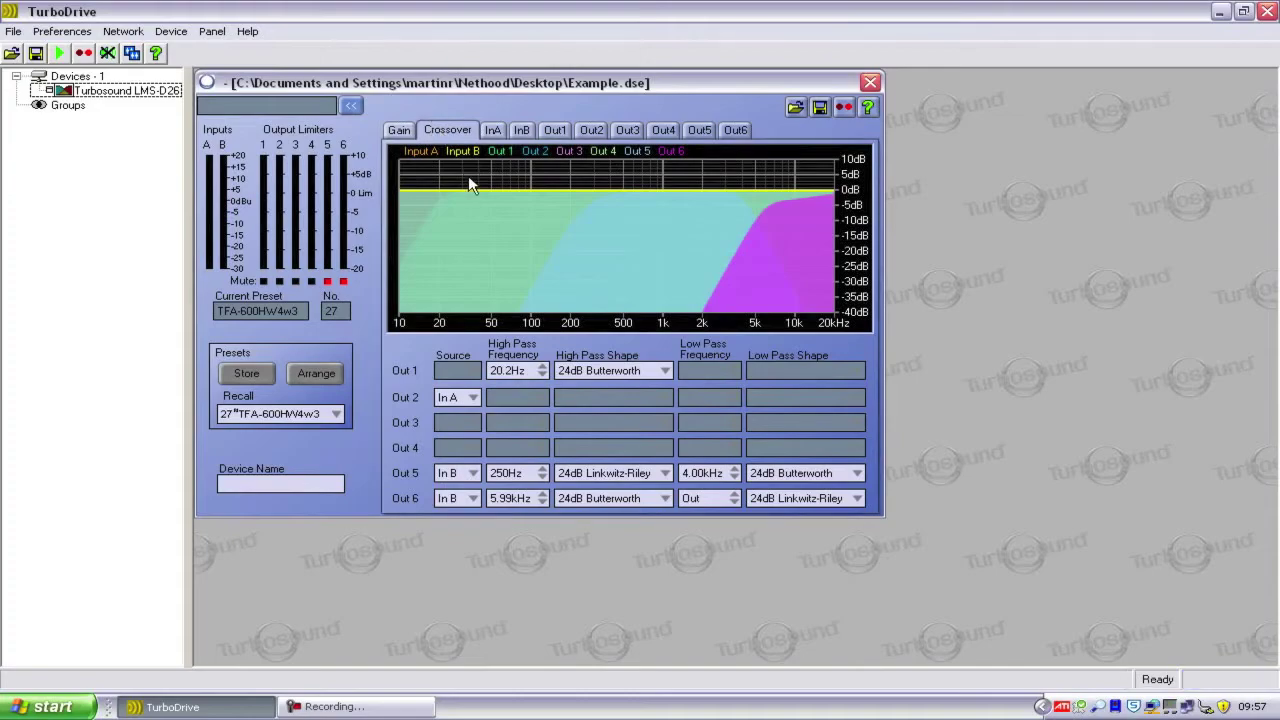
Shift the crossover points to about 36.6 Hz for Out 1, 273 Hz and 2.13 kHz for Out 5, and 5.78 kHz for Out 6.
click(665, 370)
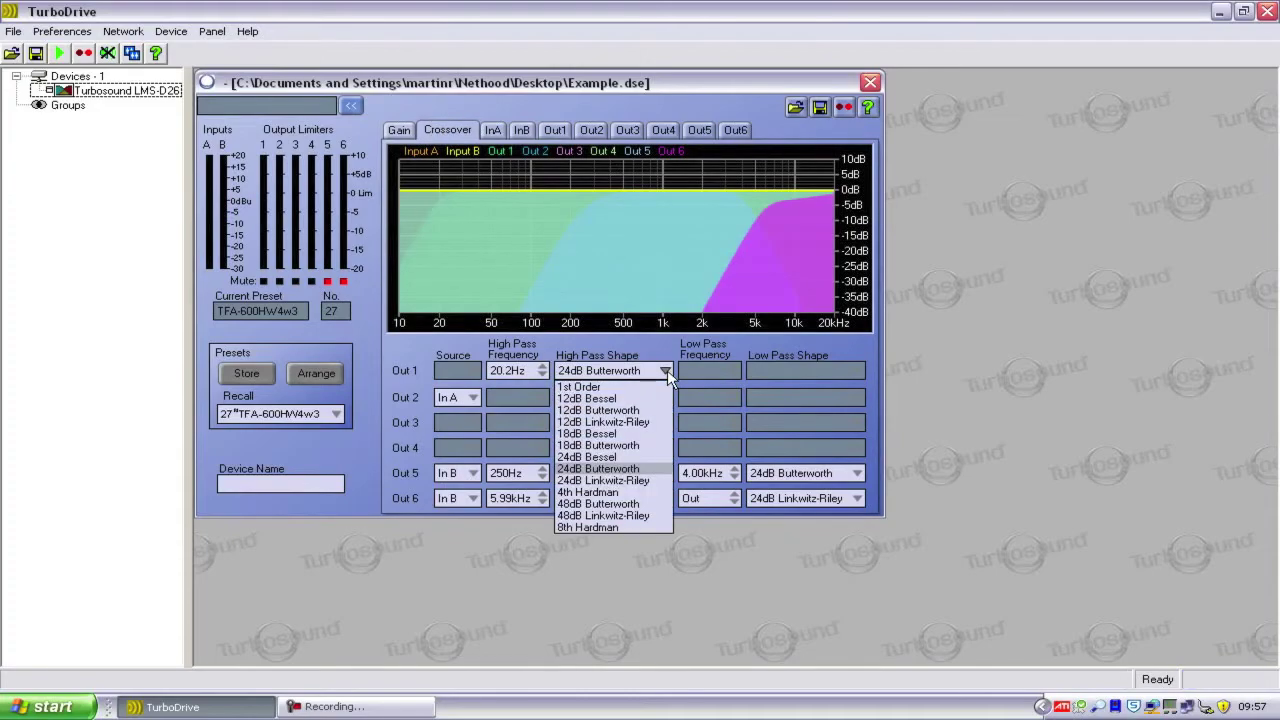
click(665, 371)
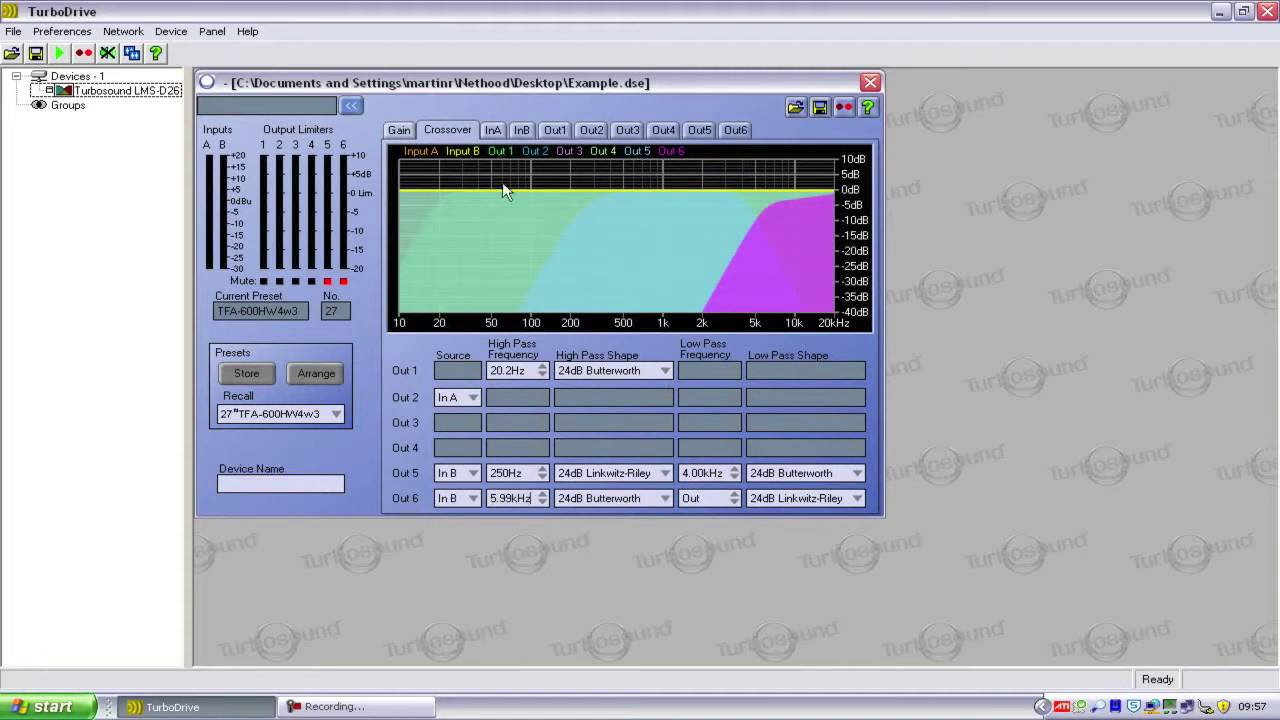
mouse_move(585, 190)
mouse_down()
mouse_move(560, 192)
mouse_move(591, 192)
mouse_up()
drag(443, 190, 470, 190)
mouse_move(741, 190)
mouse_down()
mouse_move(614, 190)
mouse_move(760, 190)
mouse_up()
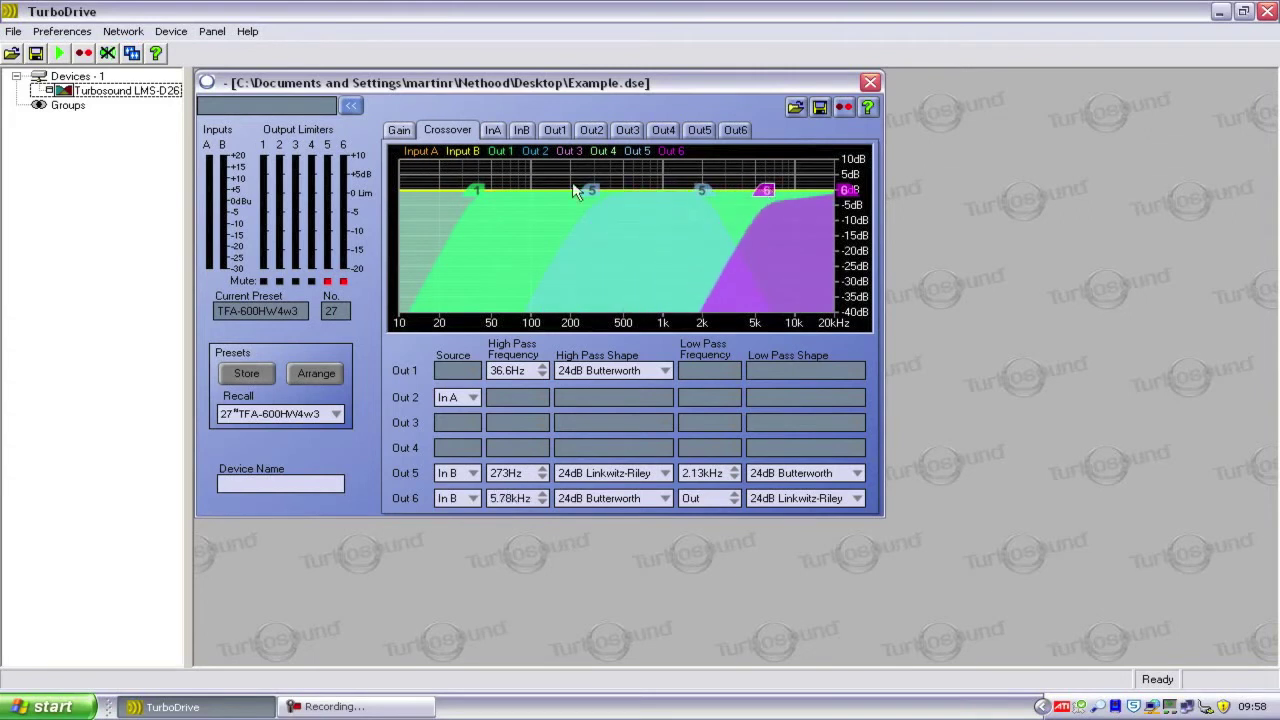
Review the EQ, filter, delay and limiter settings of inputs A and B and outputs 1, 4 and 6.
click(492, 130)
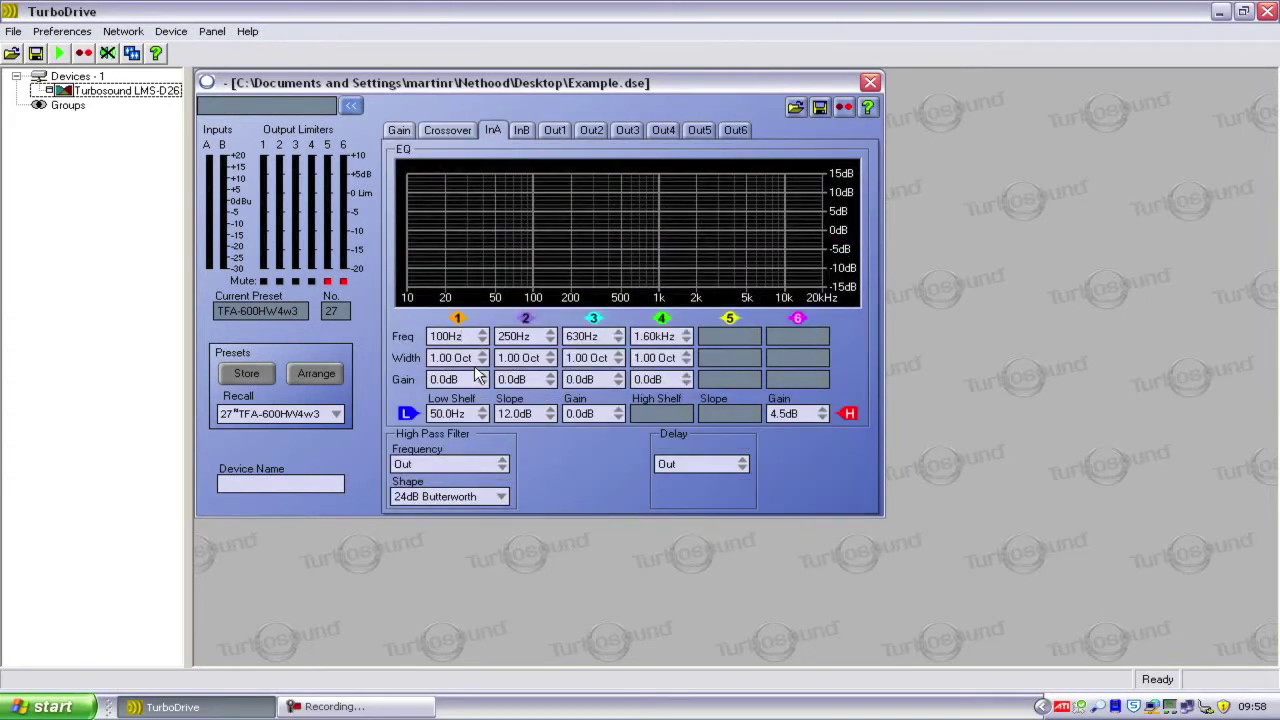
click(521, 130)
click(553, 130)
click(663, 130)
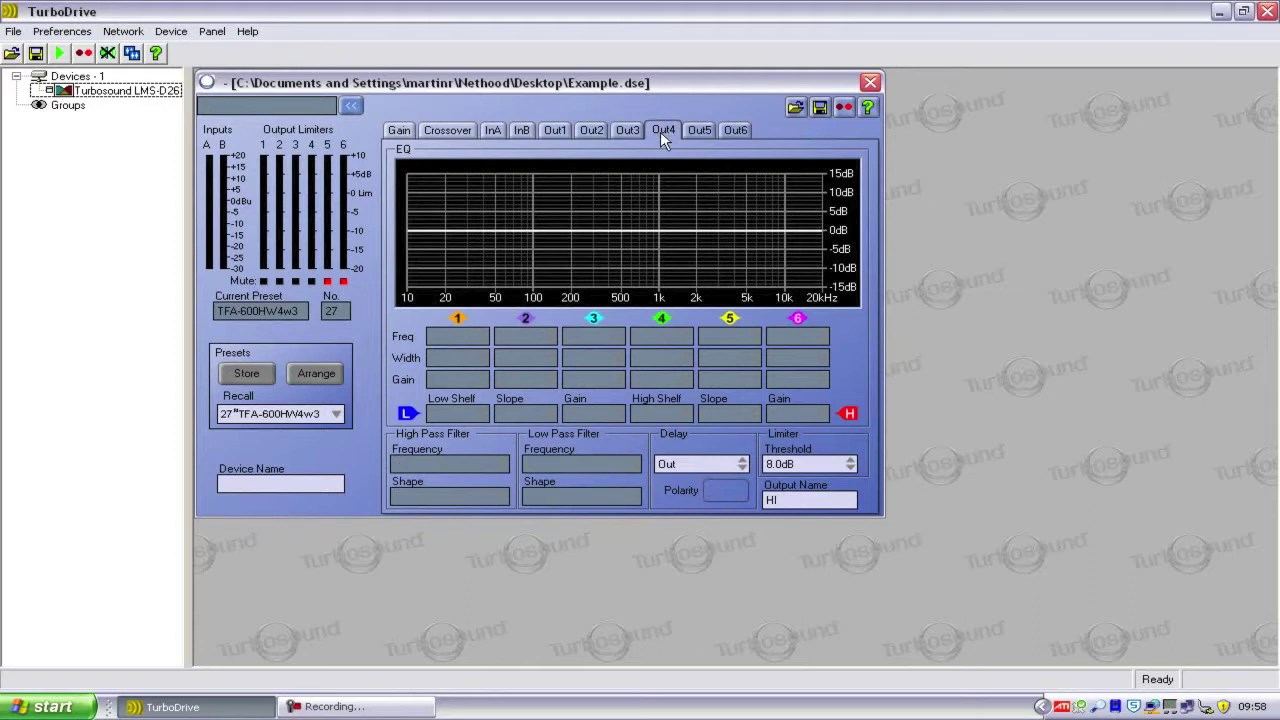
click(735, 130)
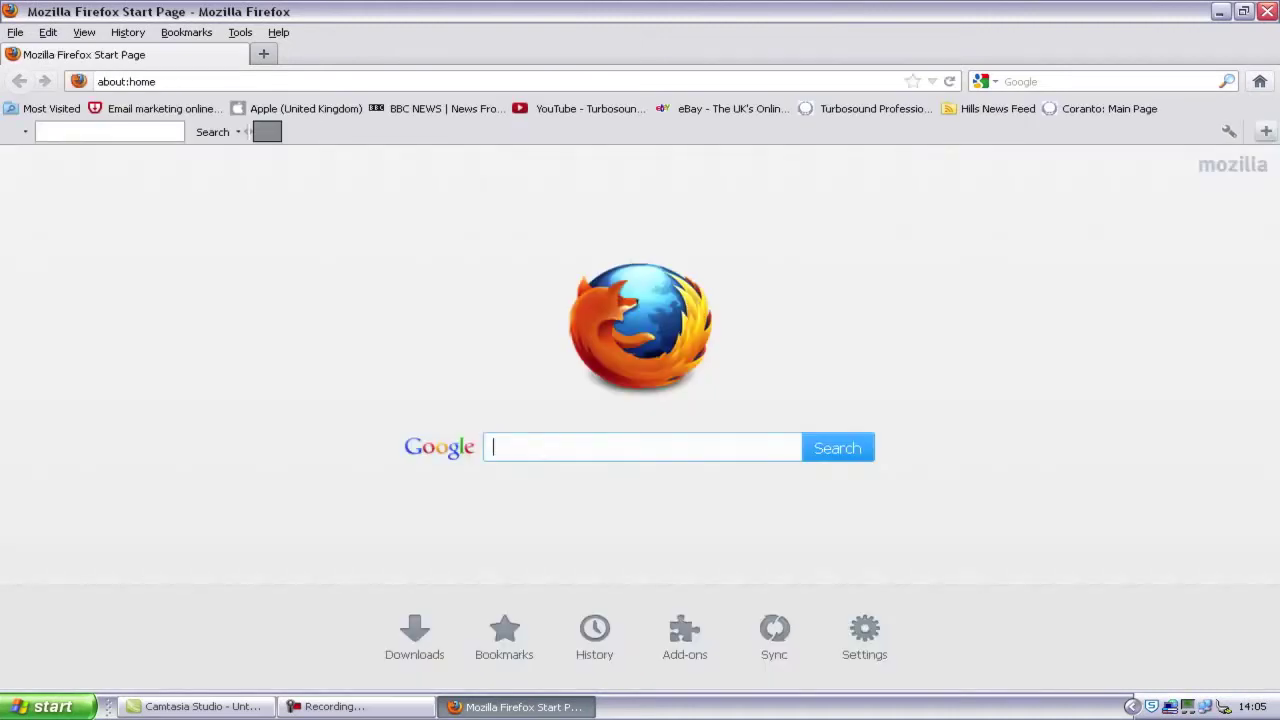
key(ctrl+l)
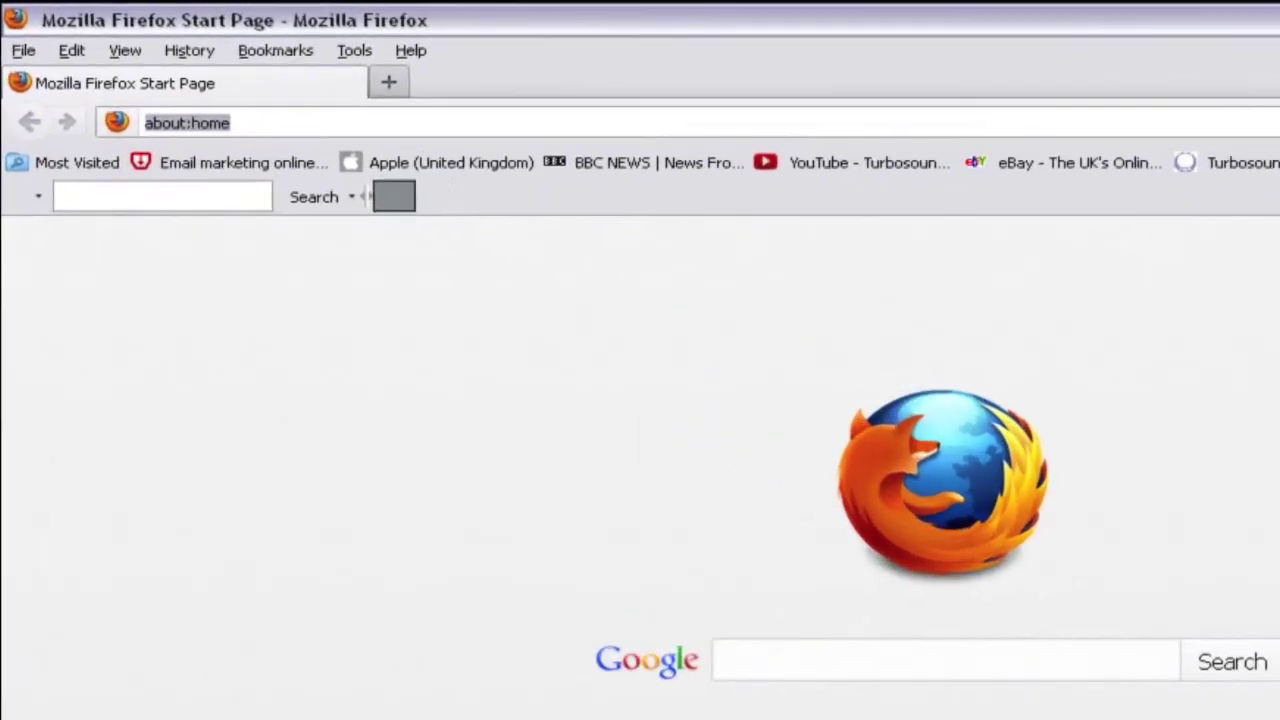
text(www.turb)
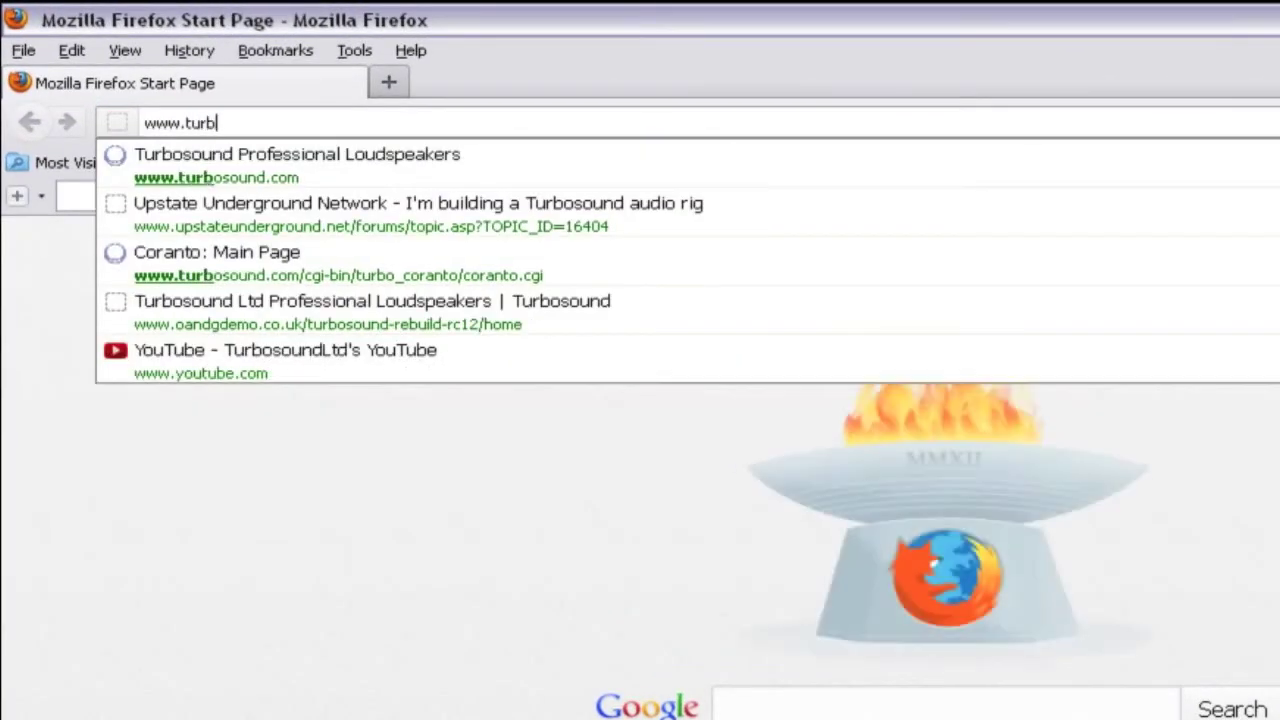
text(osound)
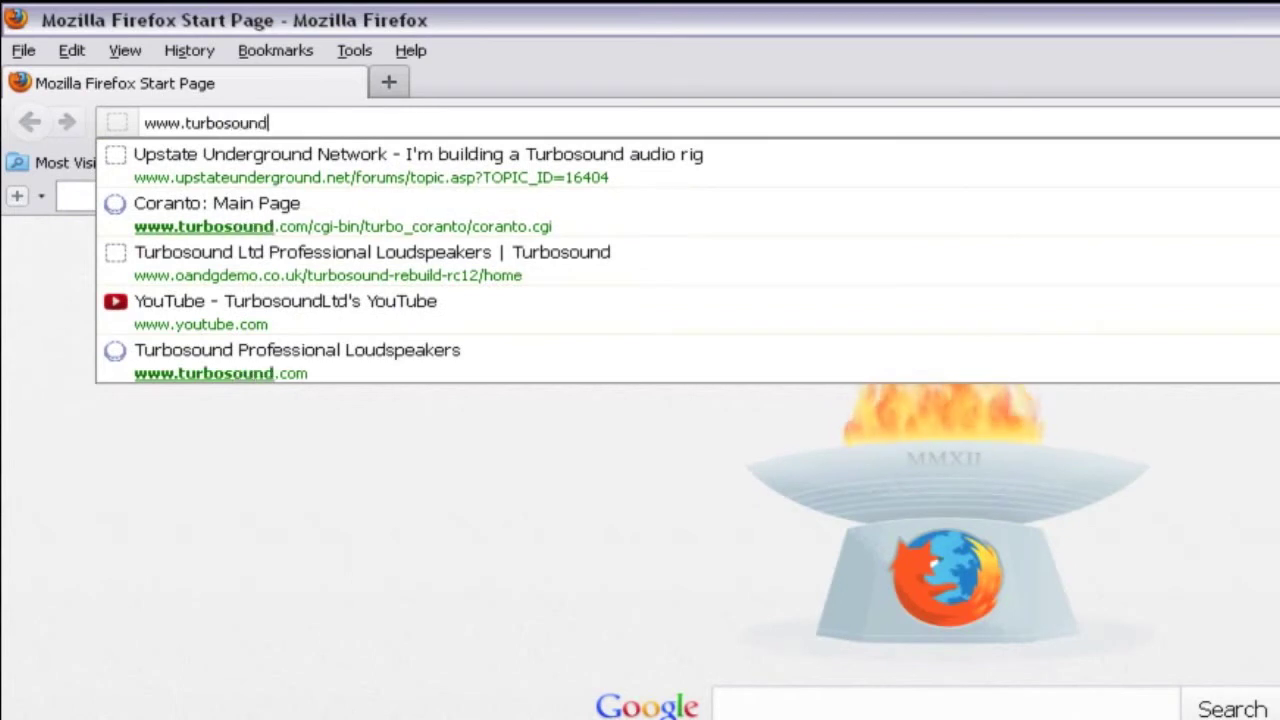
text(.com)
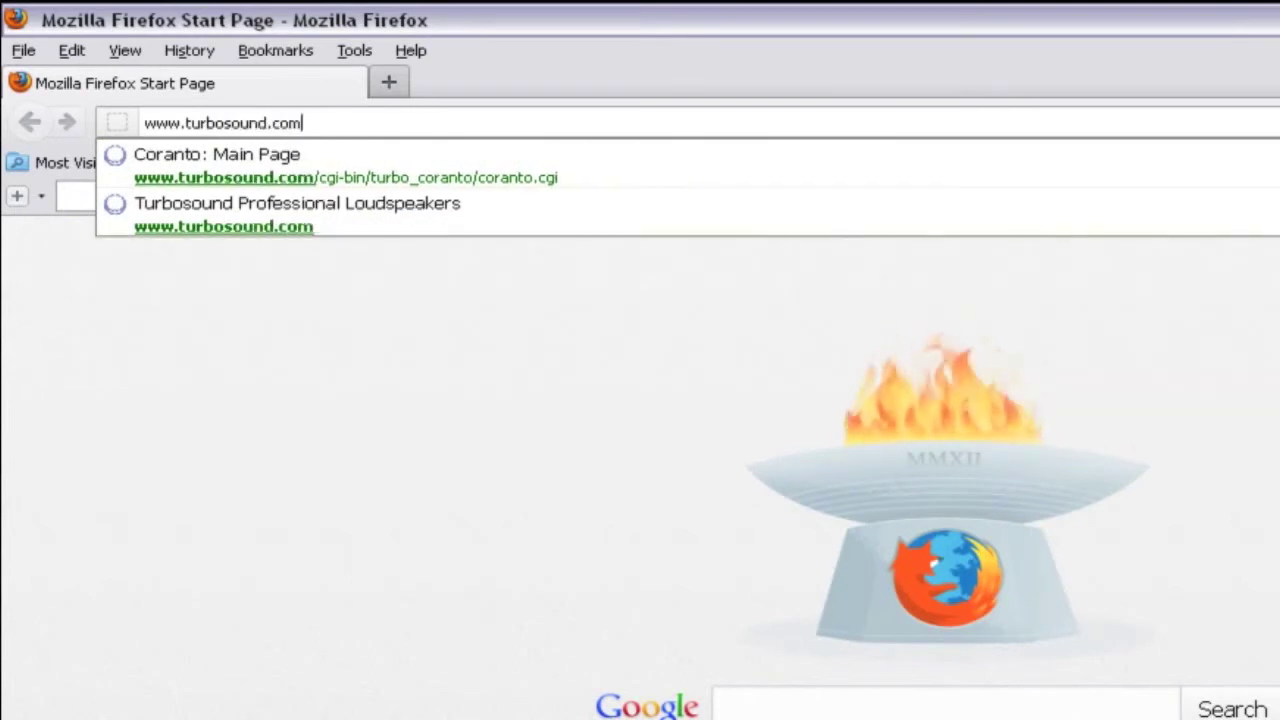
key(Return)
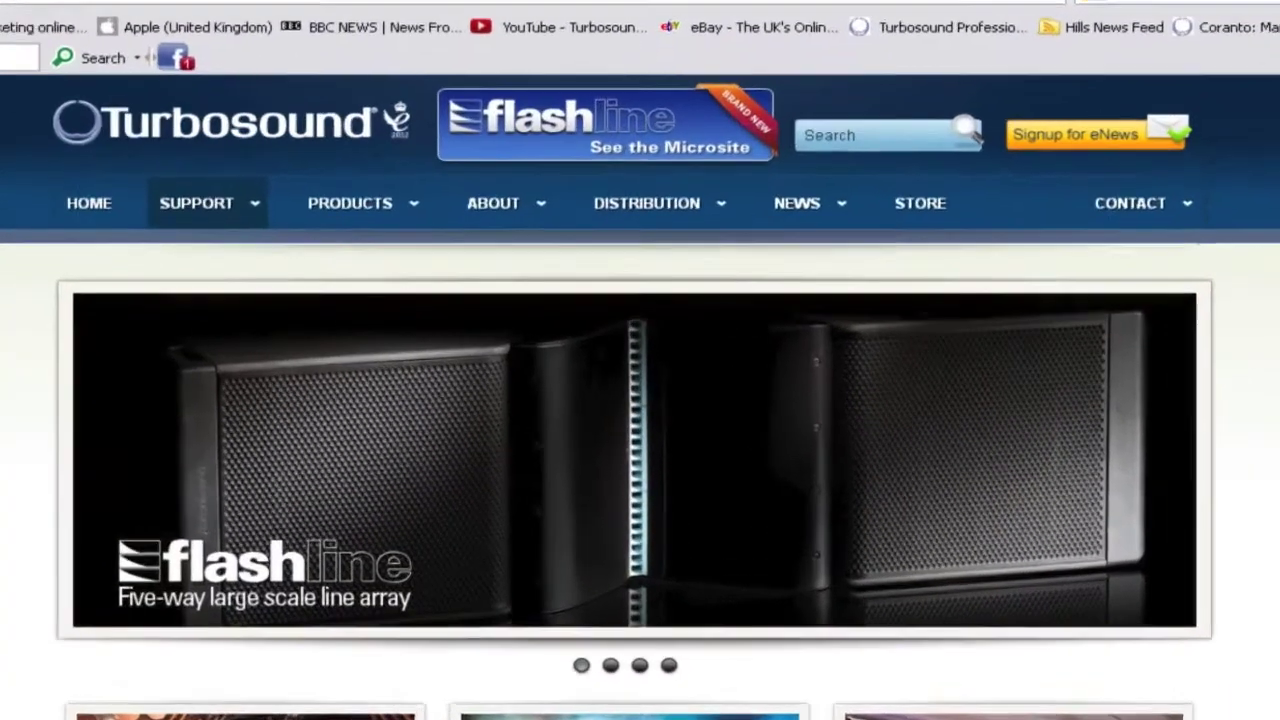
Go to the Turbosound support downloads page and expand the TurboDrive section.
mouse_move(307, 239)
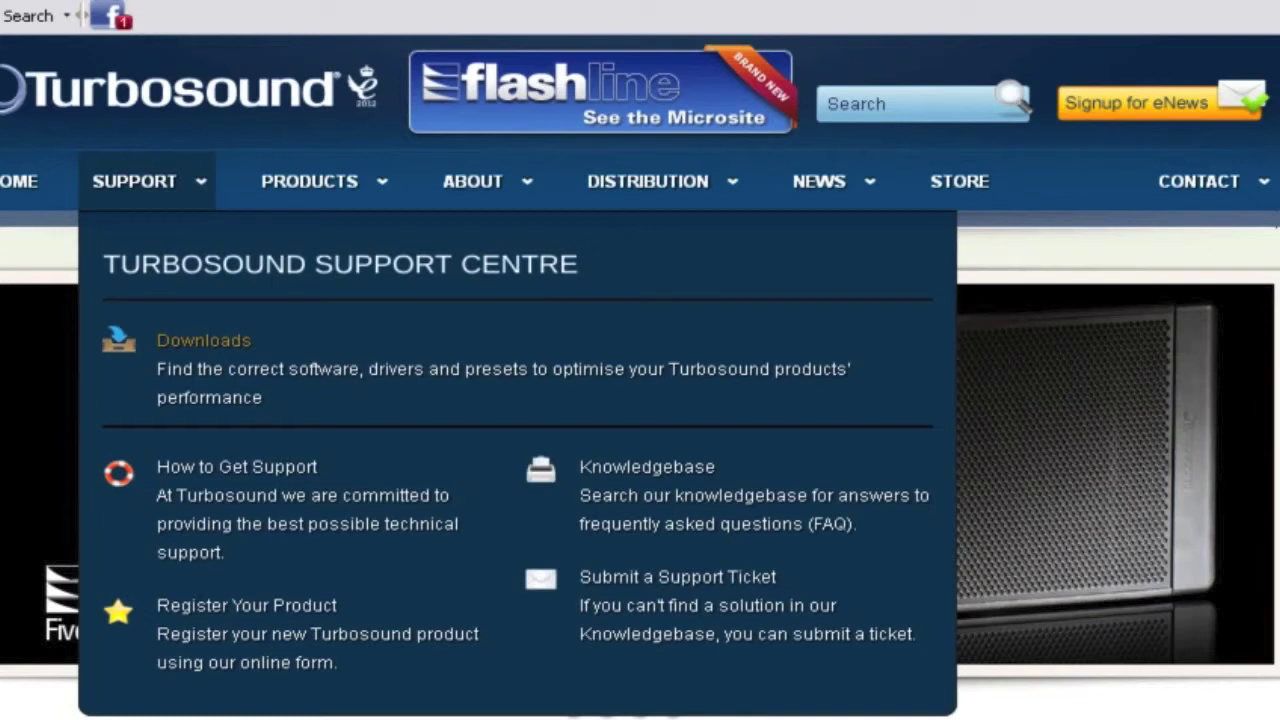
click(203, 340)
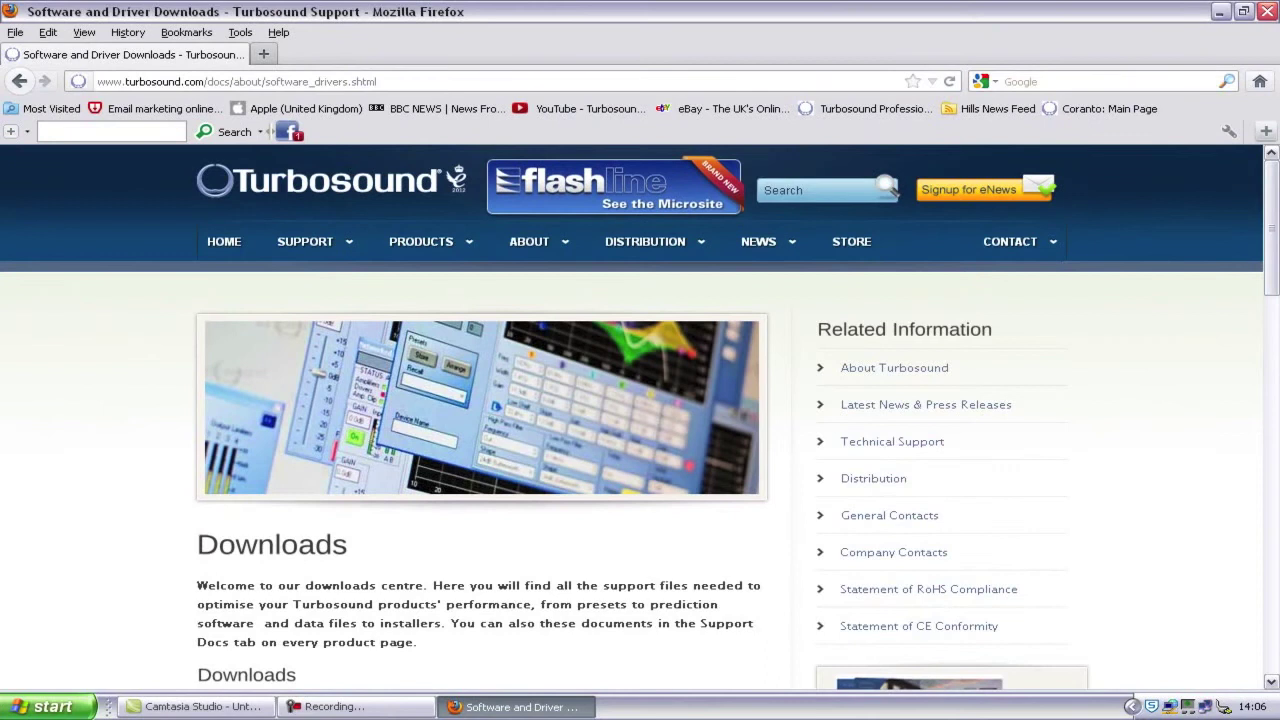
scroll(640, 417, down, 4)
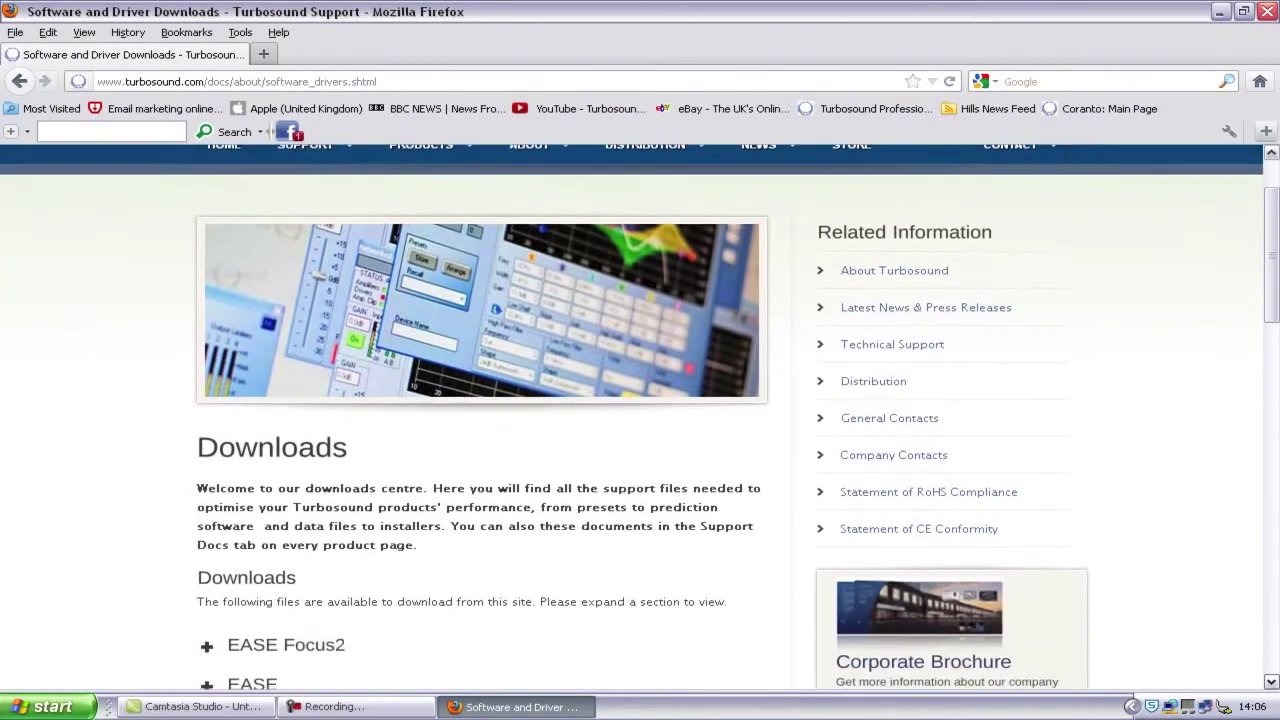
scroll(640, 417, down, 3)
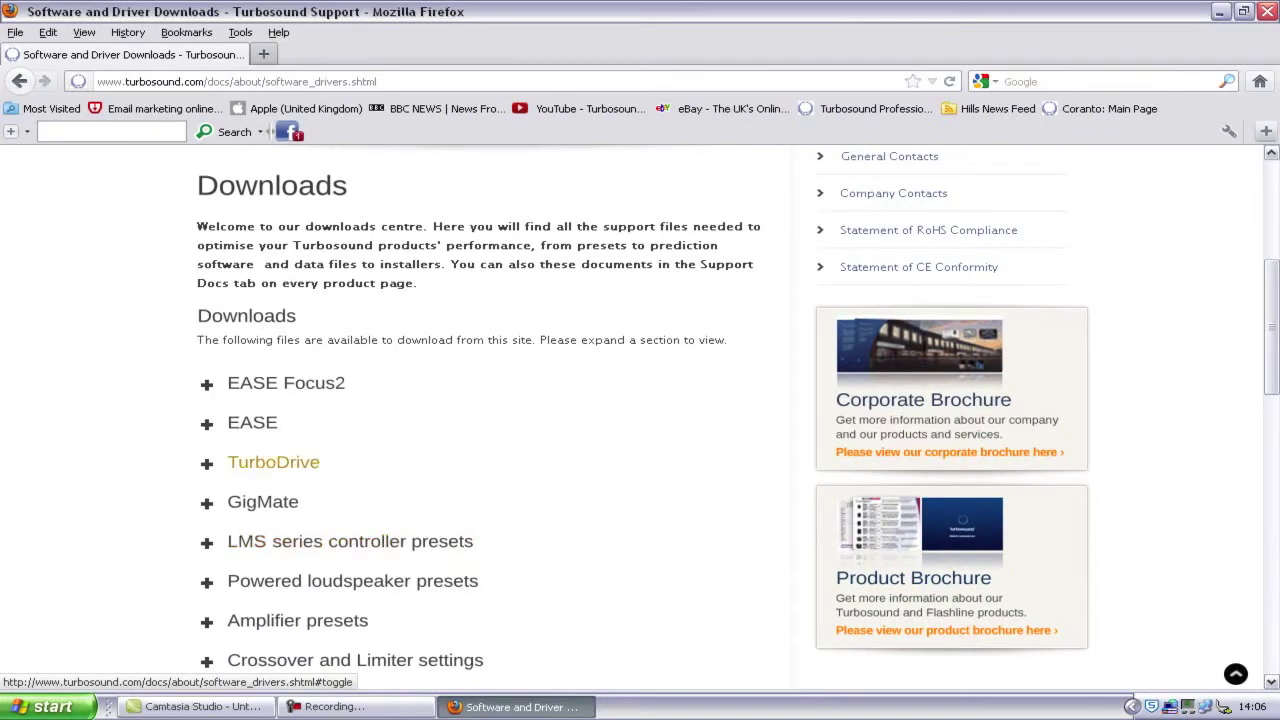
click(273, 462)
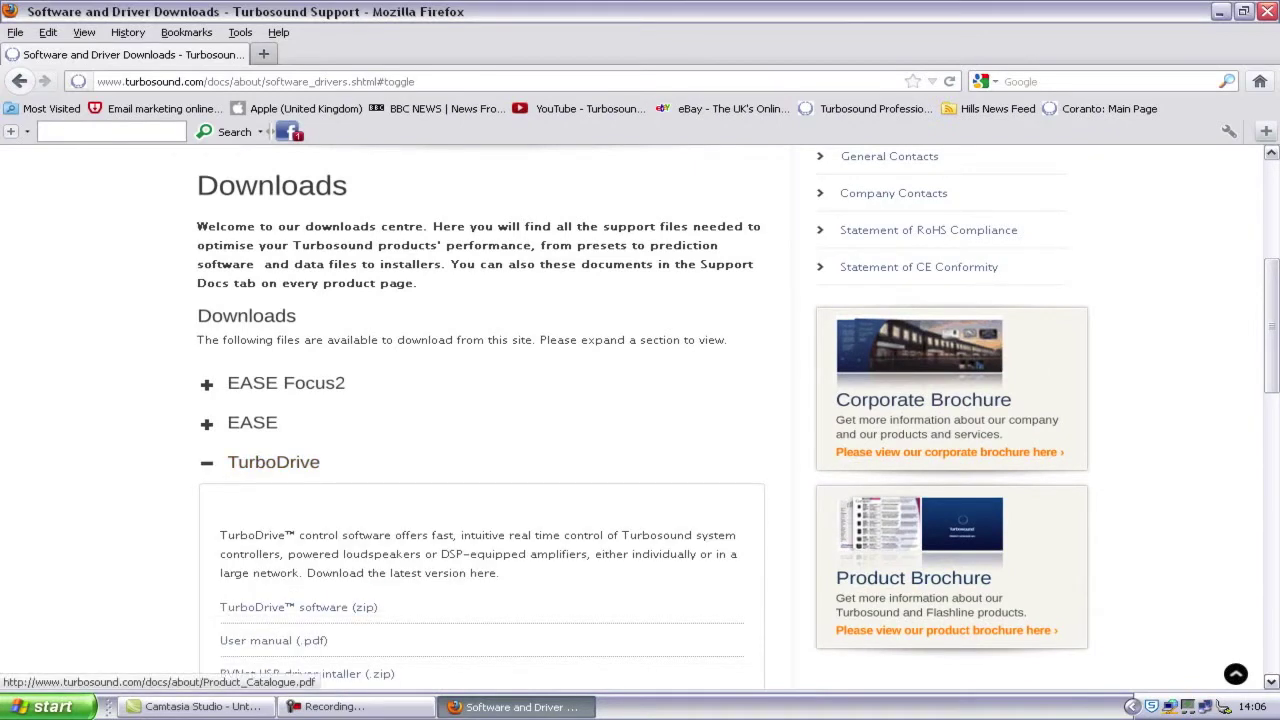
Download the TurboDrive software as turbodrive.zip and the BVNet USB driver installer zip.
scroll(640, 416, down, 3)
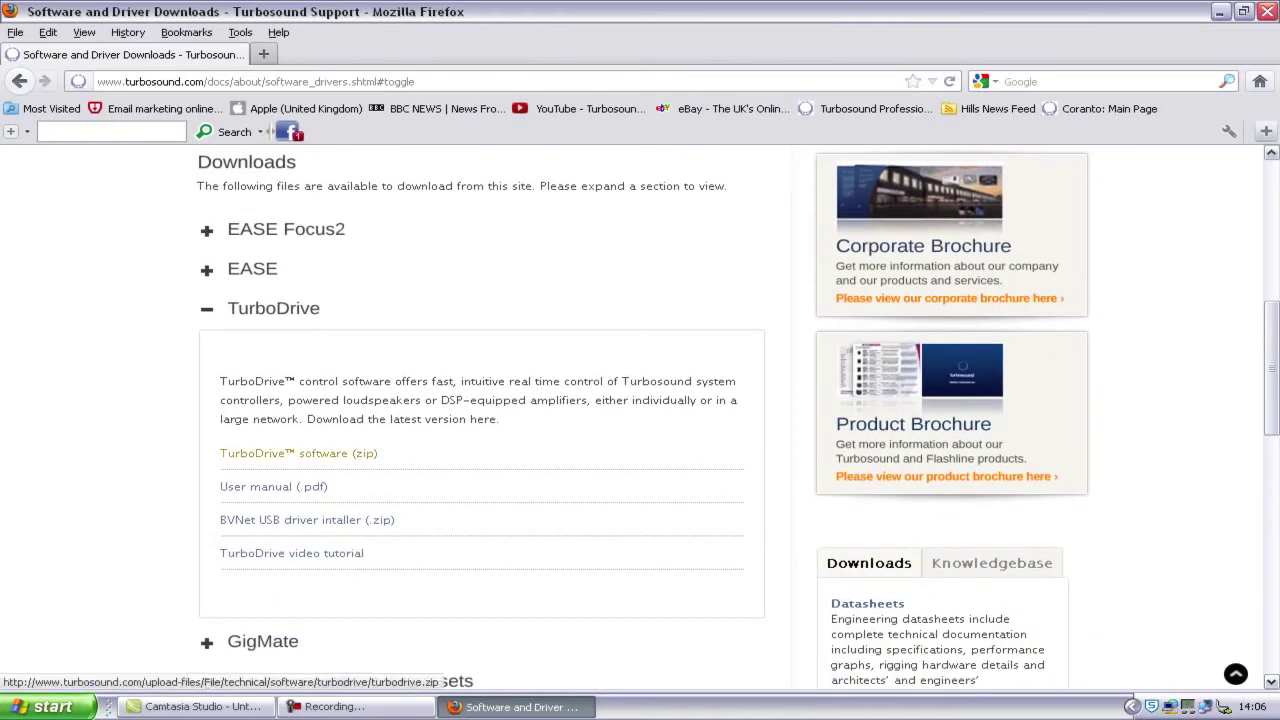
click(335, 455)
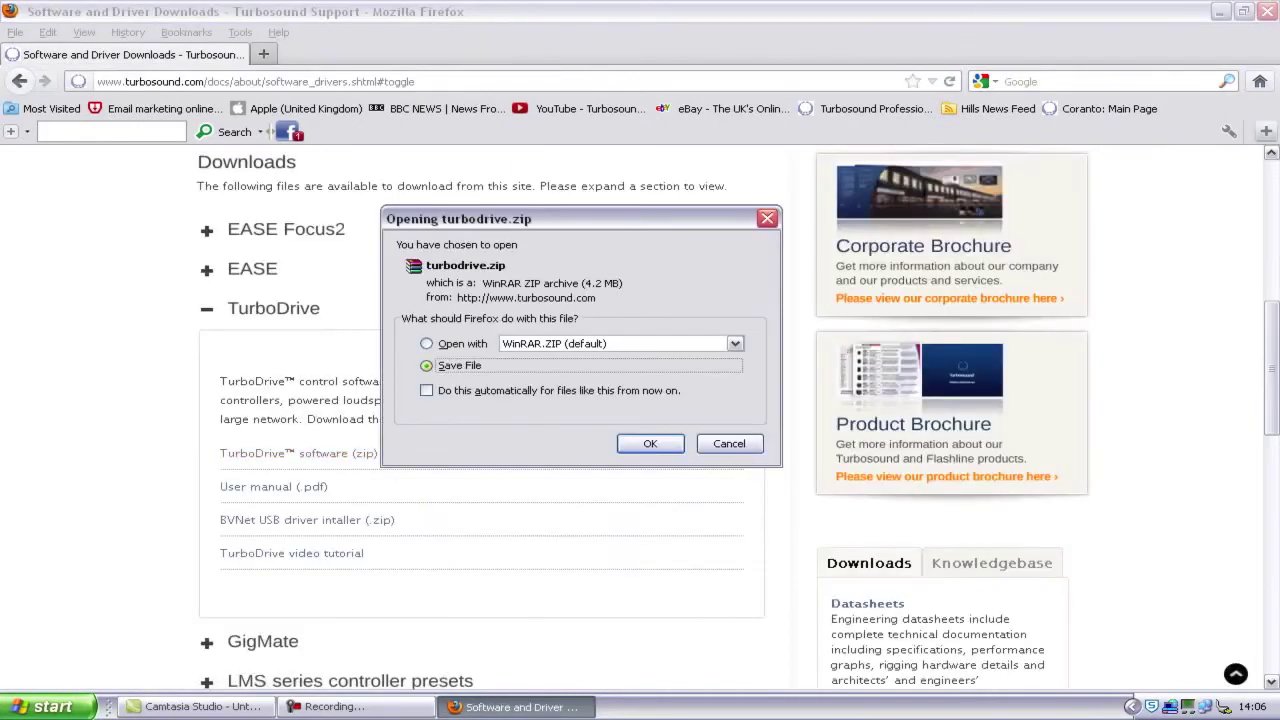
key(Return)
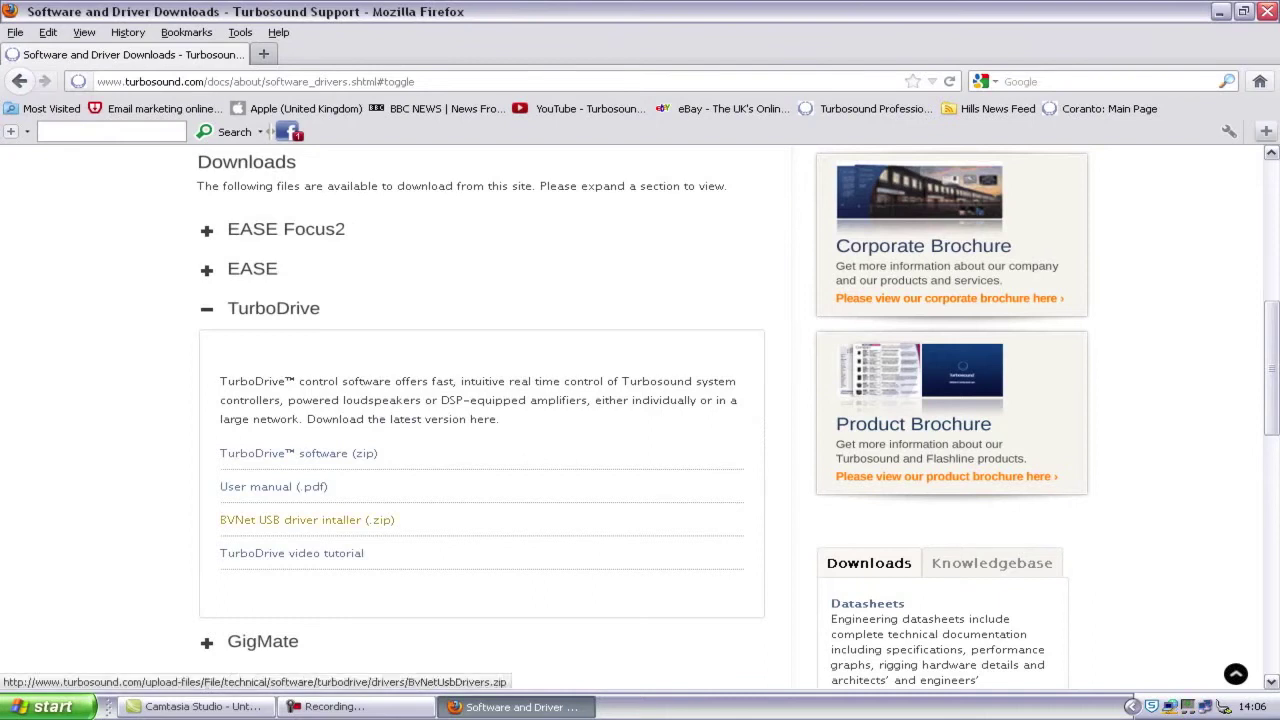
click(350, 520)
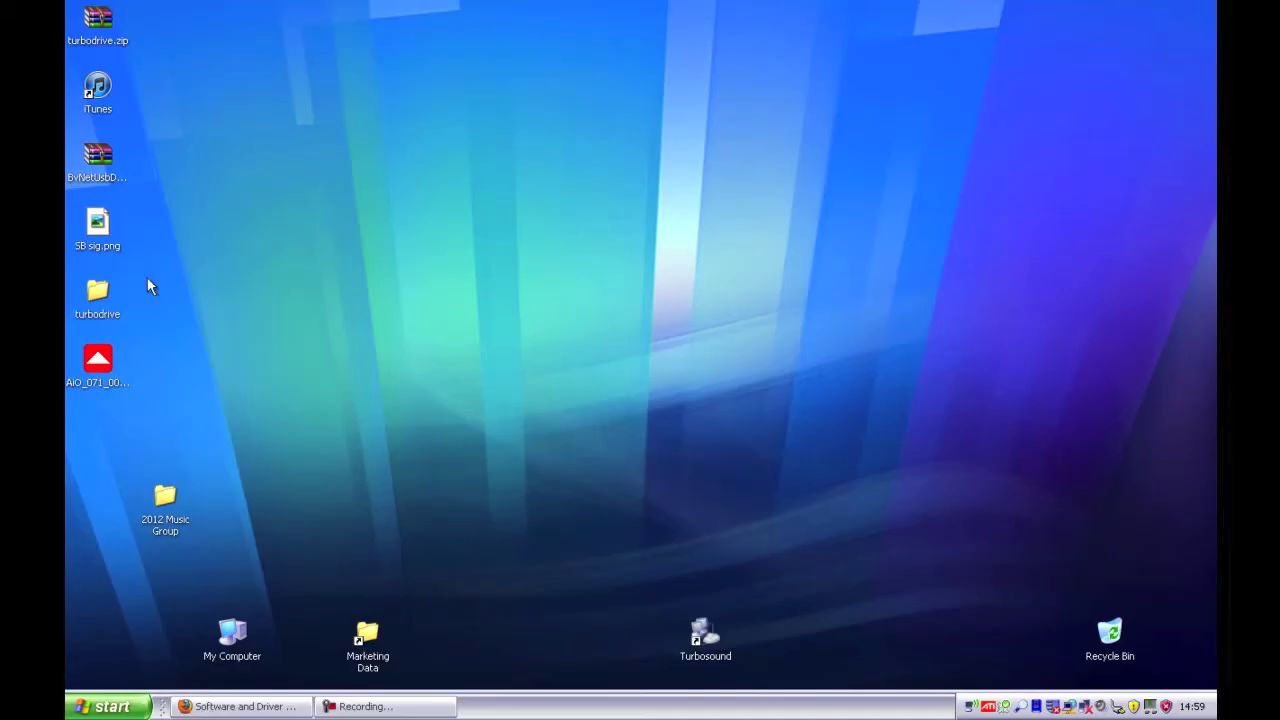
Launch setup.exe from the TurboDrive v5.46.0 folder inside the turbodrive folder on the desktop.
double_click(95, 298)
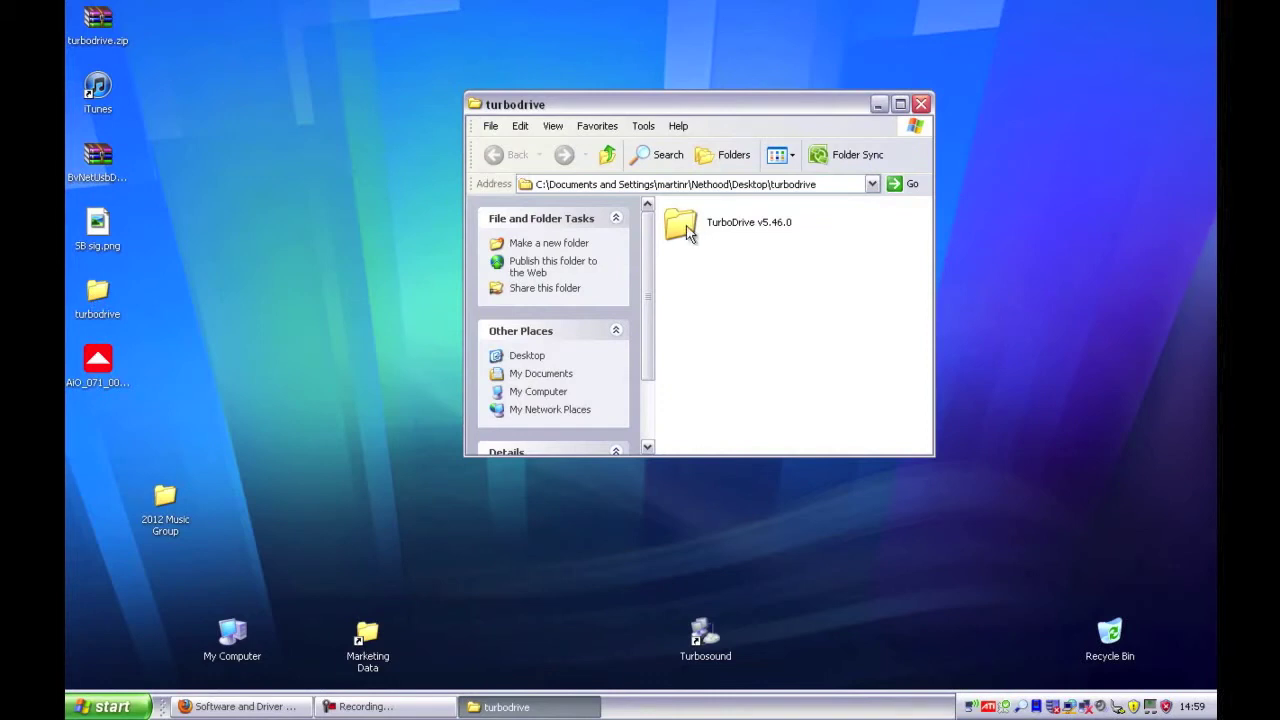
double_click(686, 230)
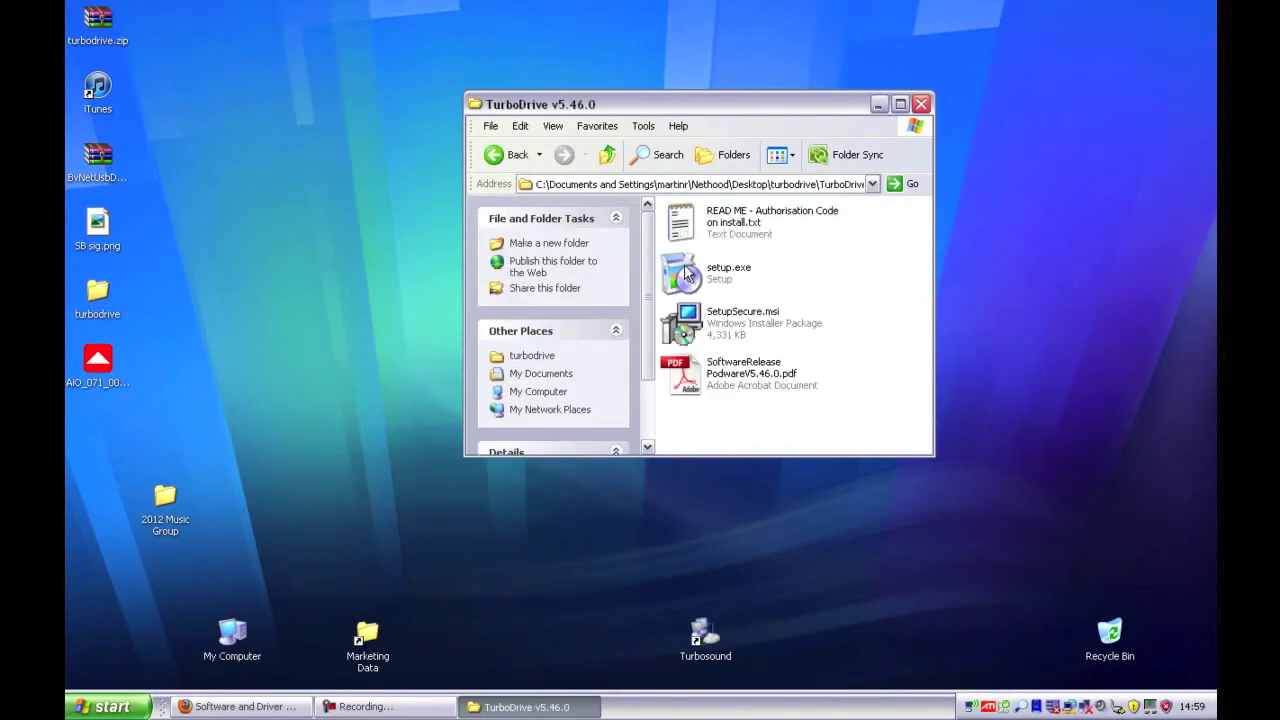
double_click(683, 278)
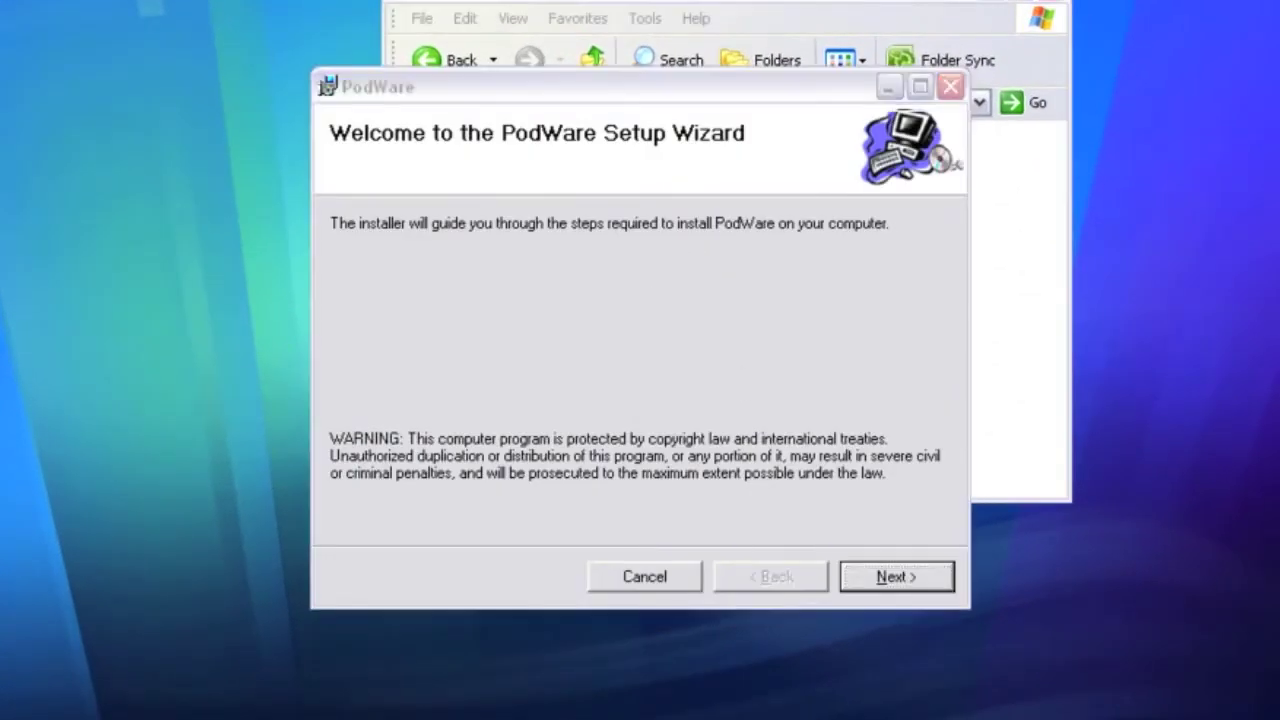
Install PodWare in the default folder for the current user only, accepting the license agreement, and close the installer.
click(893, 296)
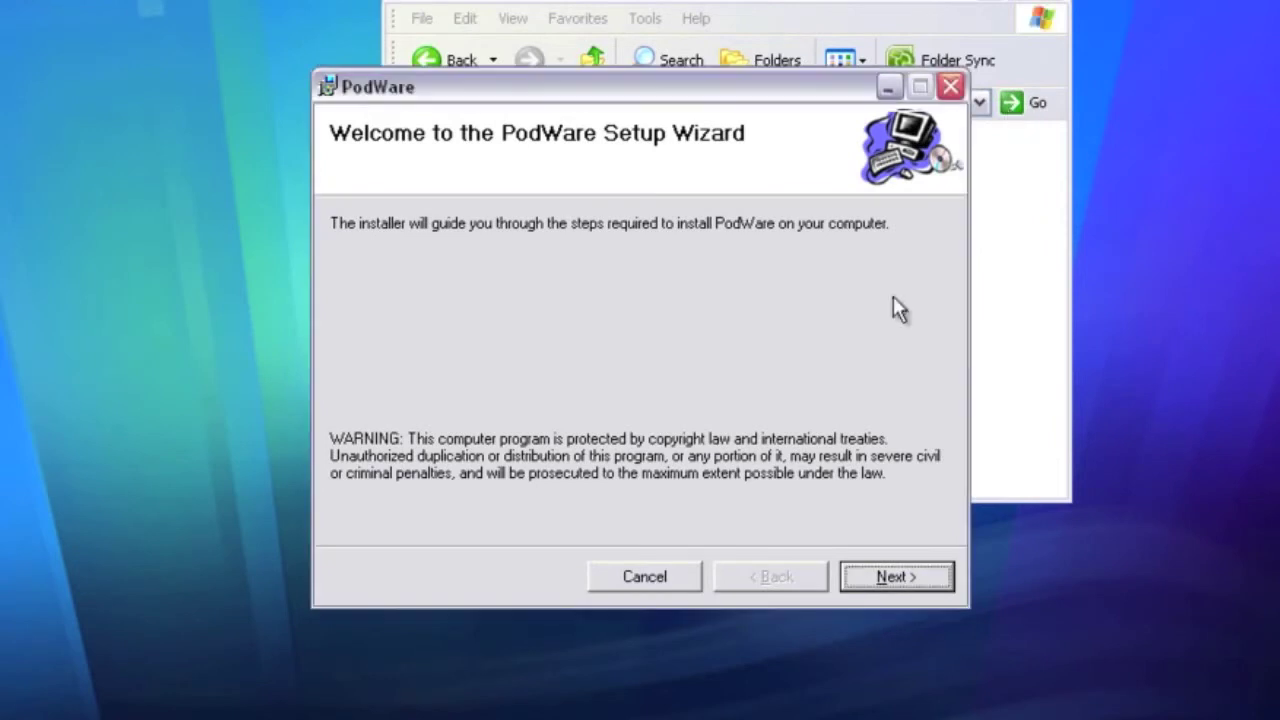
click(881, 576)
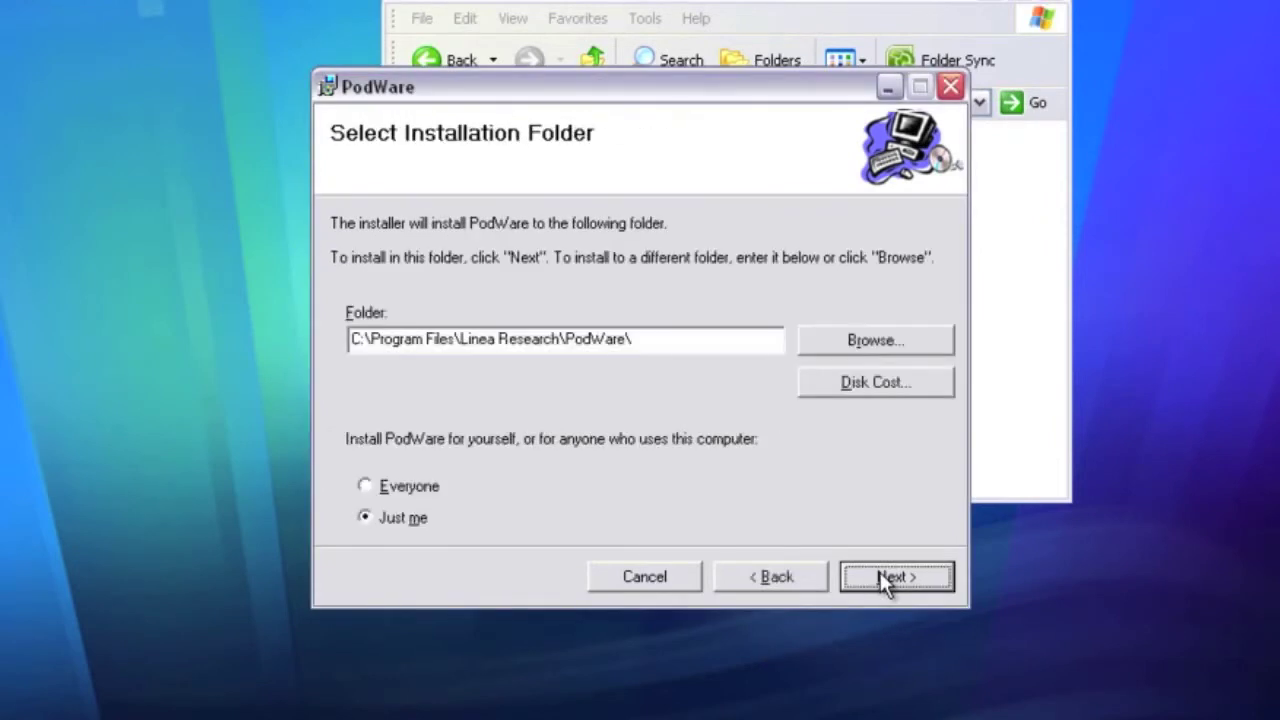
click(880, 576)
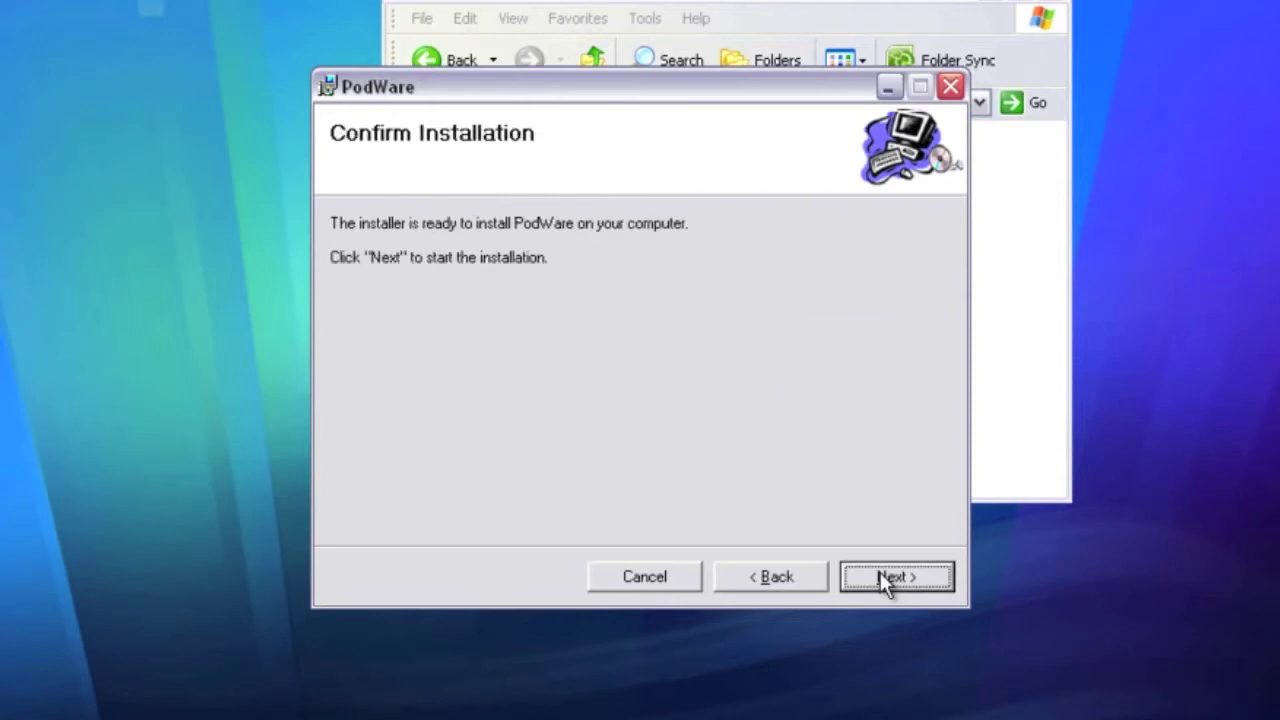
click(880, 576)
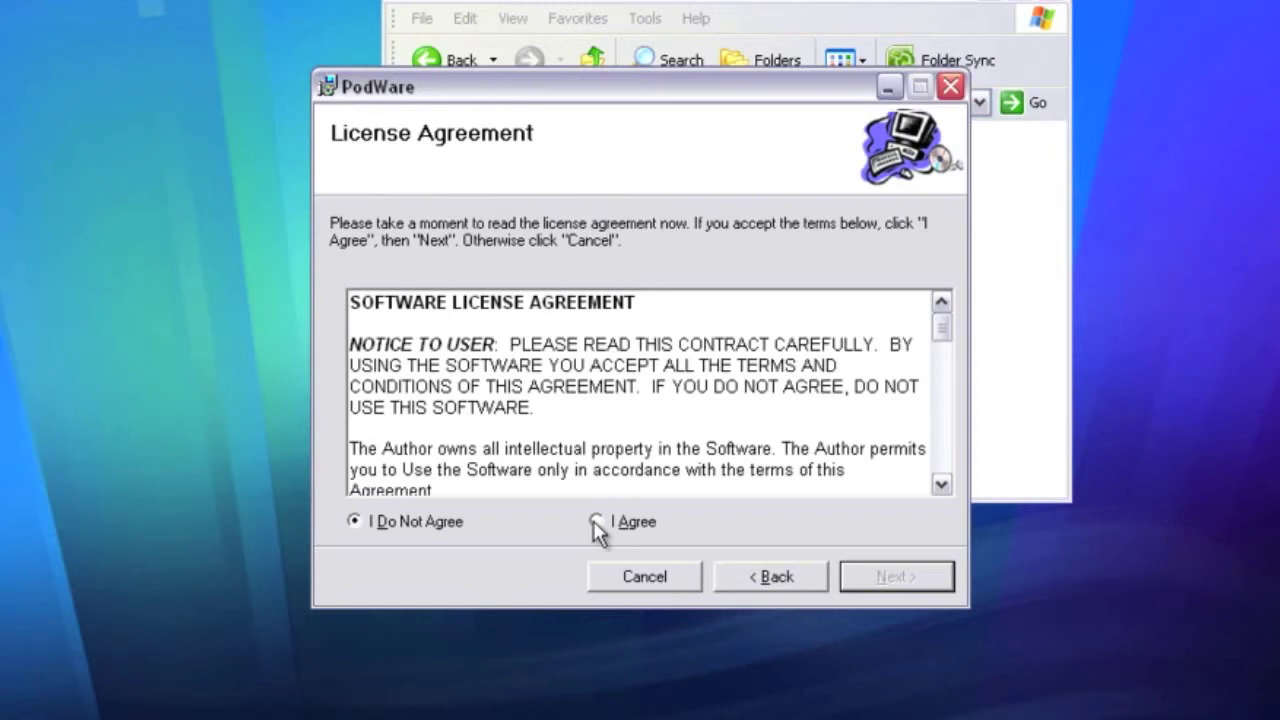
click(596, 523)
click(884, 592)
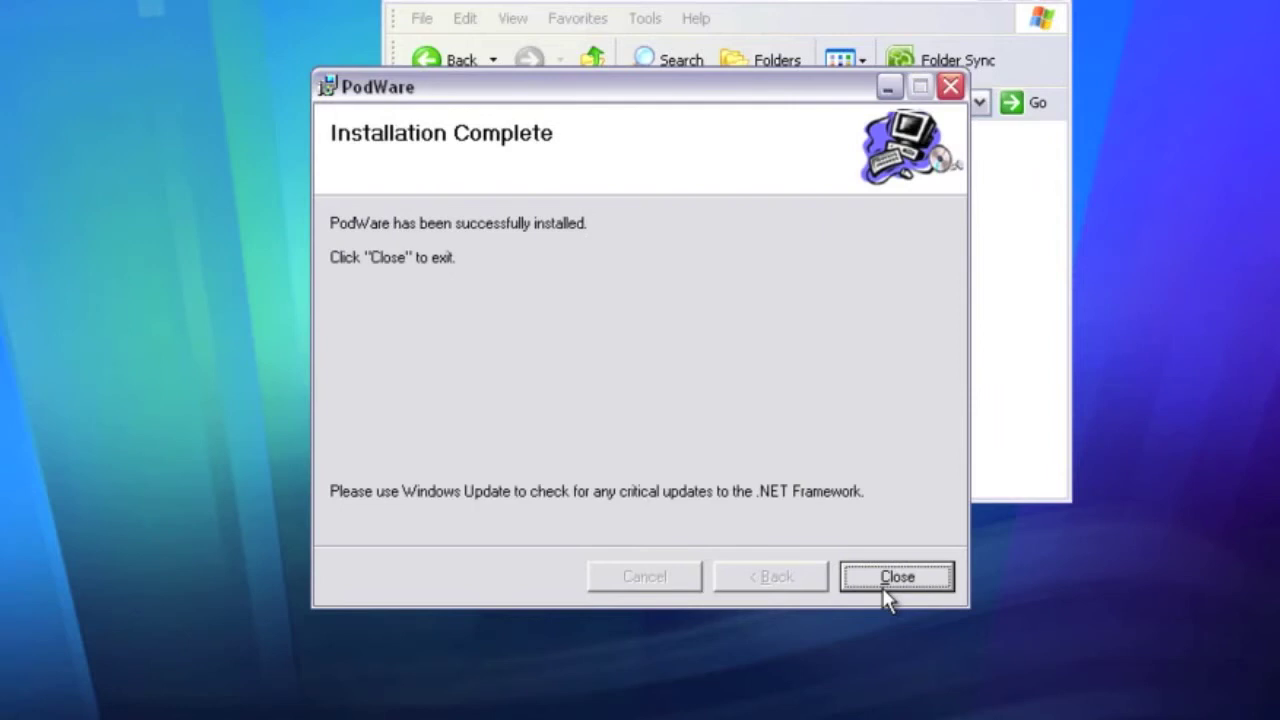
click(874, 580)
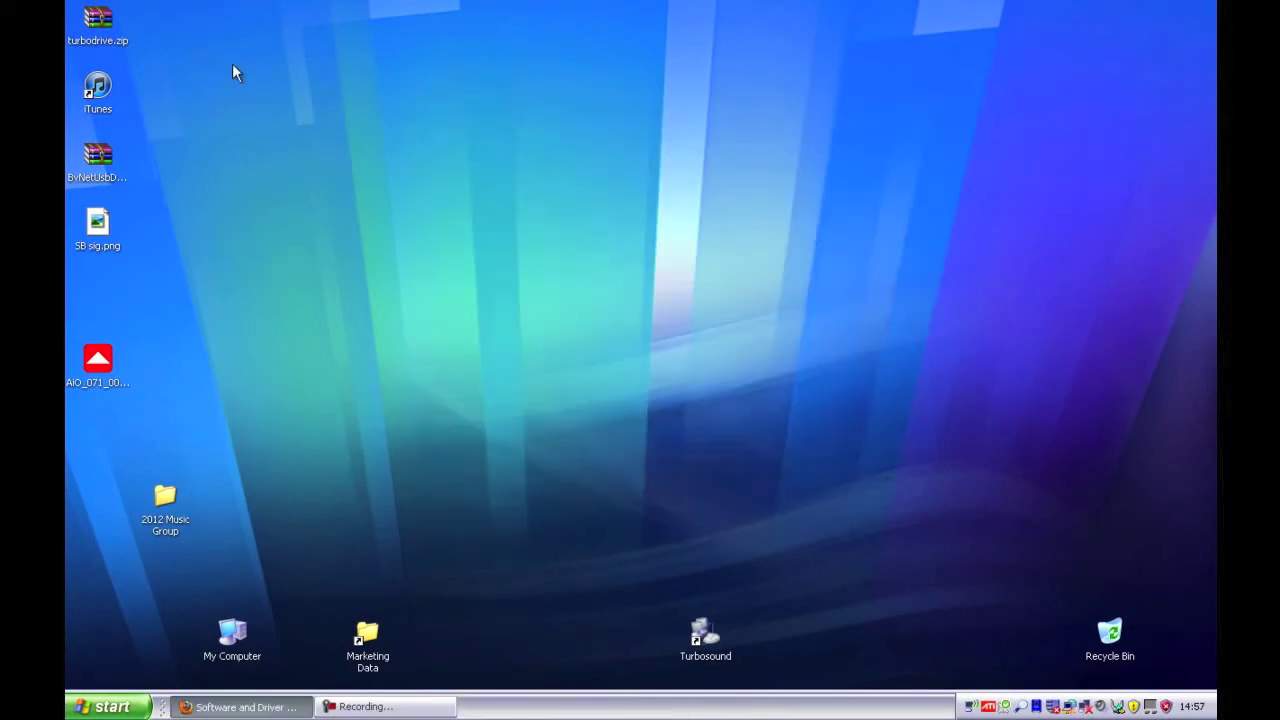
Run BvNet USB Driver Installation.exe from the BvNet Usb Driver Install 2_06_00C folder in BvNetUsbDrivers.zip and complete the driver installation.
double_click(98, 160)
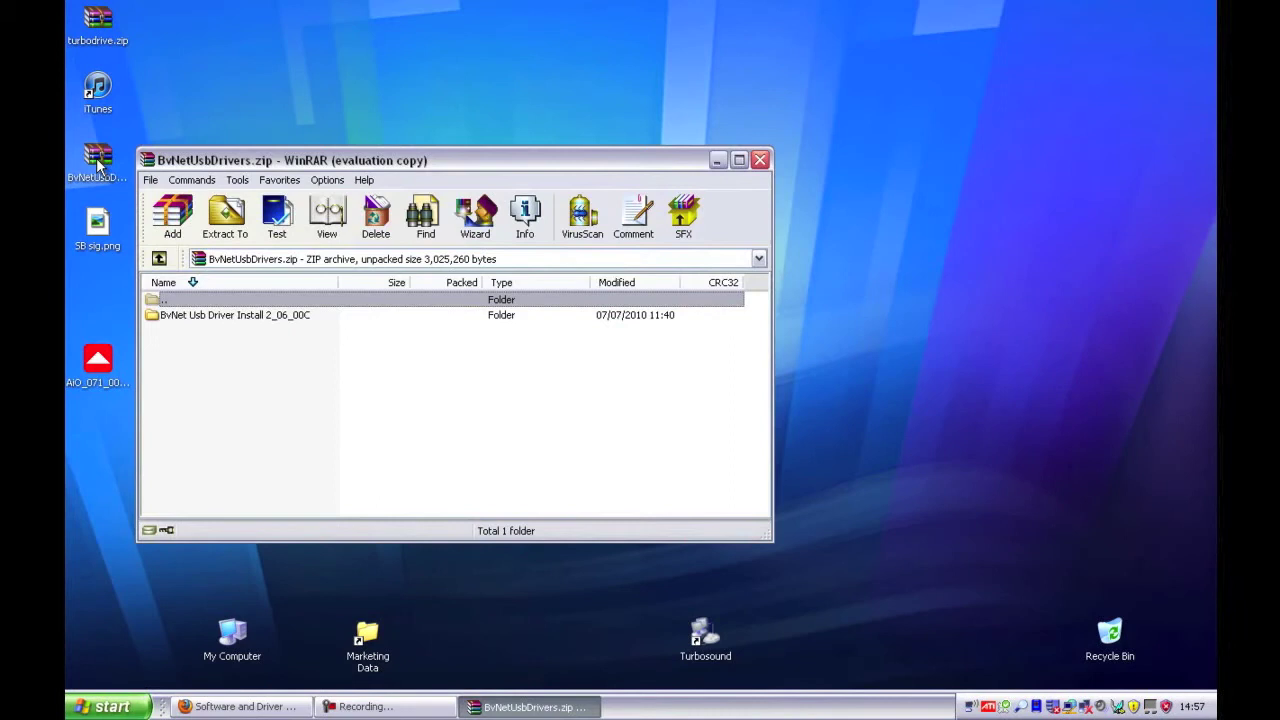
double_click(220, 316)
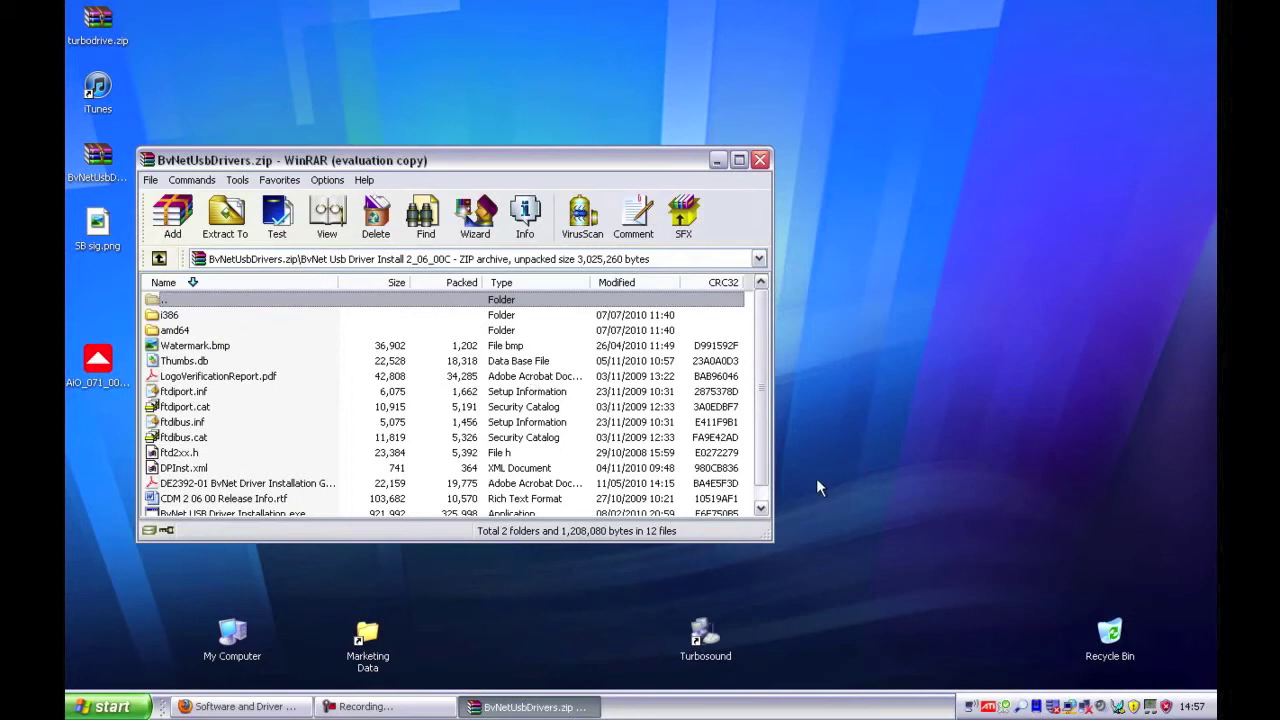
click(761, 508)
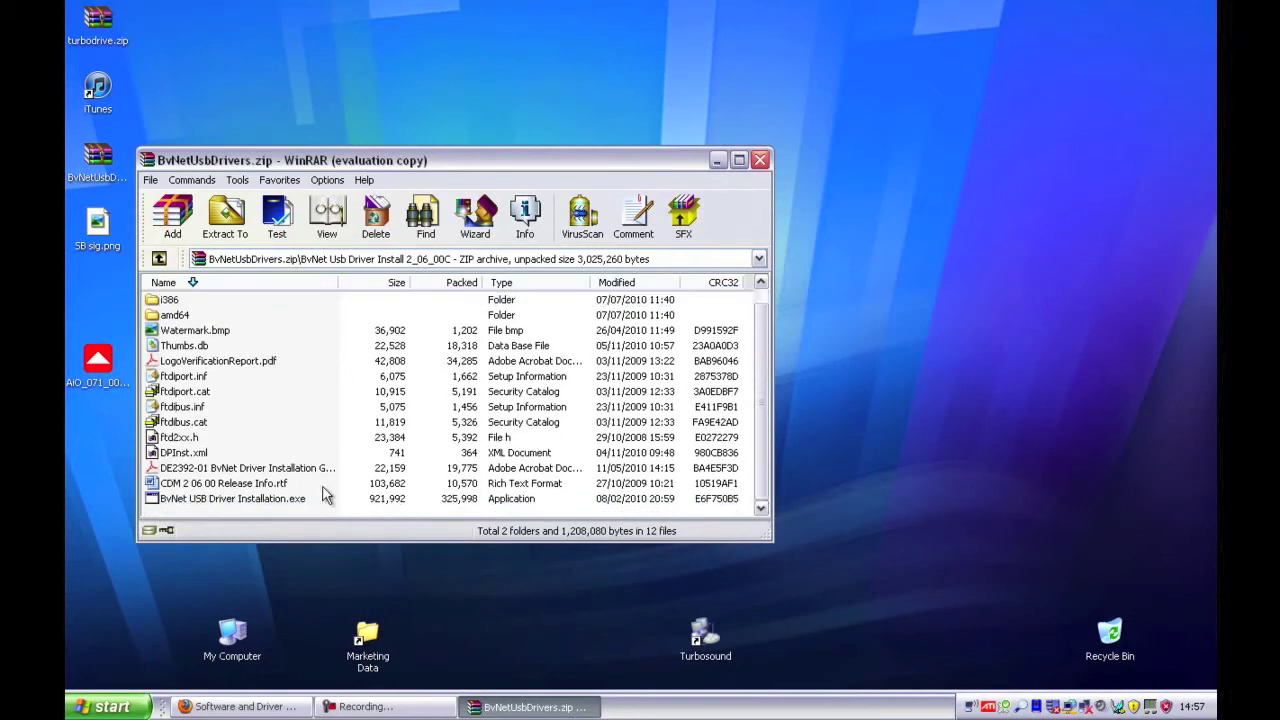
double_click(252, 499)
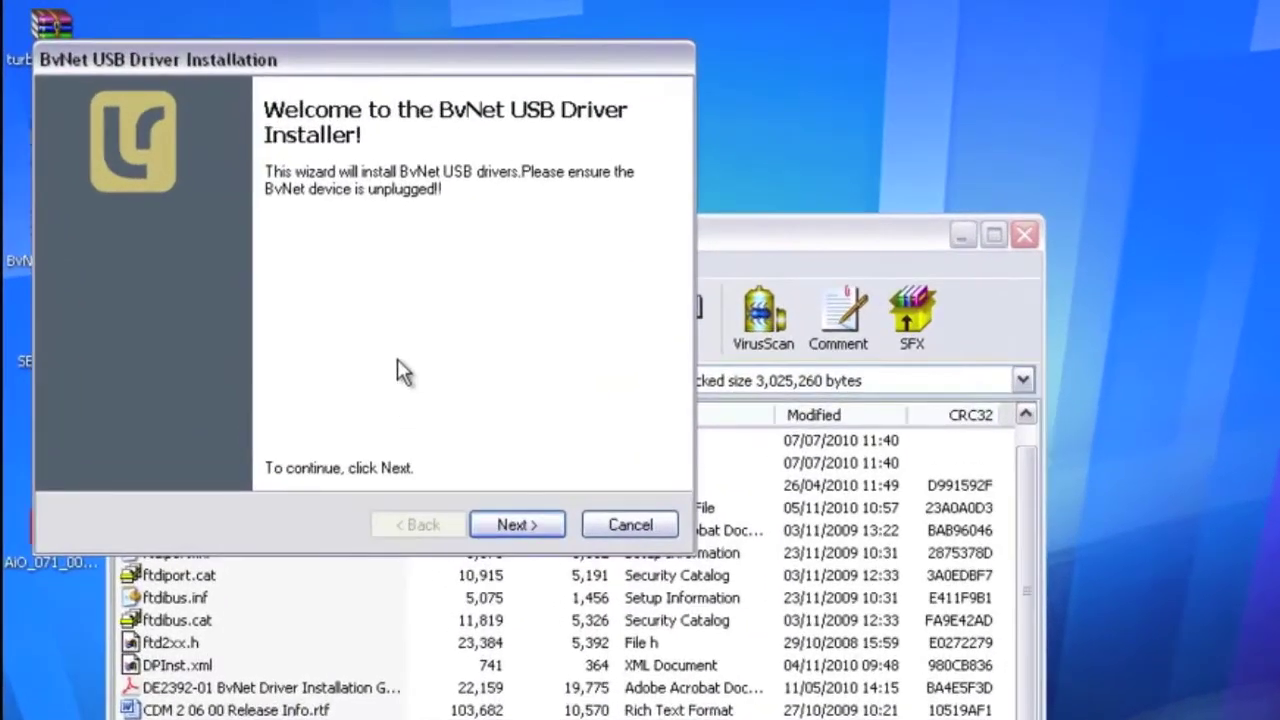
click(548, 524)
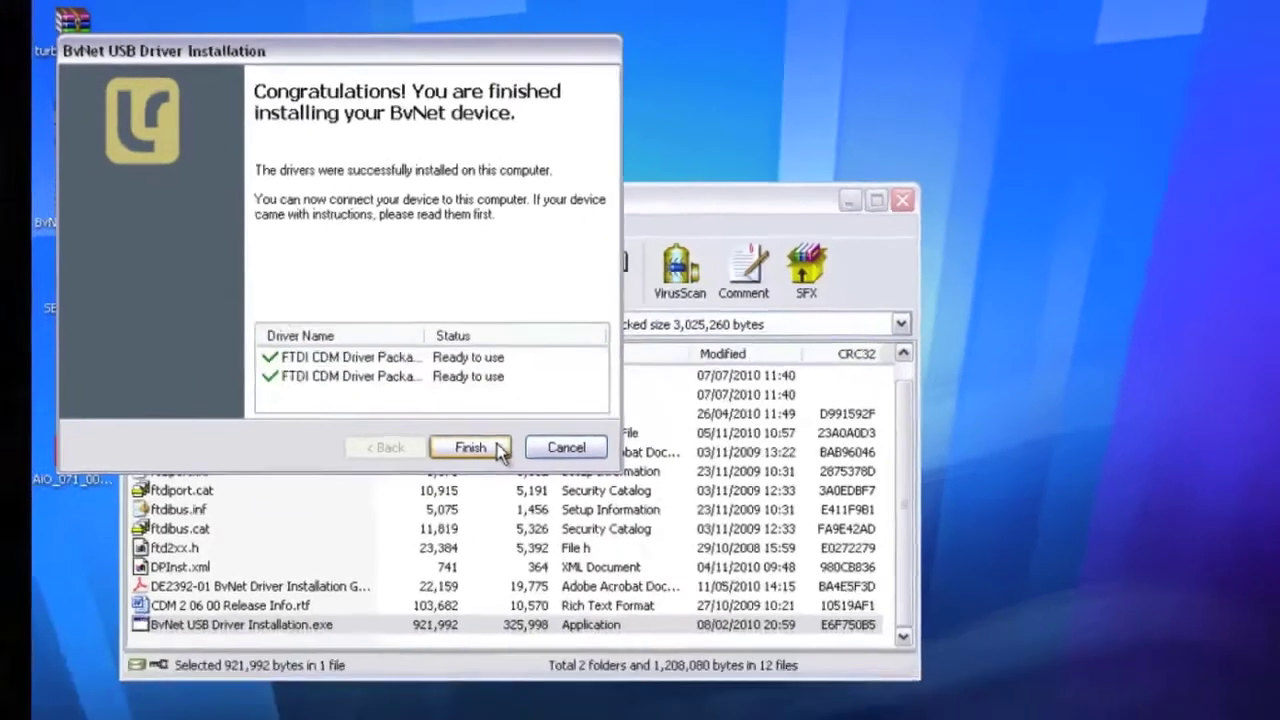
click(518, 525)
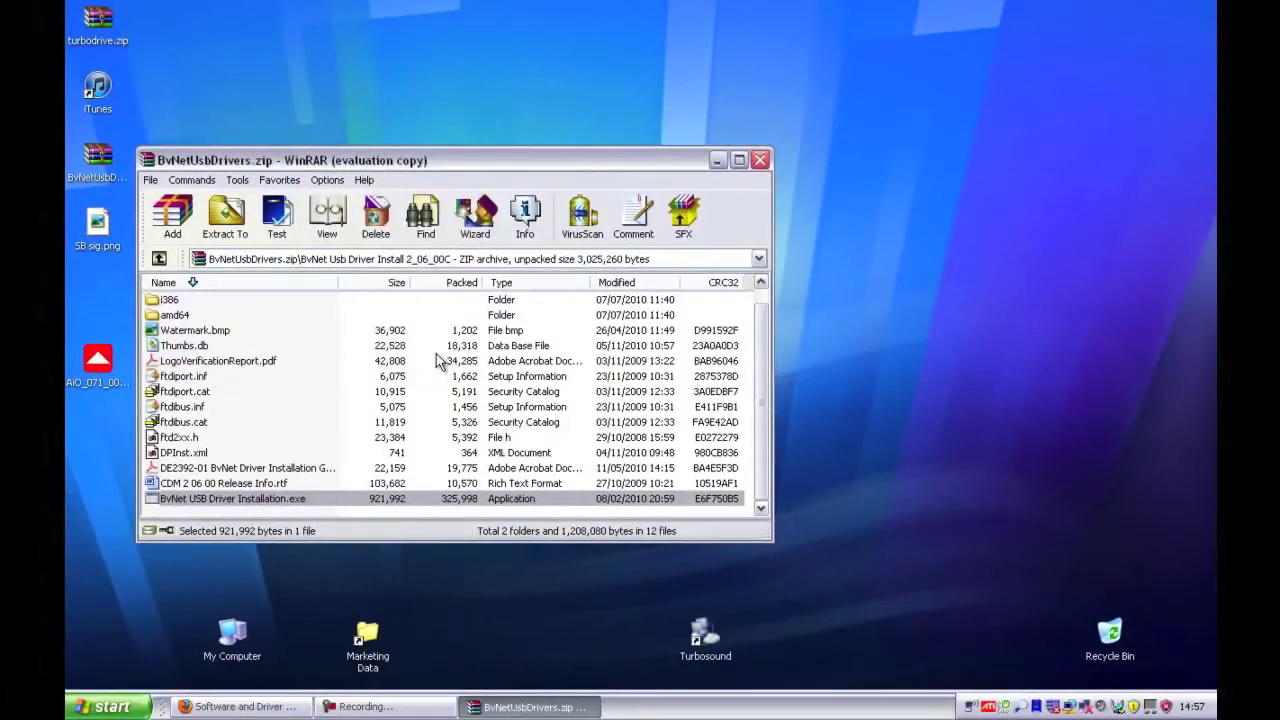
Launch TurboDrive from the desktop and open the list of available com ports in its network settings.
key(alt+F4)
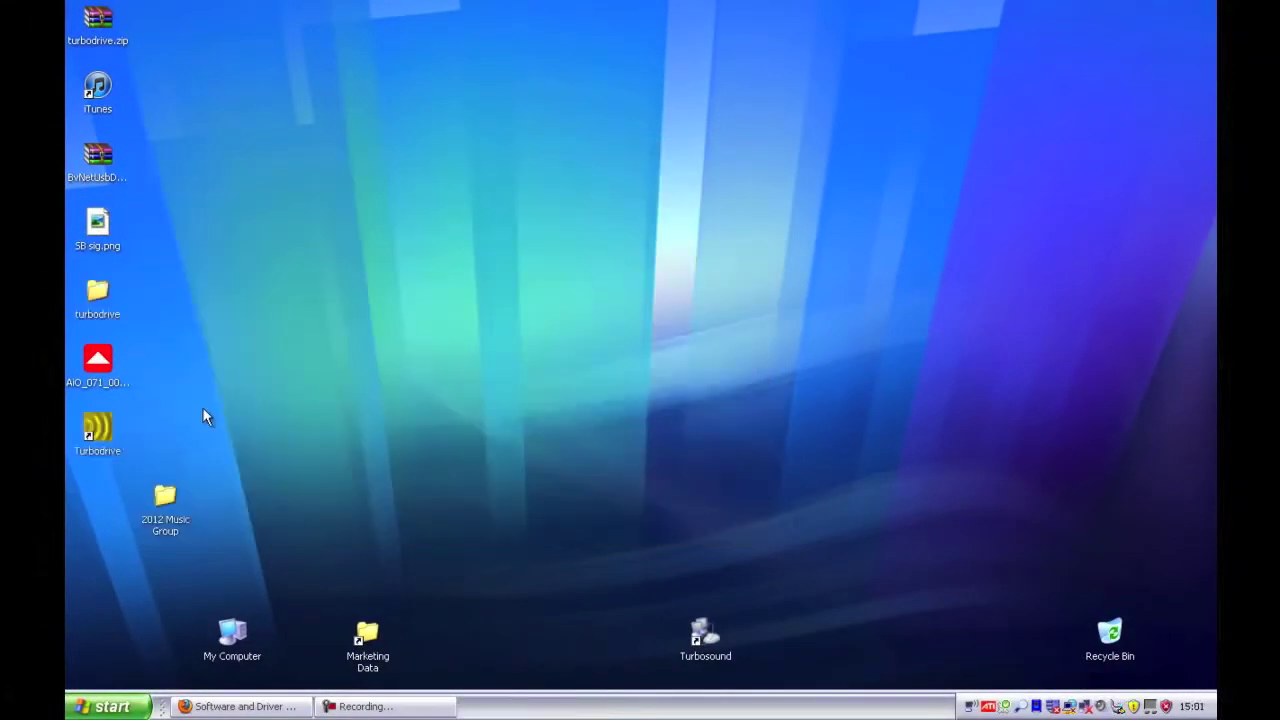
double_click(96, 434)
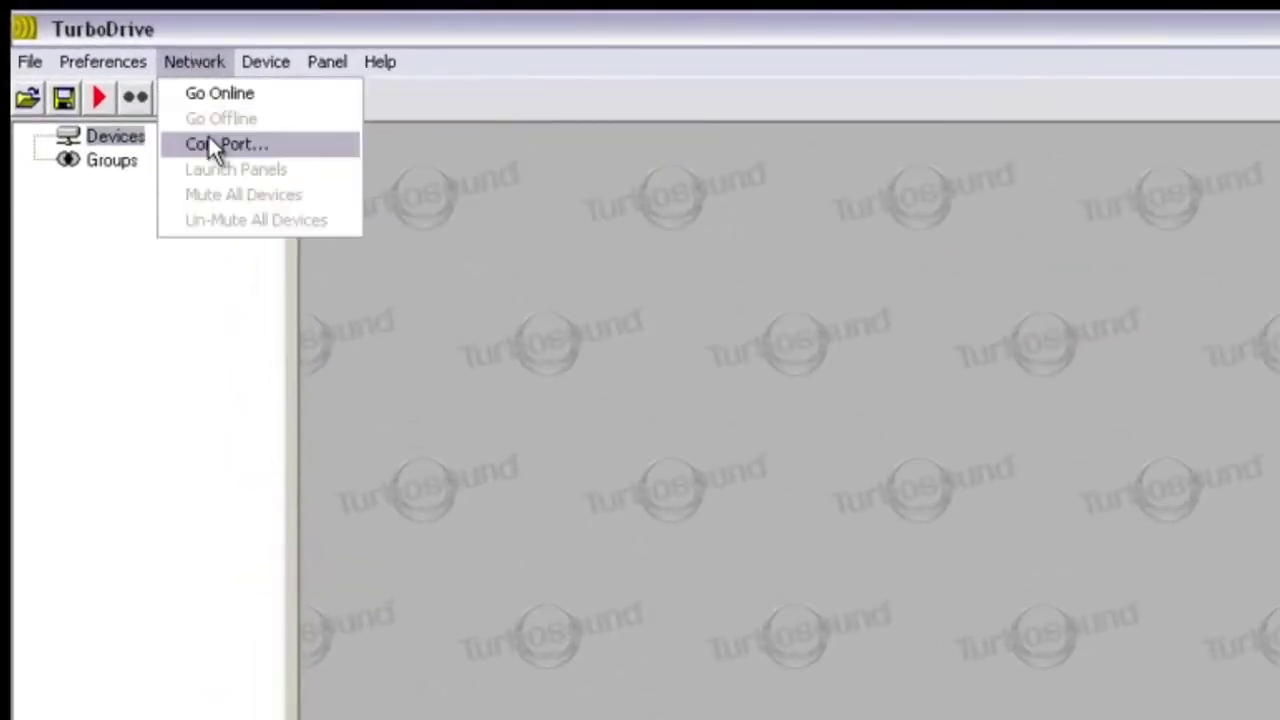
click(212, 146)
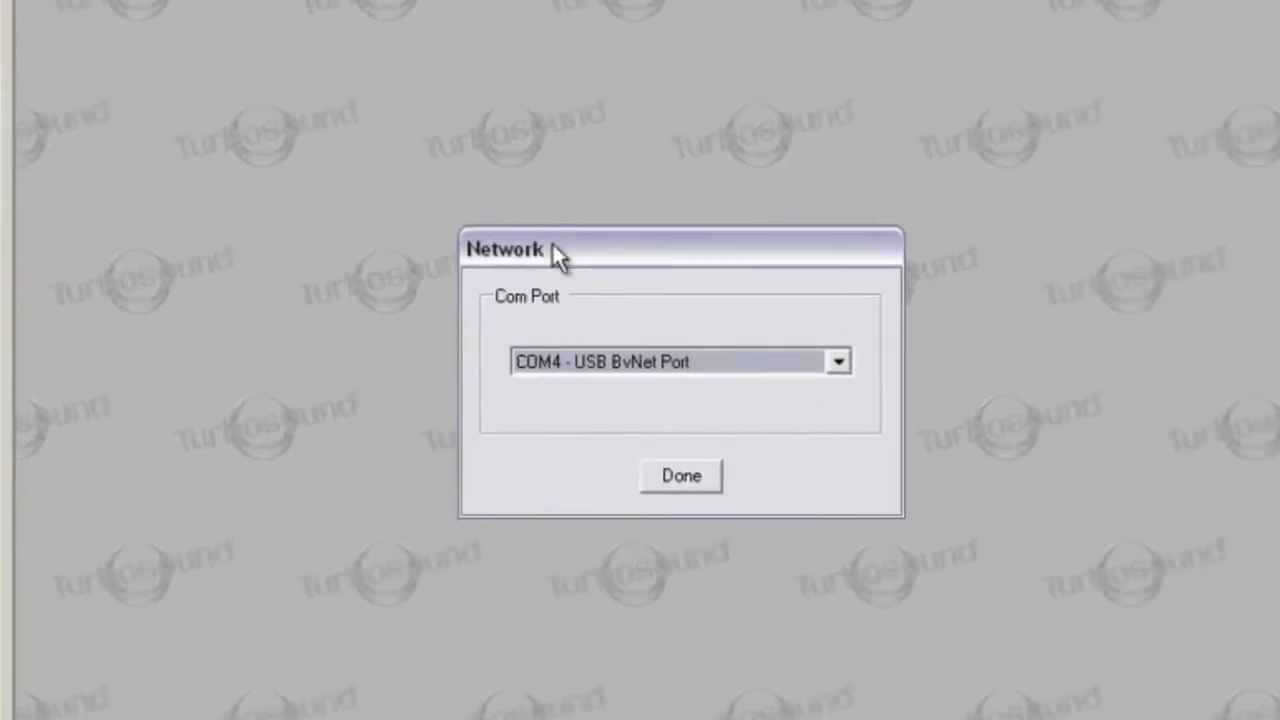
click(836, 364)
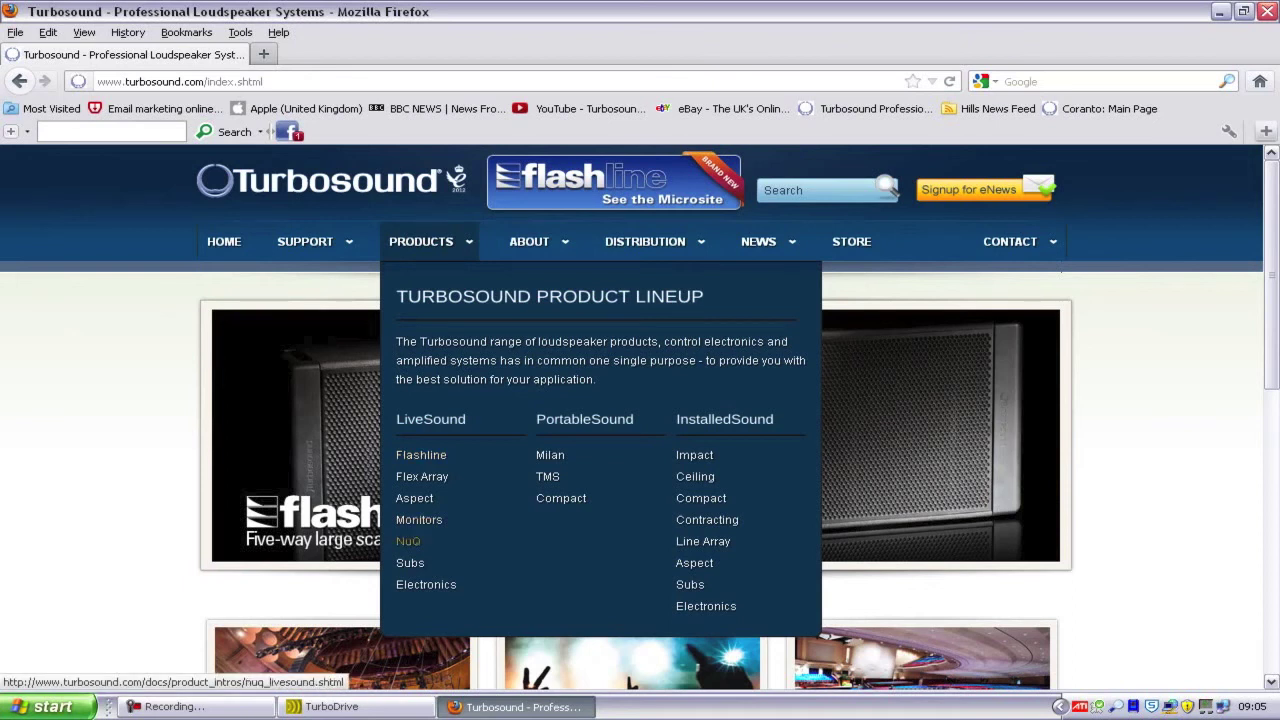
In Firefox, open the LMS-D26 product page from the LiveSound Electronics range on the Turbosound site and show its support documents.
click(426, 584)
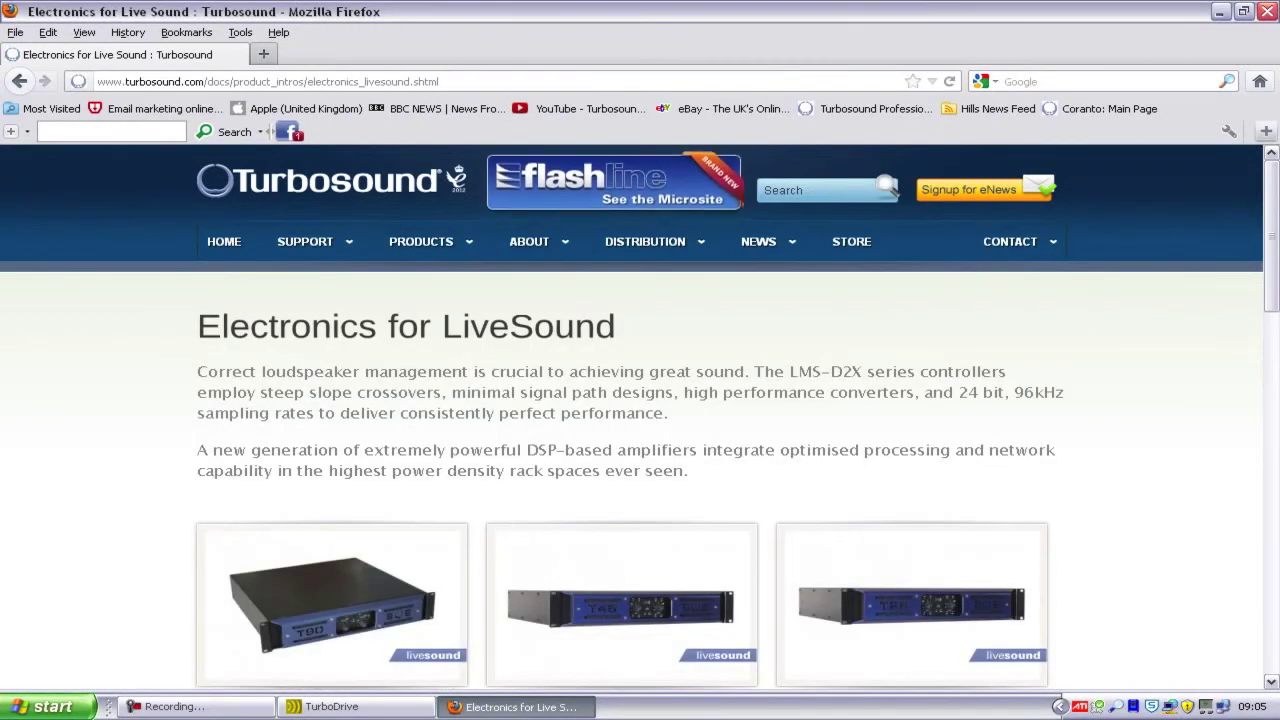
scroll(640, 417, down, 4)
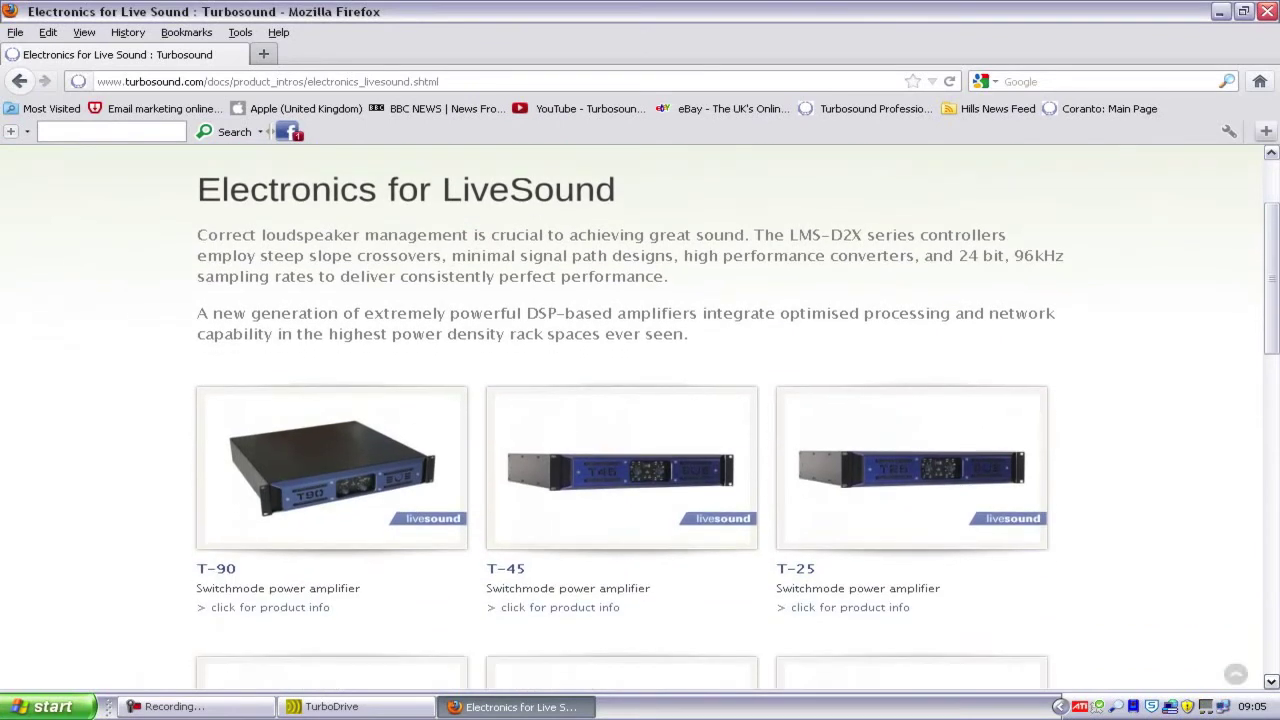
scroll(640, 417, down, 4)
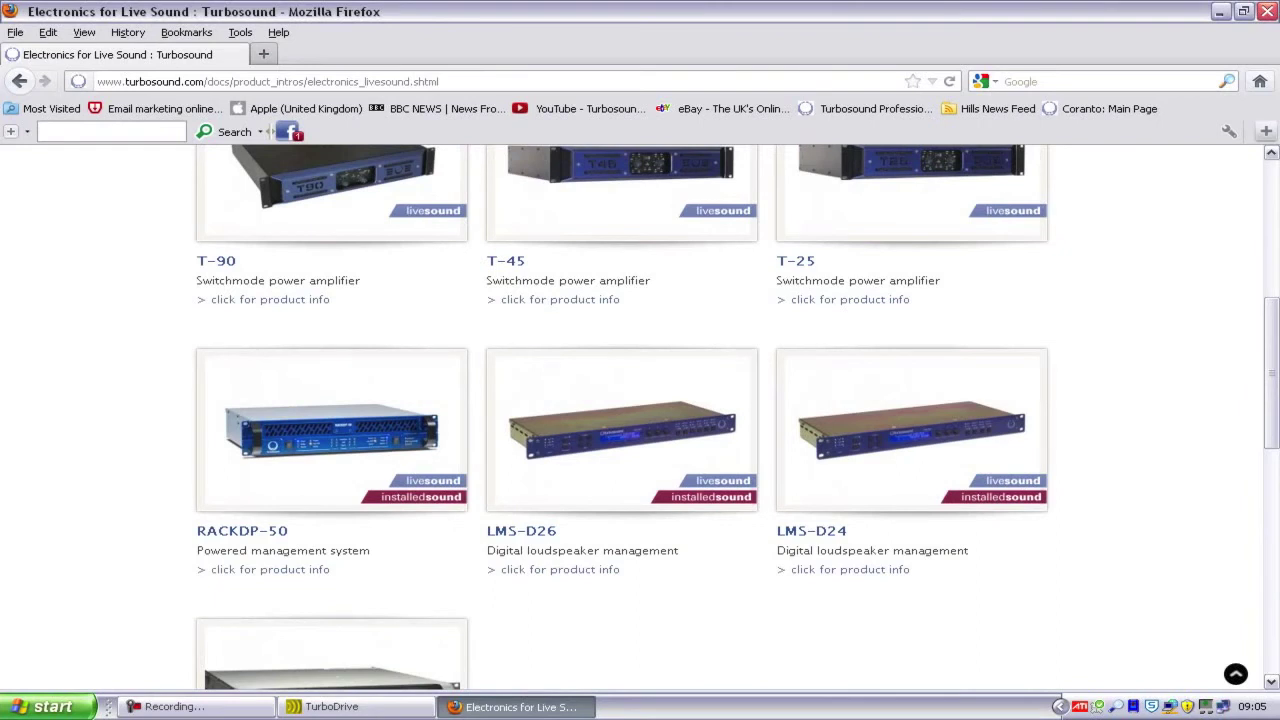
click(560, 569)
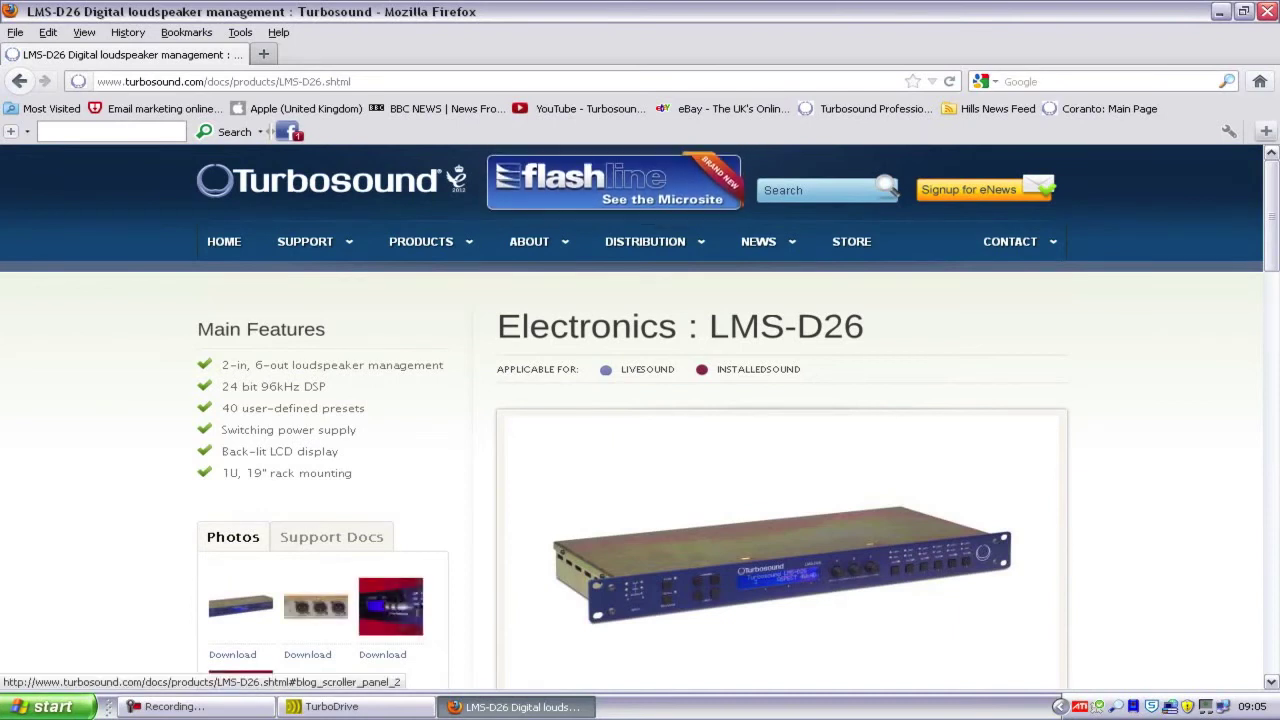
scroll(640, 418, down, 5)
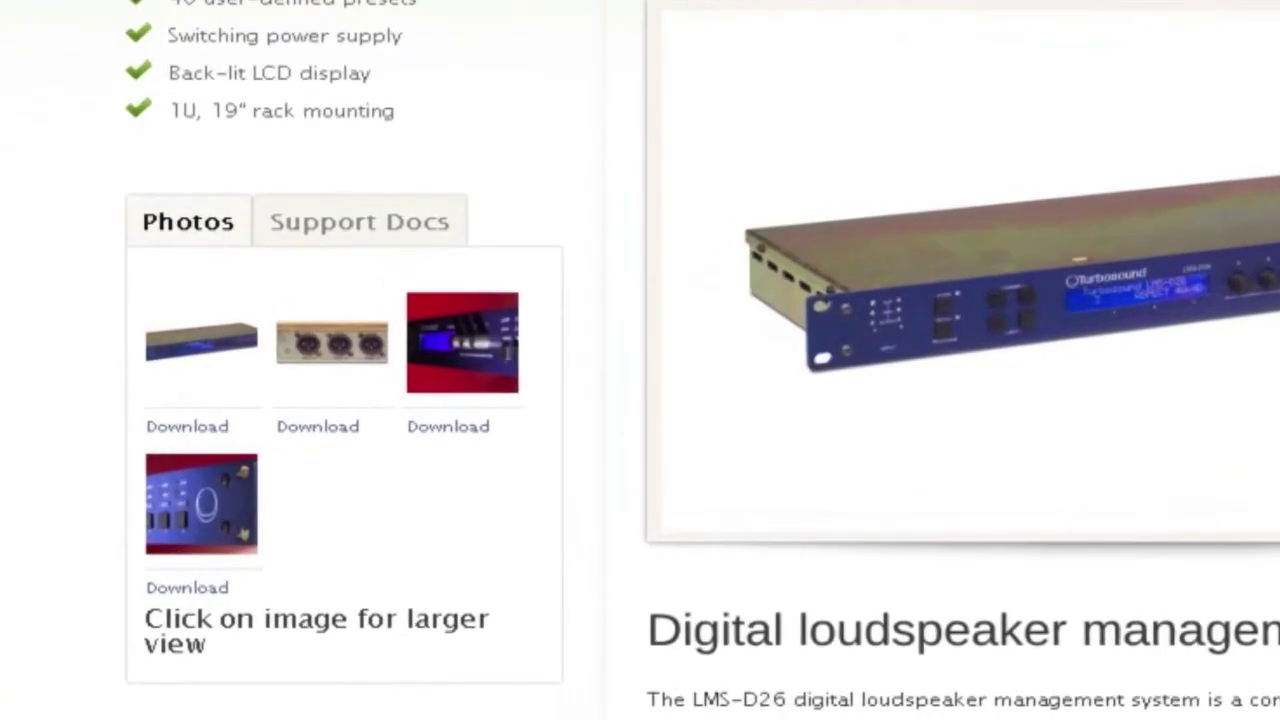
click(337, 268)
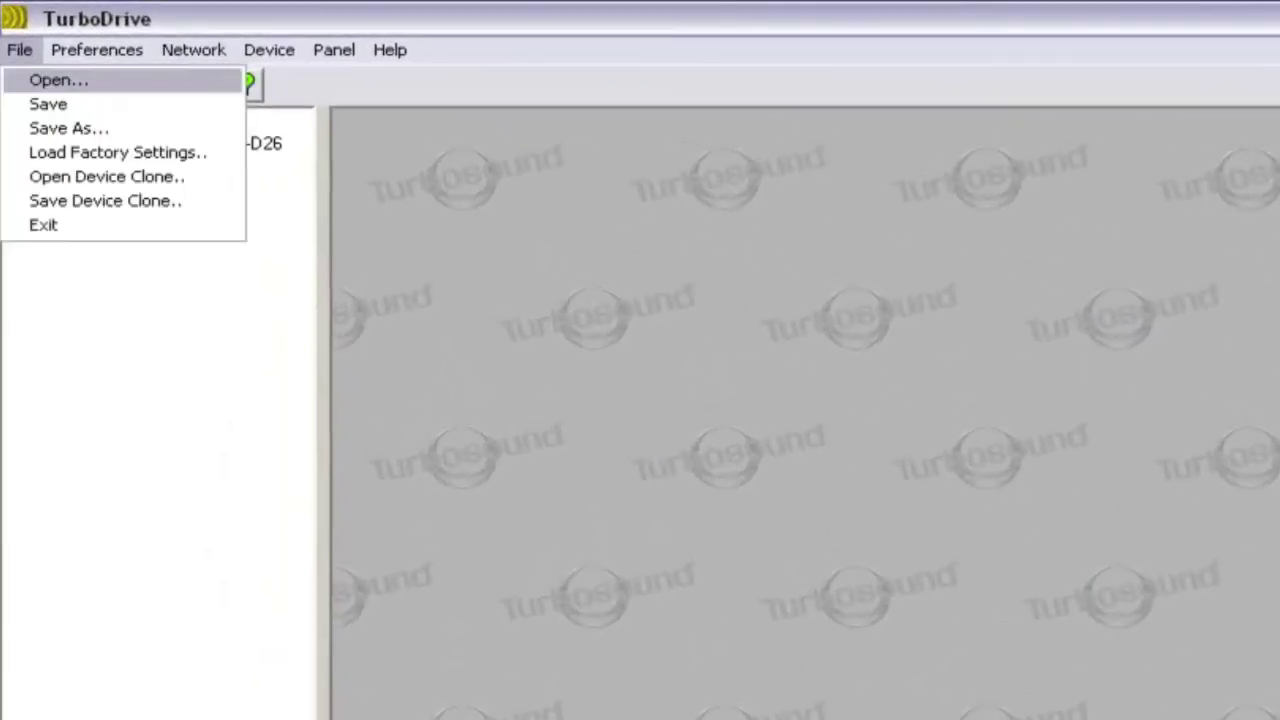
Load the factory settings file "TCS with Sub D26 Farfield settings Libary v1_0.dfa" into the Turbosound LMS-D26.
click(115, 150)
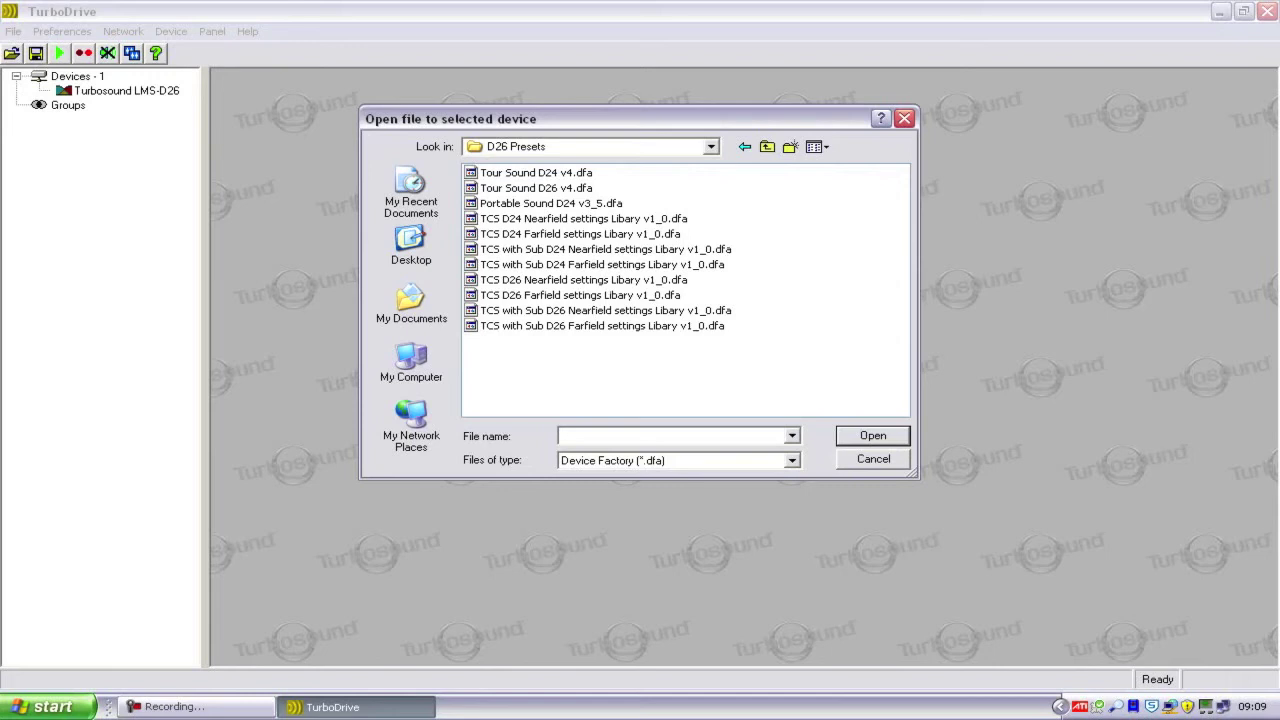
click(602, 325)
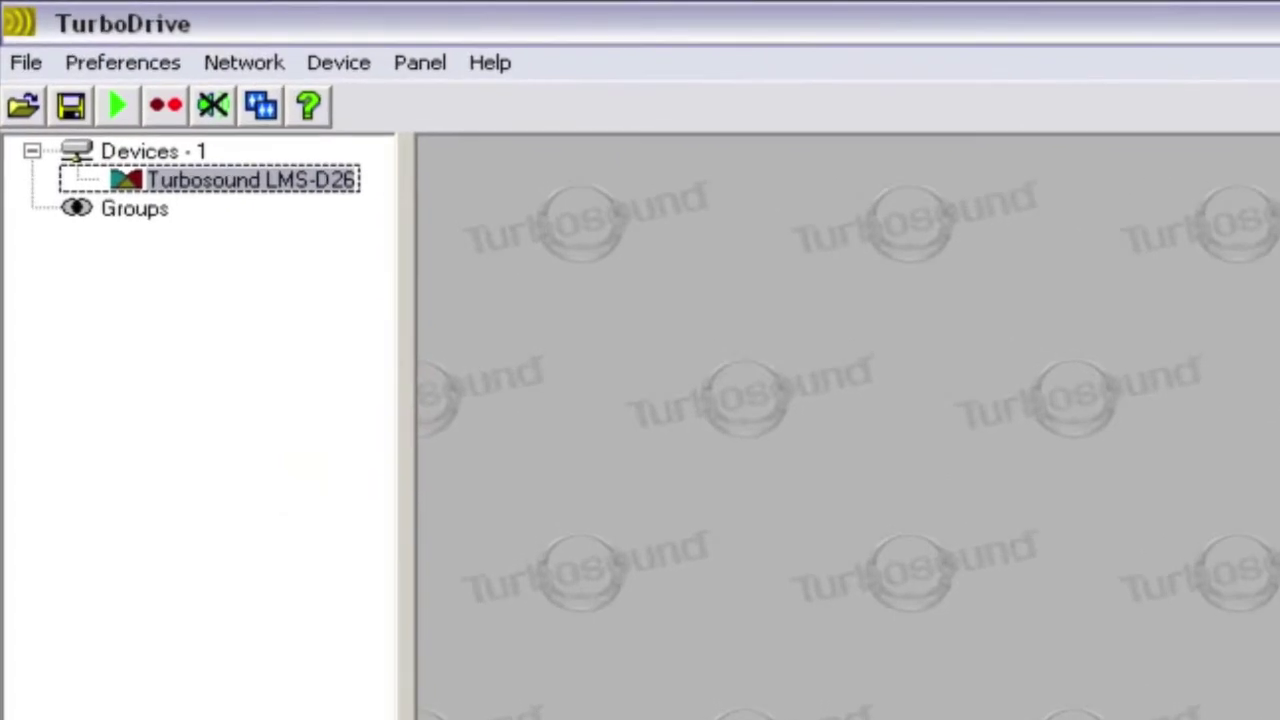
click(166, 105)
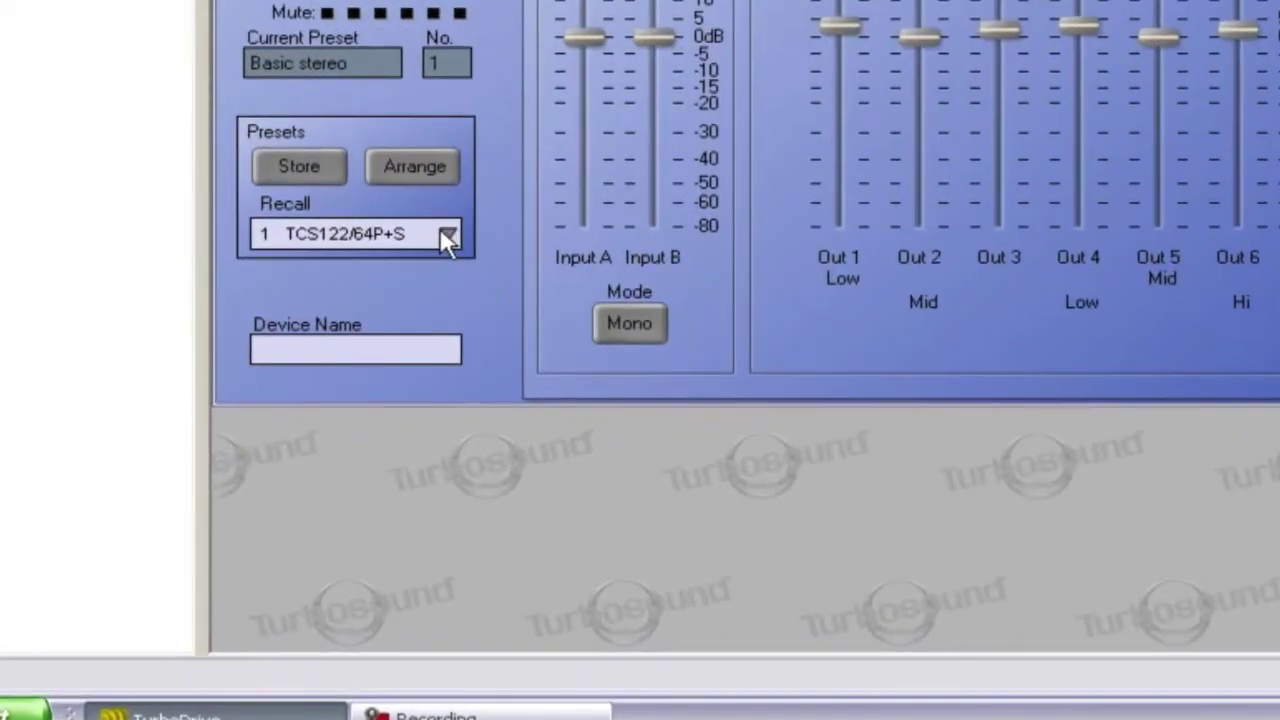
Recall preset 27 TFA-600HW4w3 on the device, accepting the settings change, and enter "Turbo" as the device name.
click(336, 414)
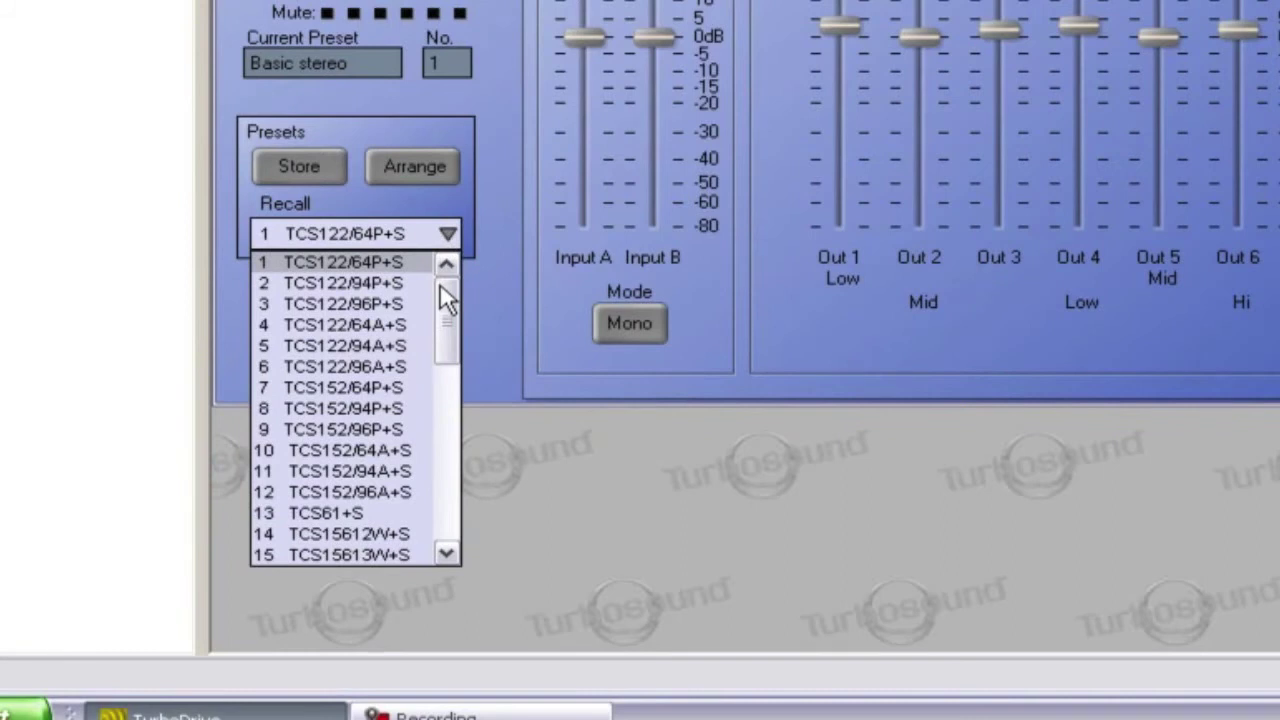
drag(447, 298, 443, 402)
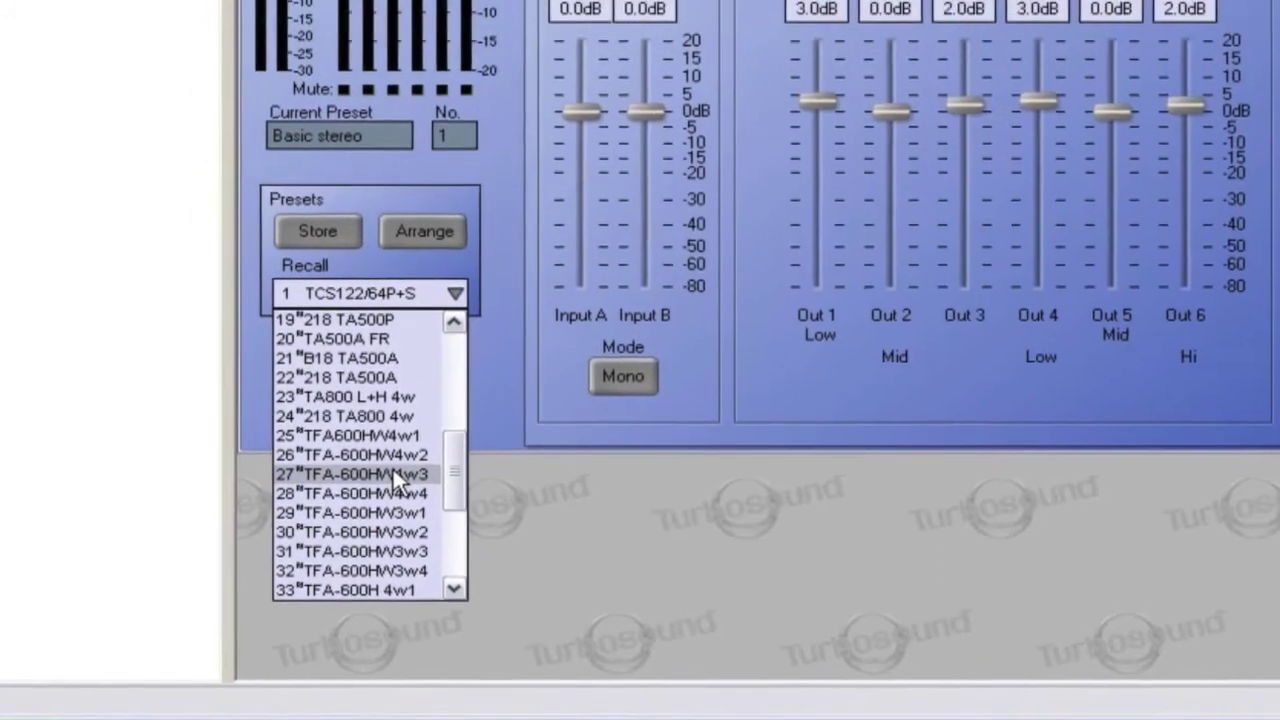
click(397, 481)
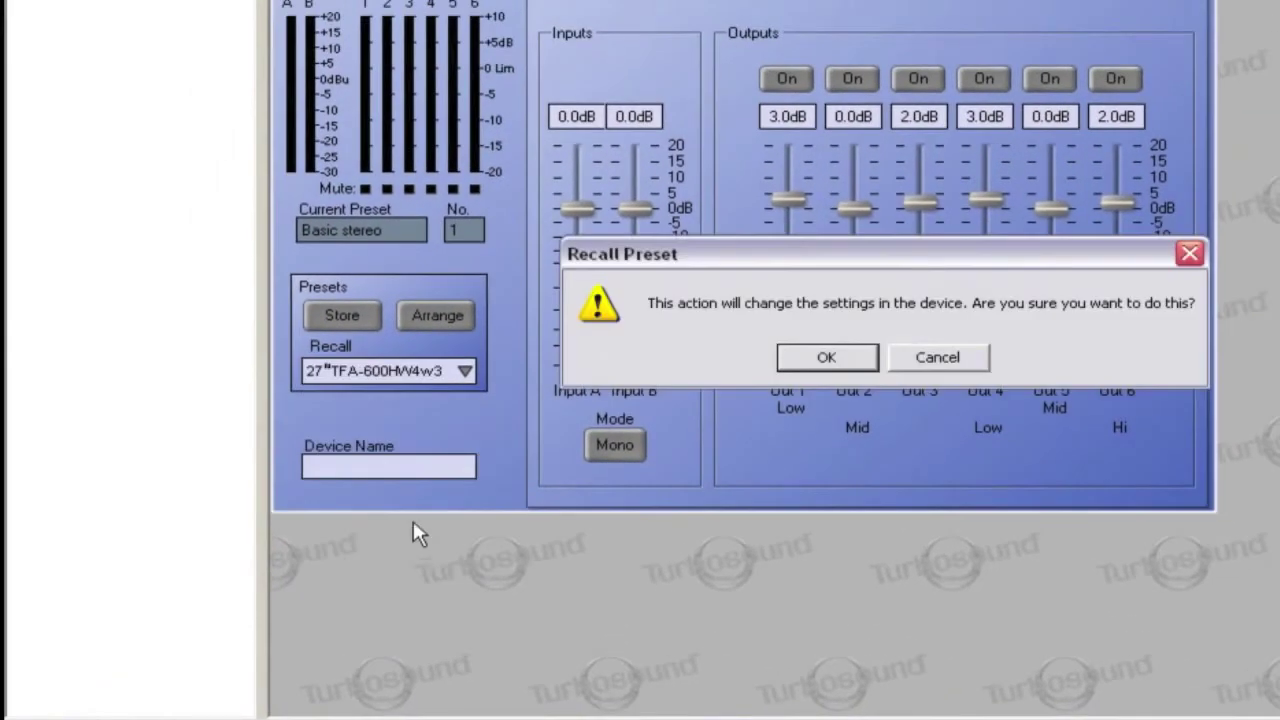
click(820, 360)
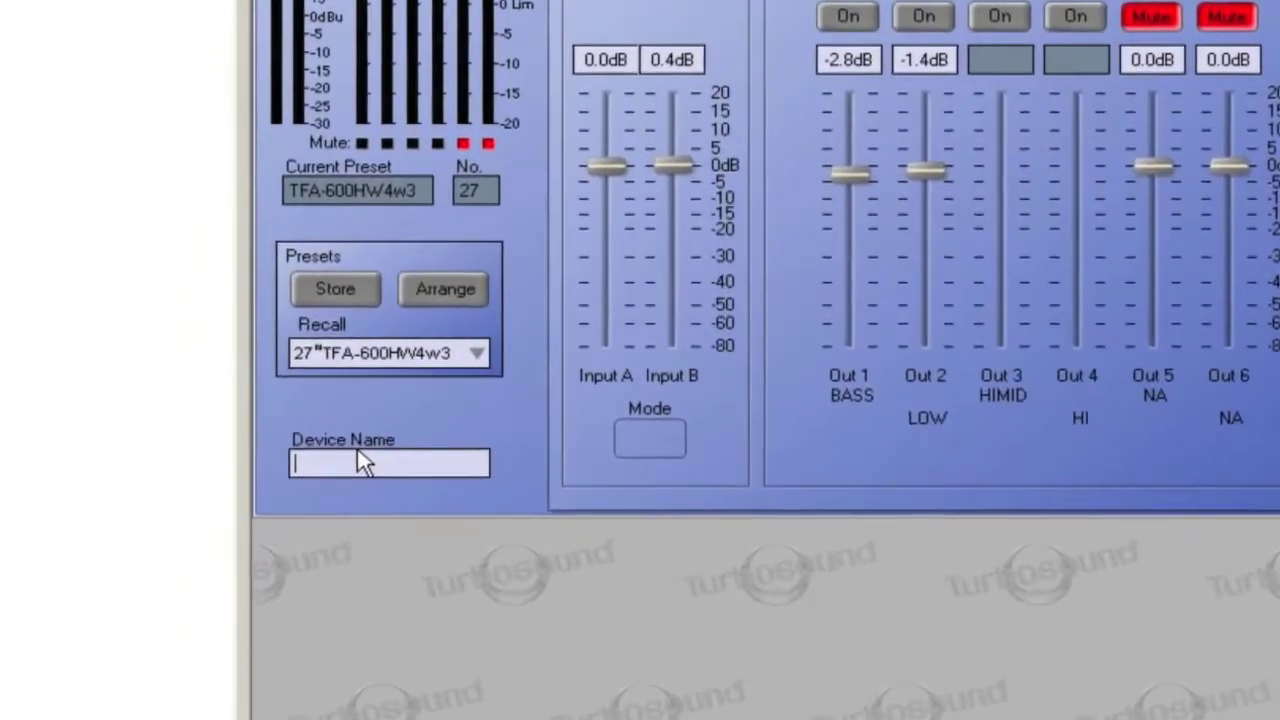
text(Turb)
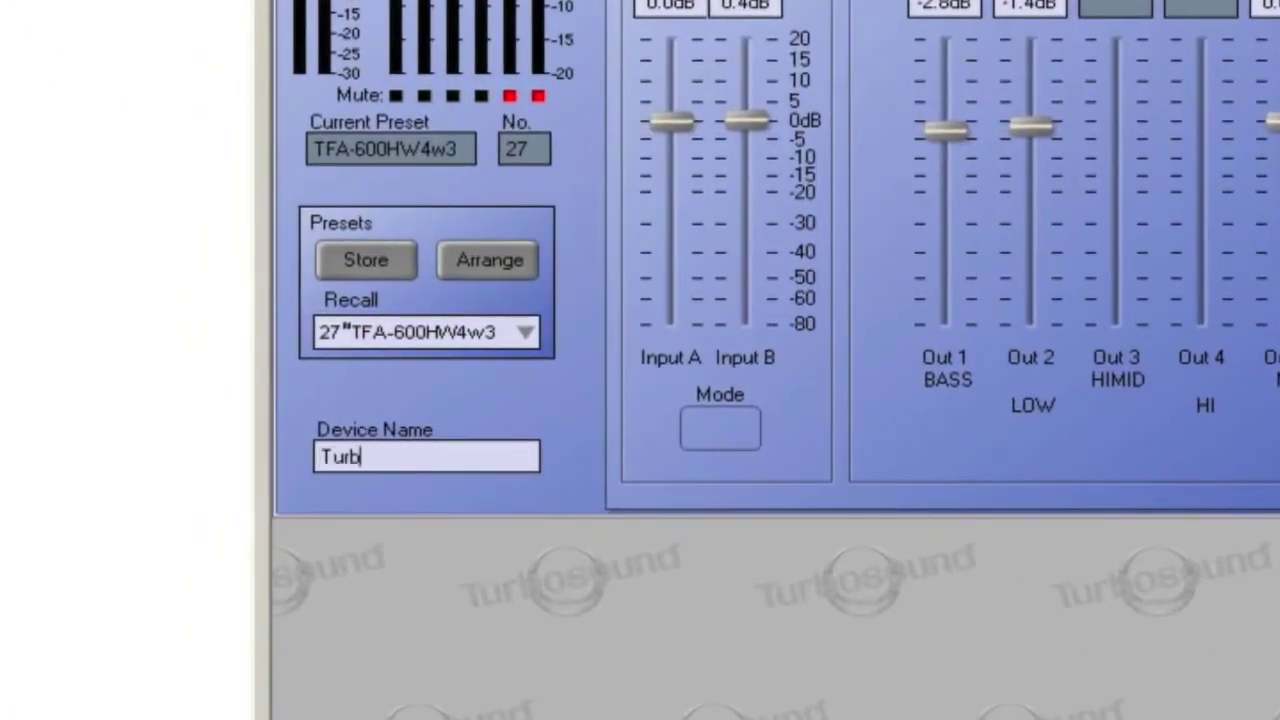
text(o)
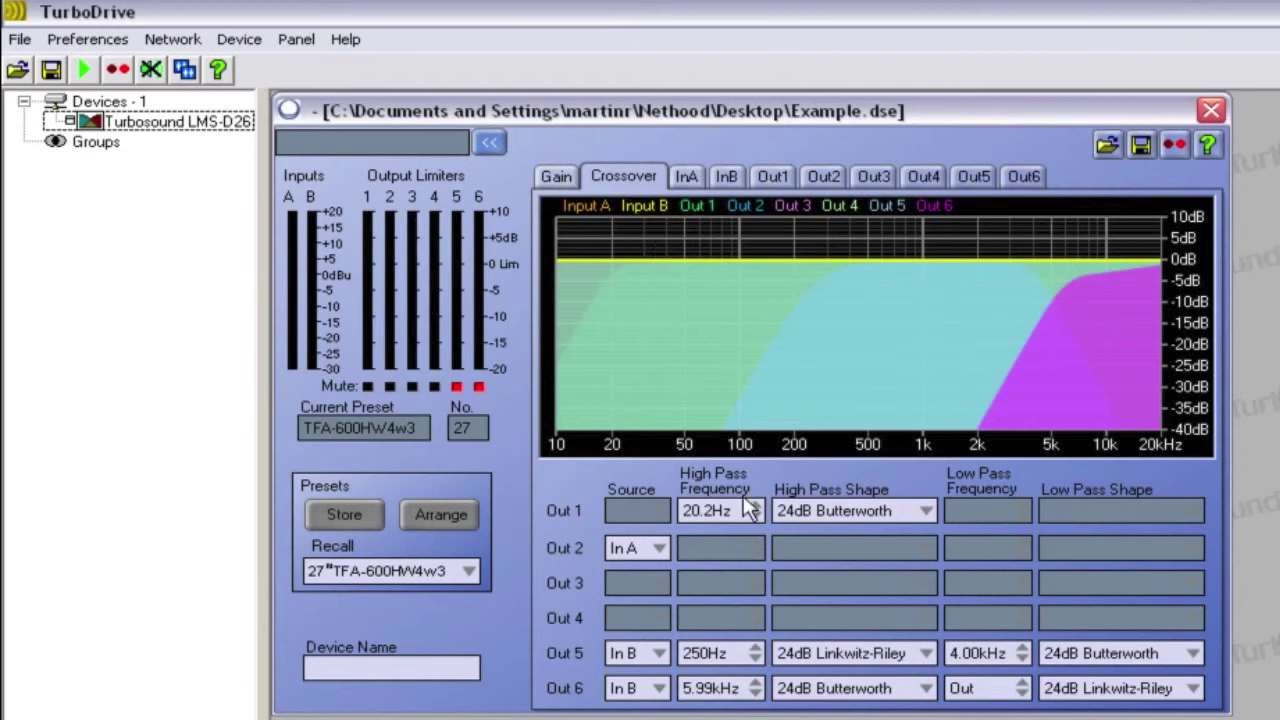
Examine the crossover's high-pass frequency values for Out 1, Out 5 and Out 6 and the high-pass shape options for Out 1.
click(682, 511)
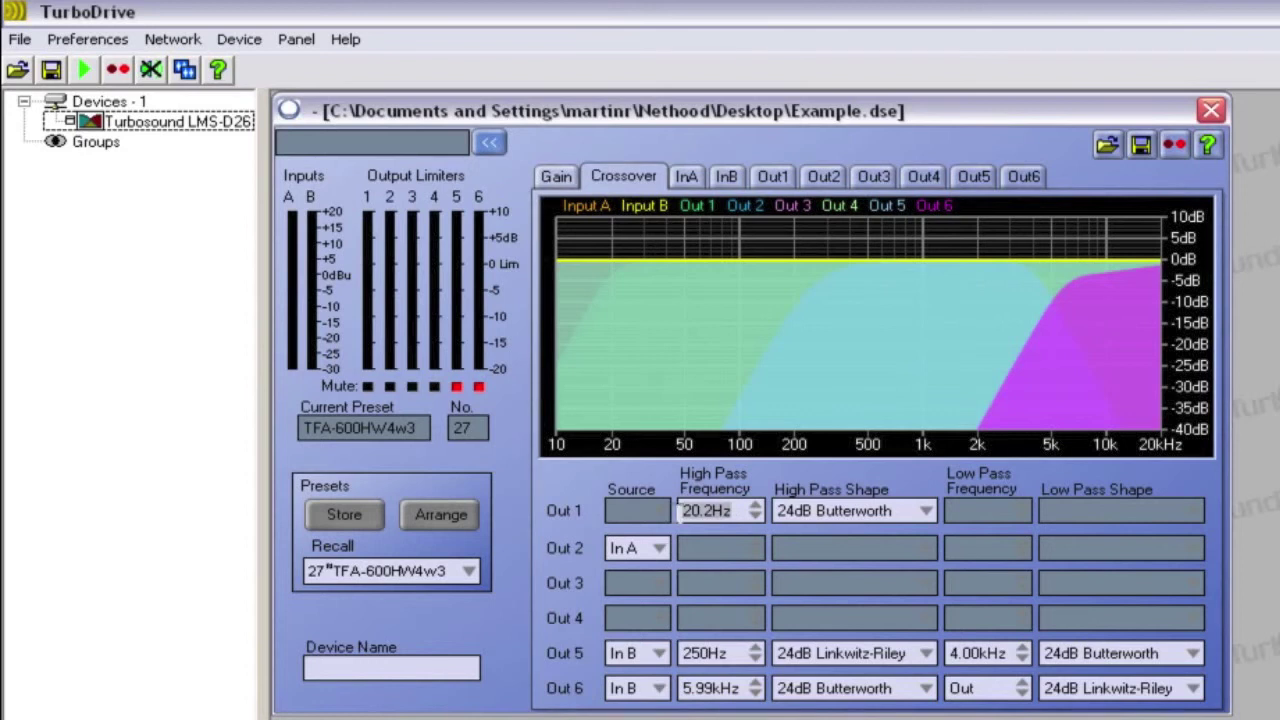
click(927, 511)
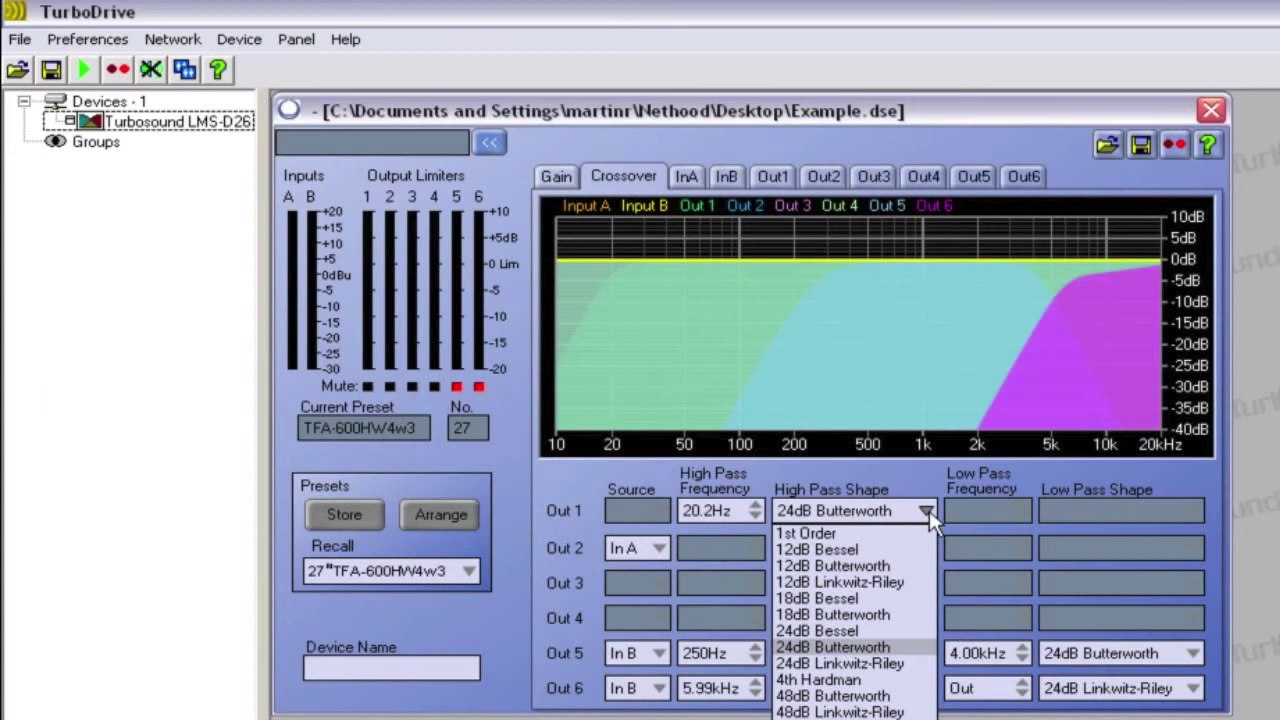
click(929, 510)
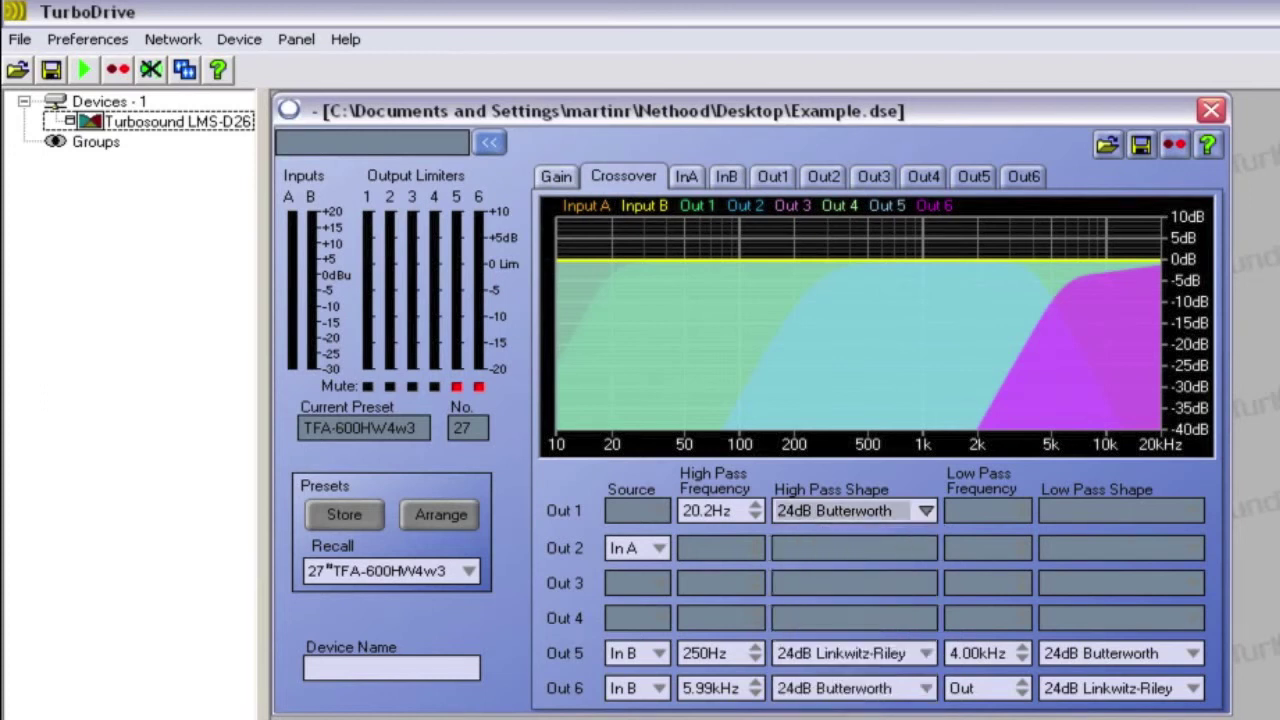
drag(737, 652, 680, 652)
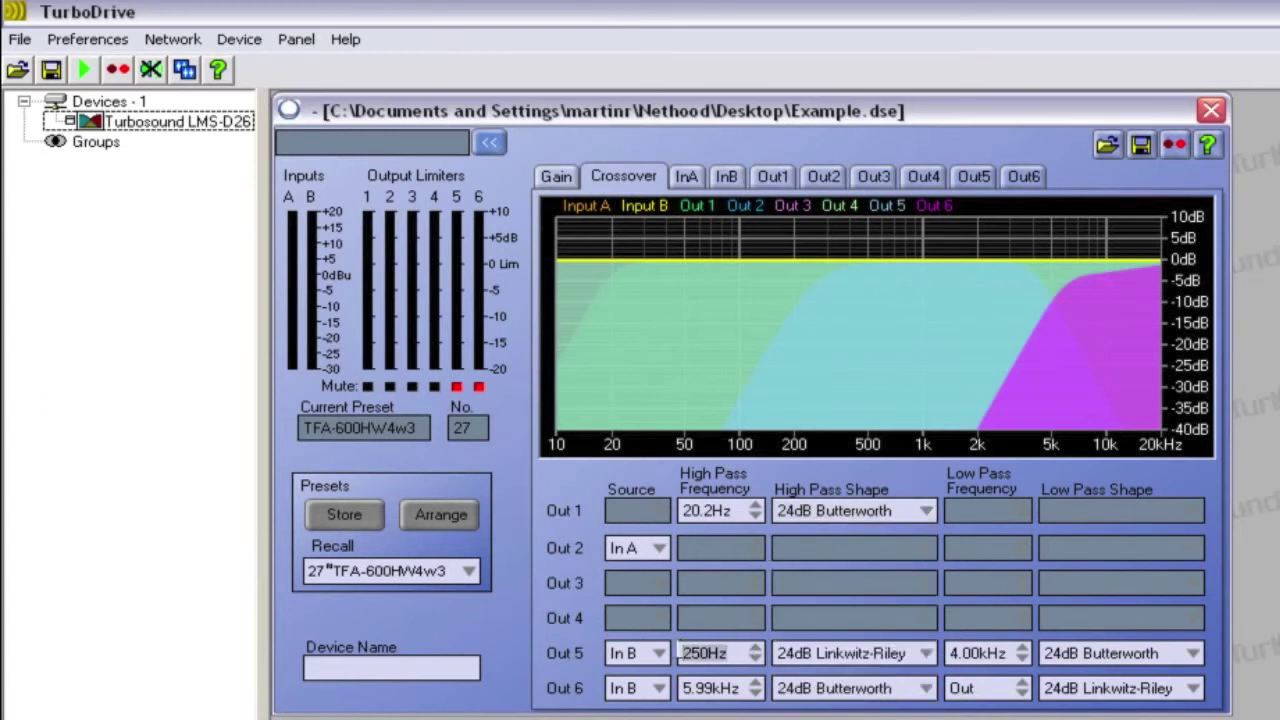
click(730, 652)
mouse_move(740, 687)
mouse_down()
mouse_move(700, 687)
mouse_move(742, 687)
mouse_up()
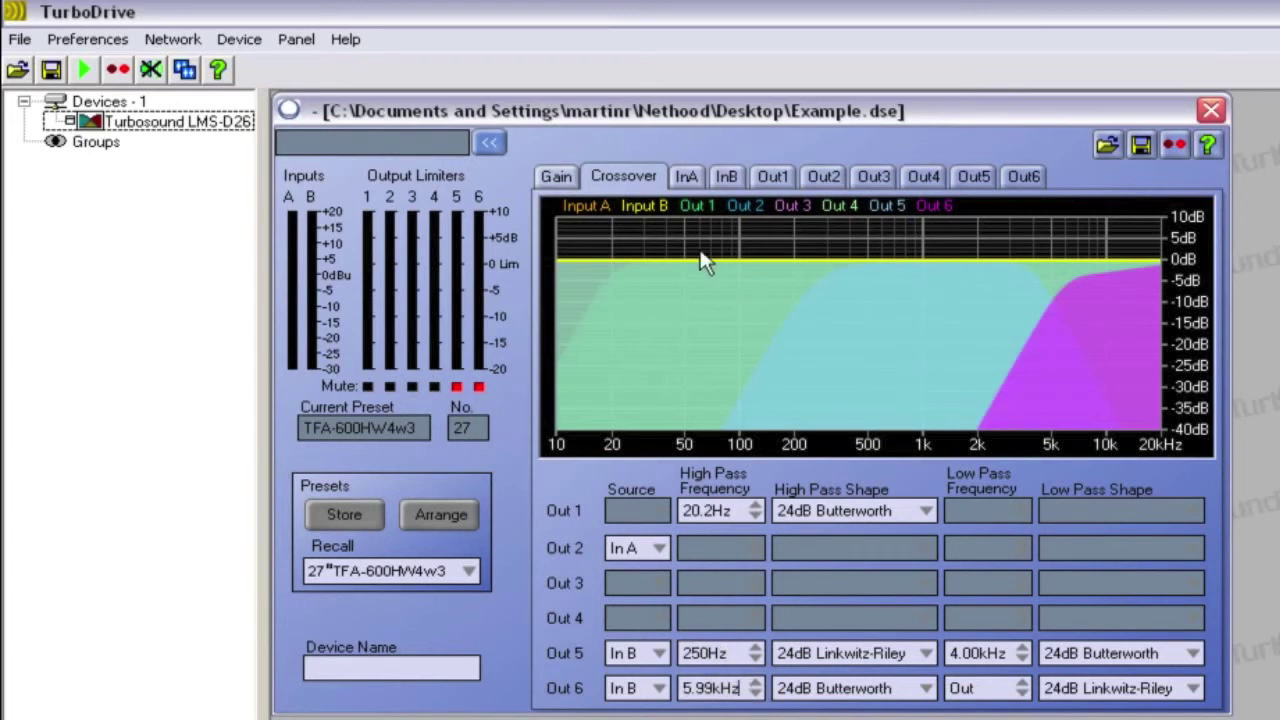
On the crossover graph, raise the high-pass frequencies of Out 1 to 36.6 Hz and Out 5 to 273 Hz, and lower Out 5's low-pass frequency.
mouse_move(703, 250)
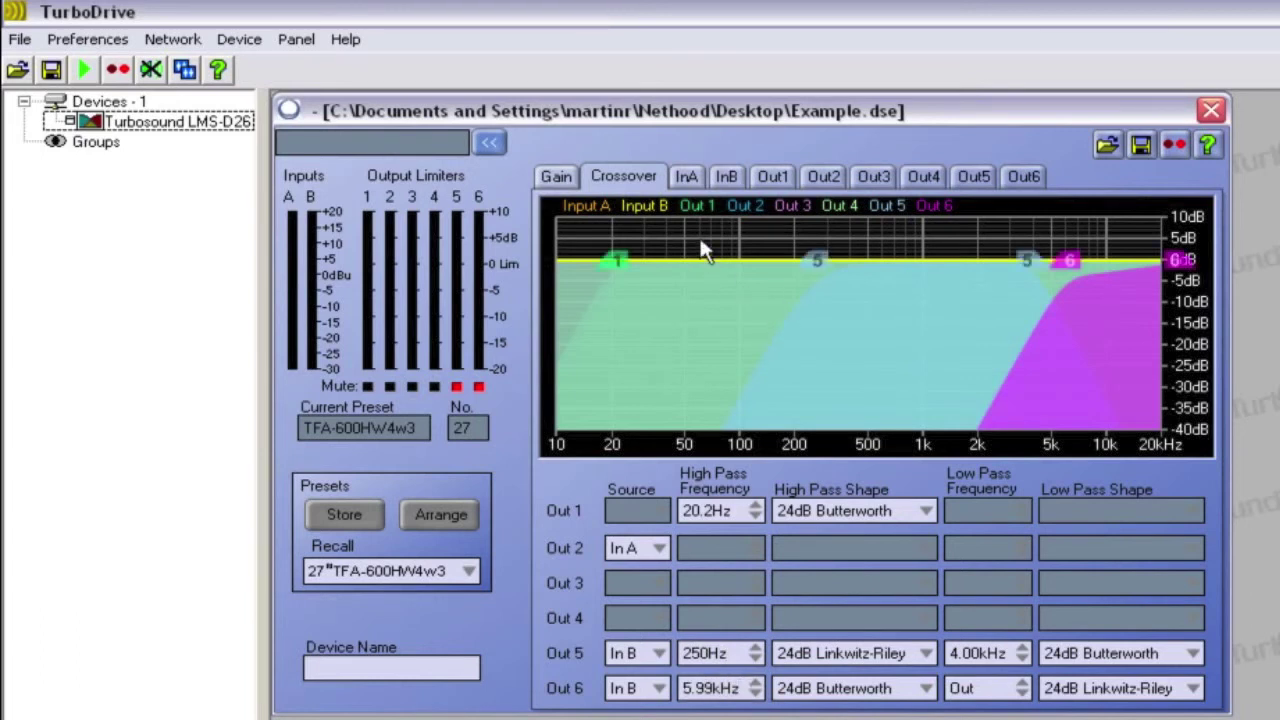
mouse_move(814, 259)
mouse_down()
mouse_move(737, 260)
mouse_move(819, 261)
mouse_up()
drag(617, 260, 664, 264)
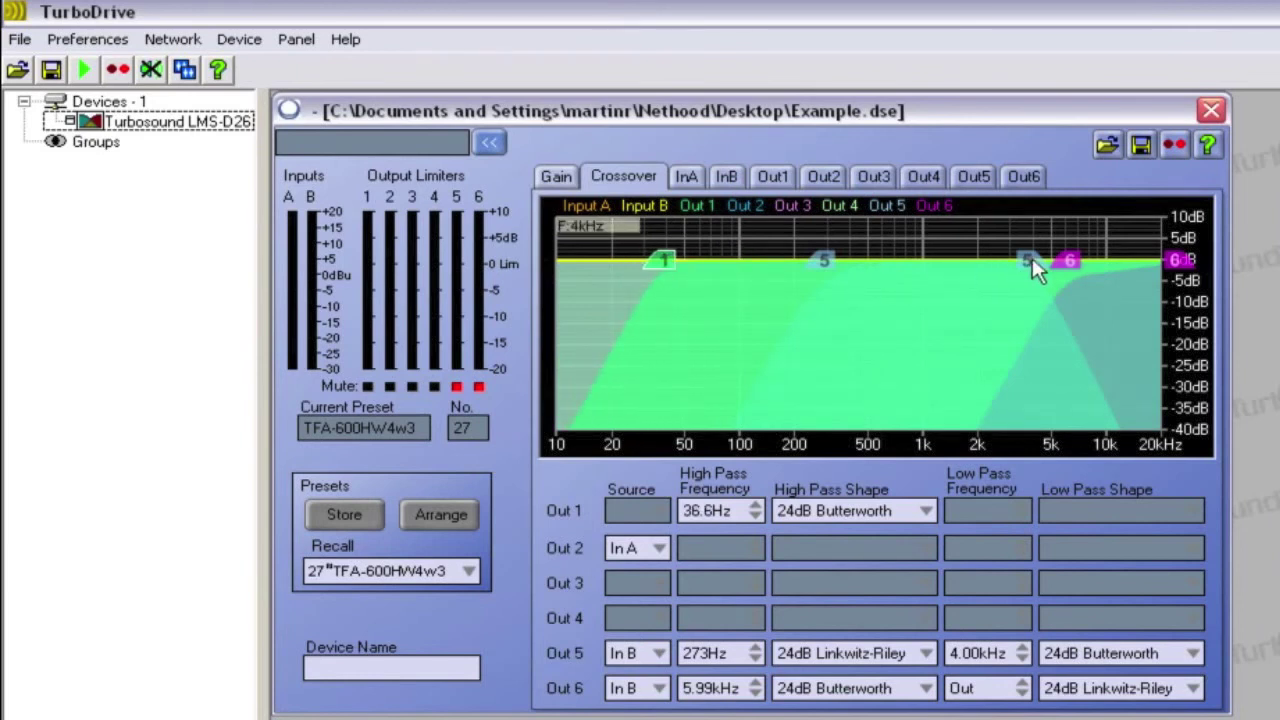
drag(1030, 260, 982, 259)
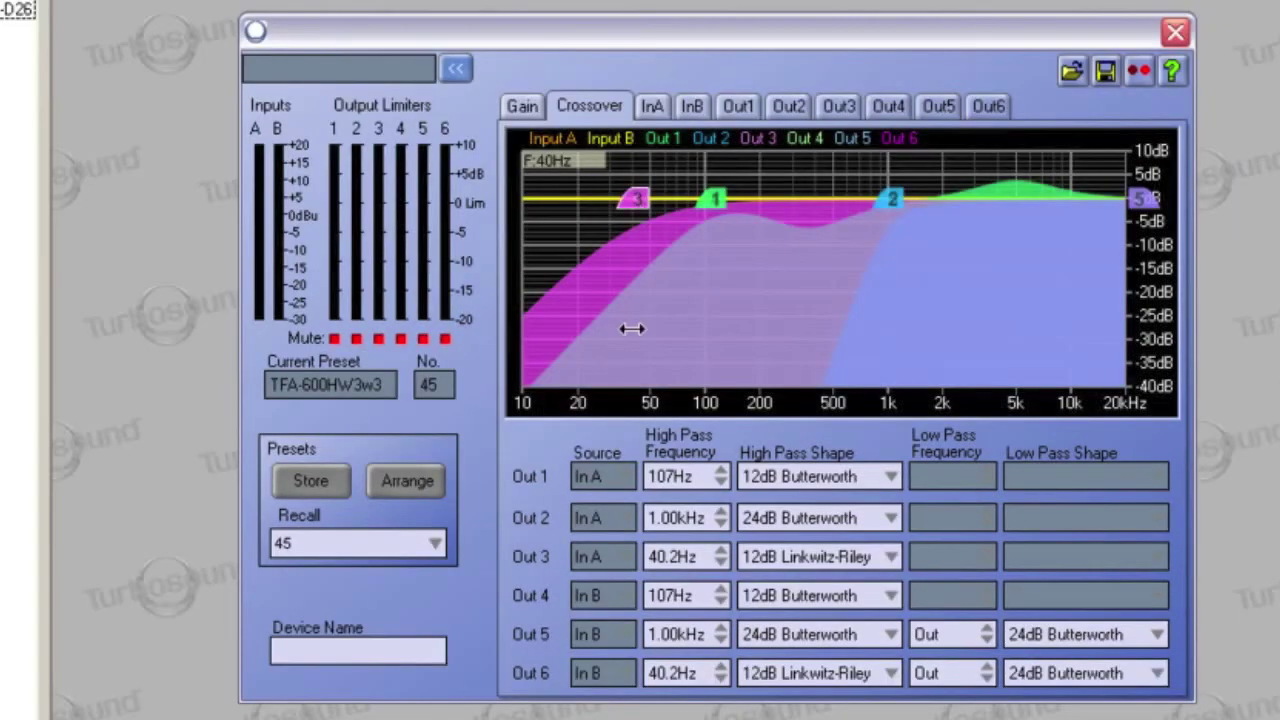
drag(632, 330, 632, 197)
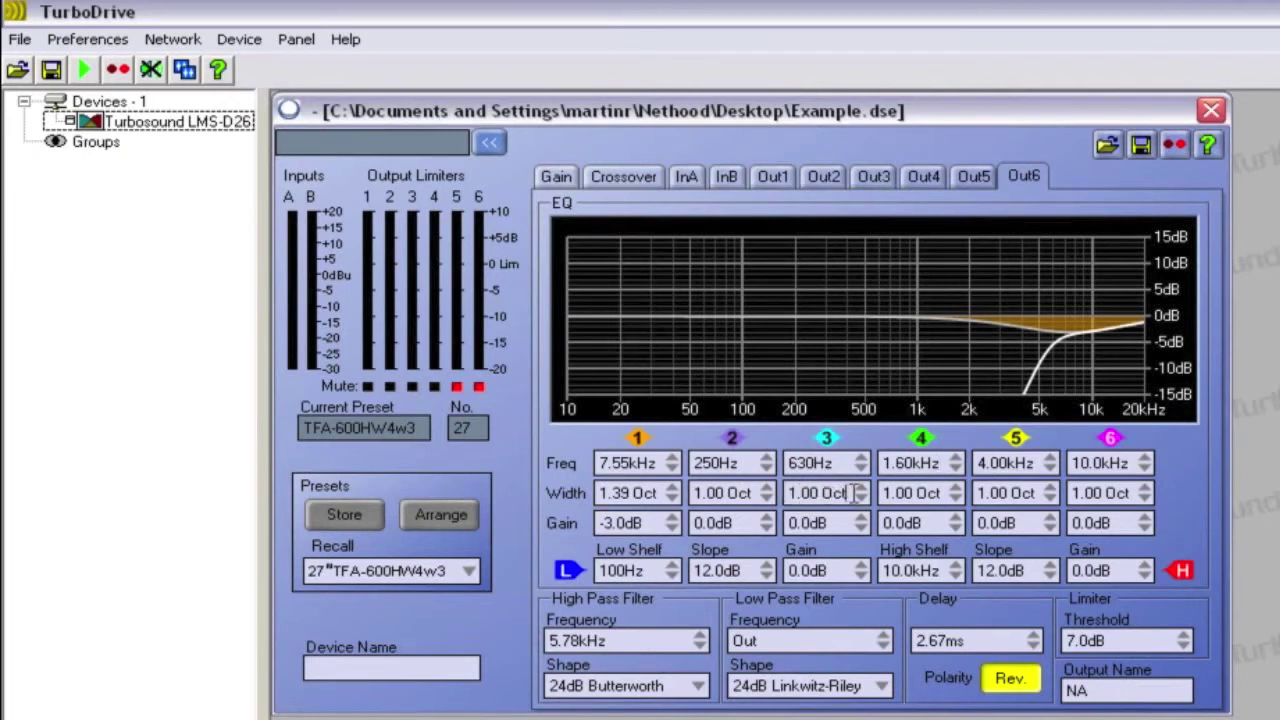
Lower the gain of EQ band 2 on the Out 6 response graph.
mouse_move(938, 288)
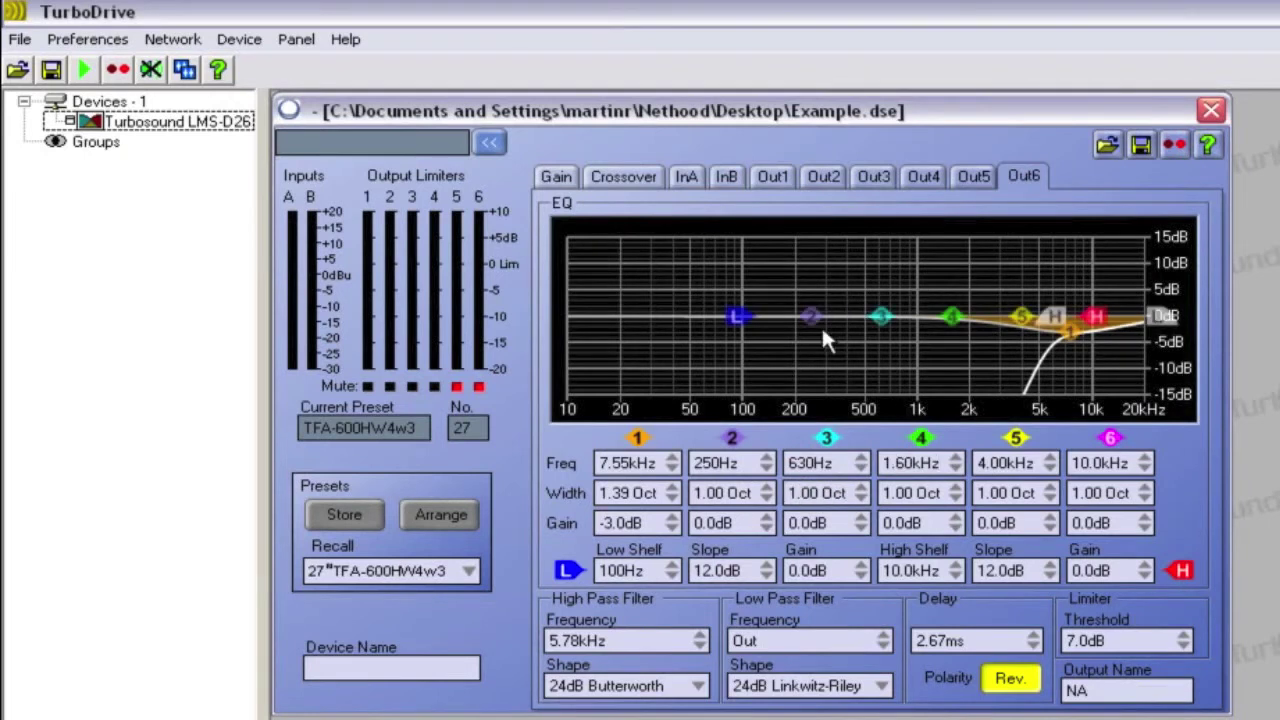
drag(810, 318, 815, 352)
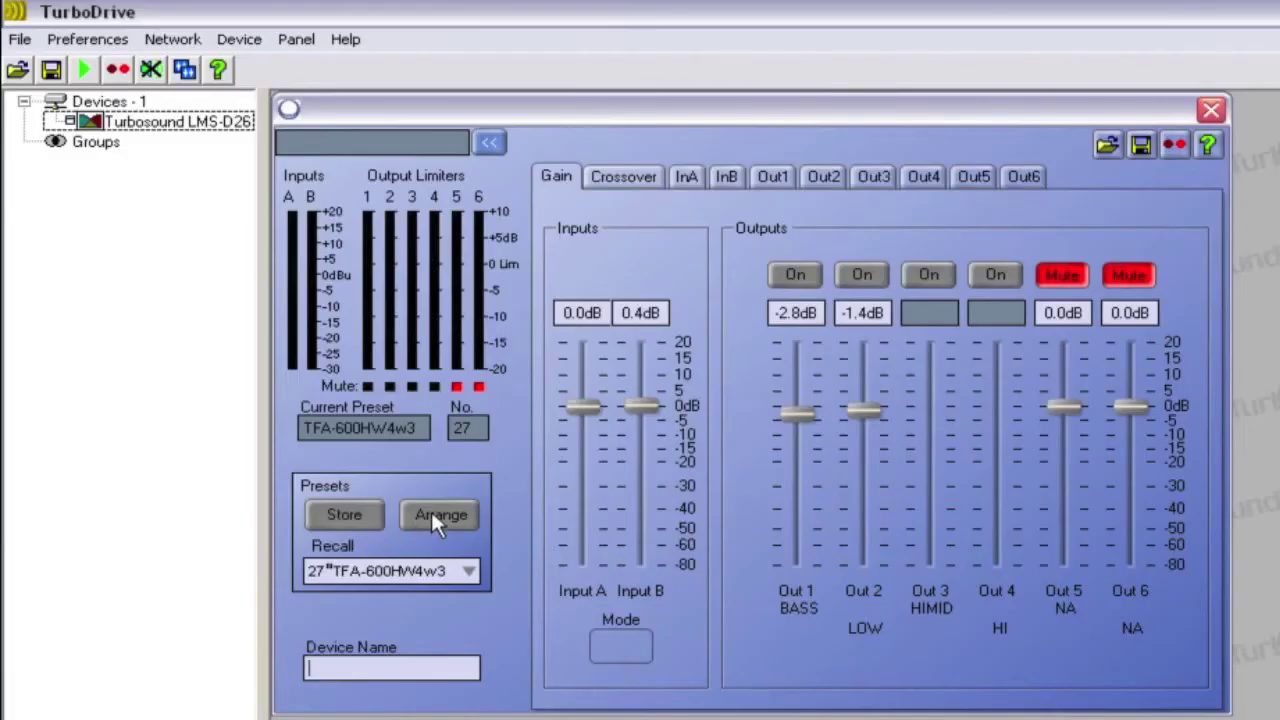
Try to delete preset 27 TFA-600HW4w3 through the Arrange Presets function.
click(433, 516)
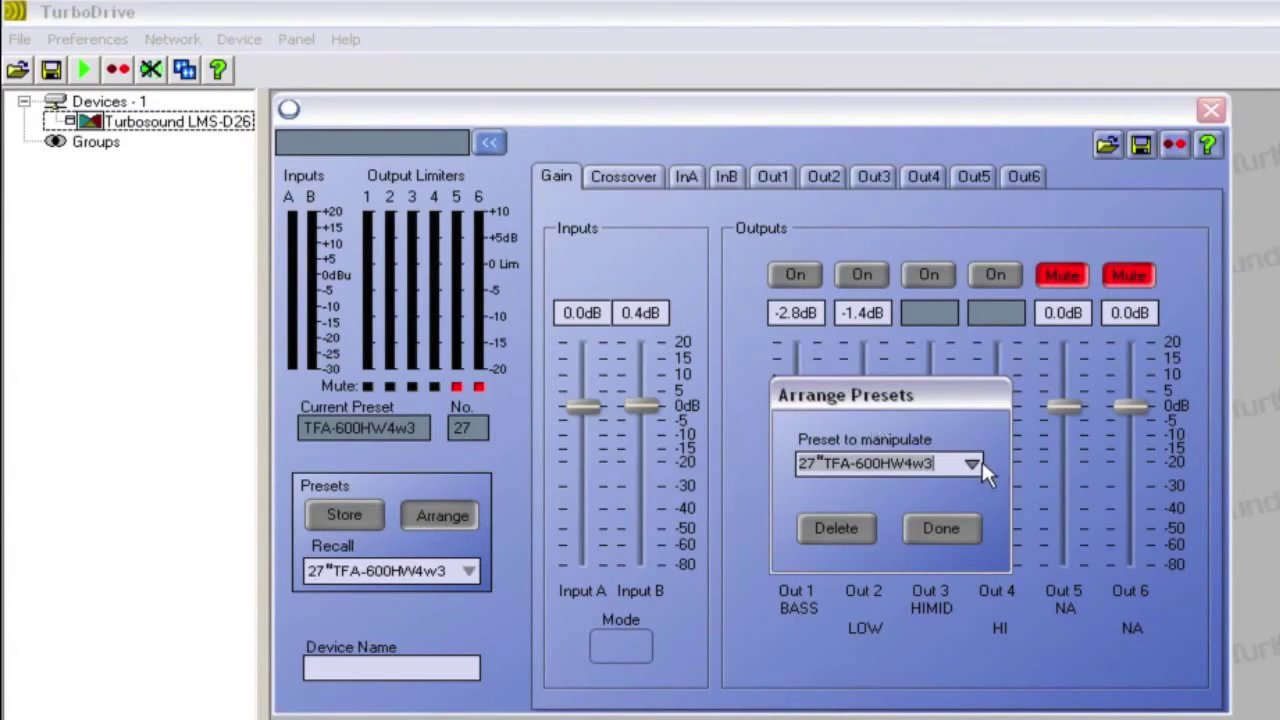
click(833, 529)
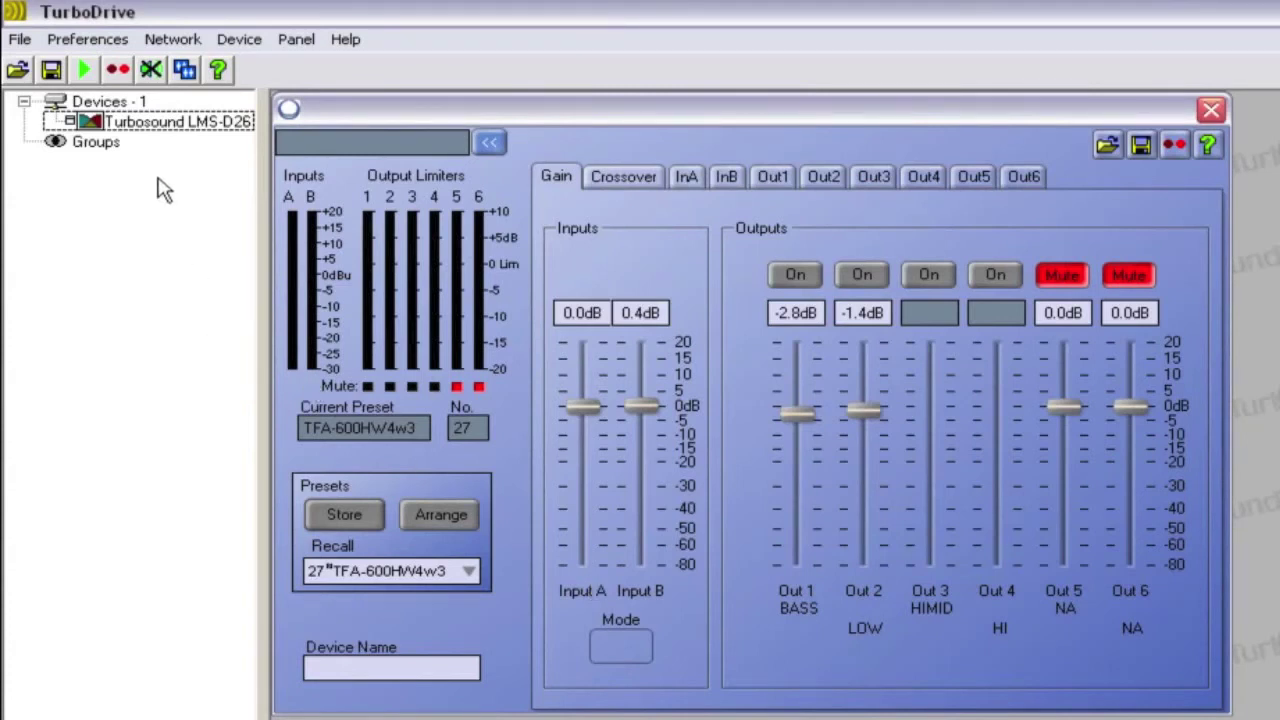
Save the Turbosound LMS-D26 settings to the Desktop as a device settings file named Example, without including the used presets.
click(157, 128)
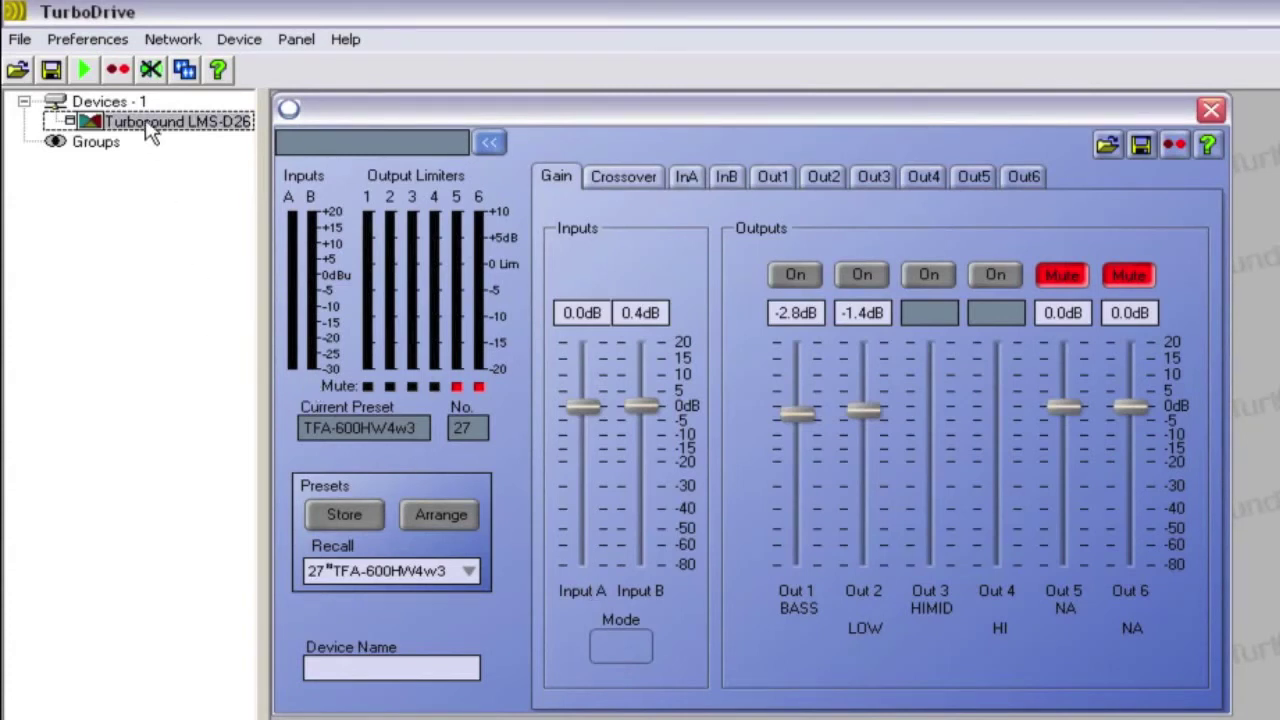
click(18, 40)
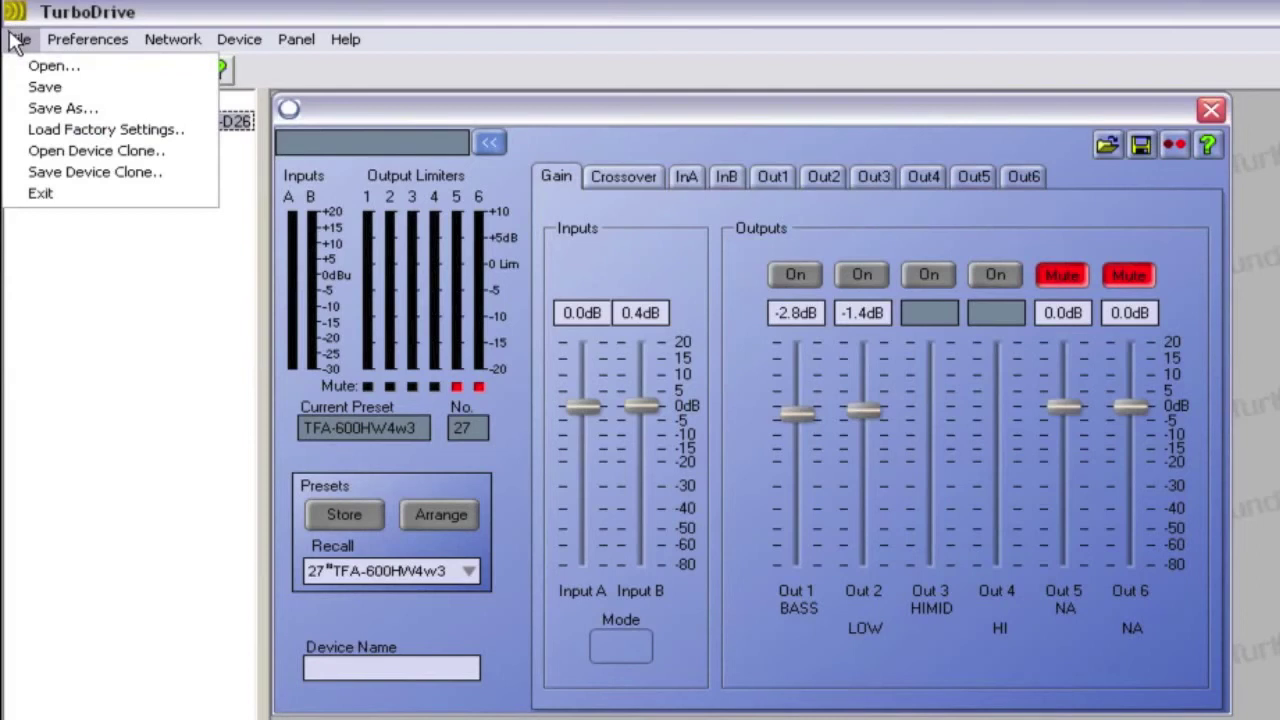
click(40, 107)
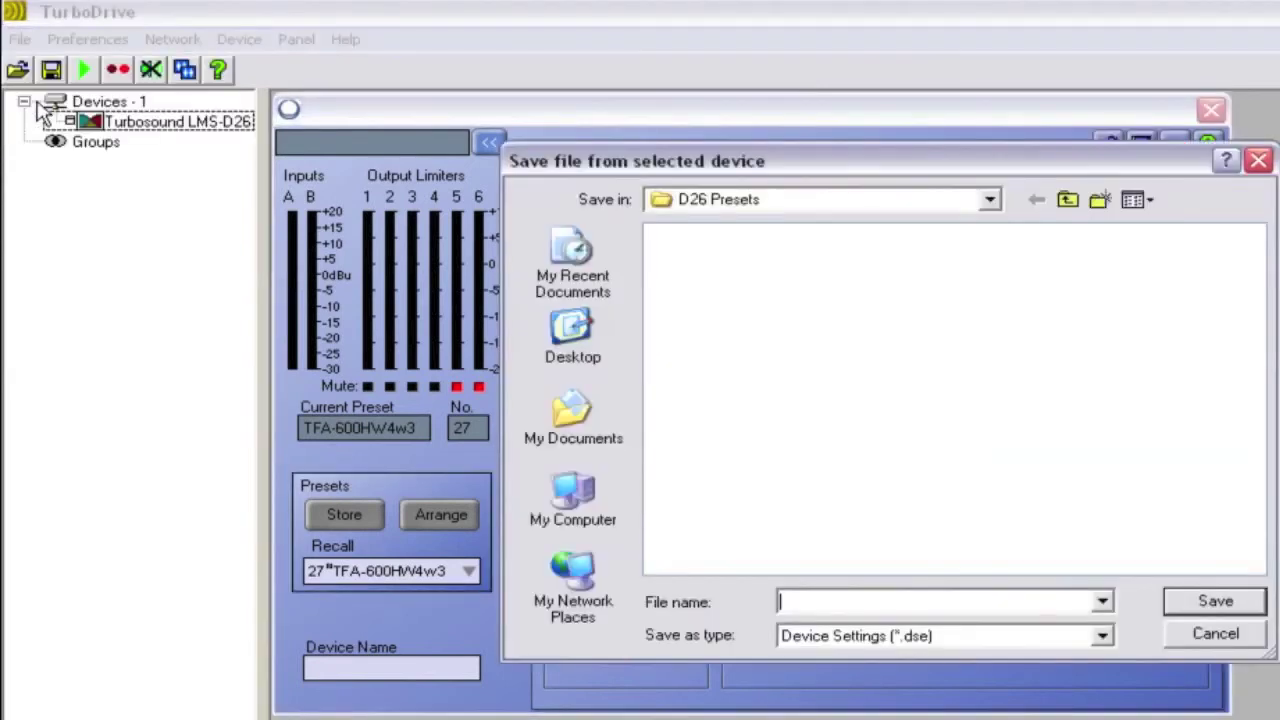
click(553, 354)
click(859, 599)
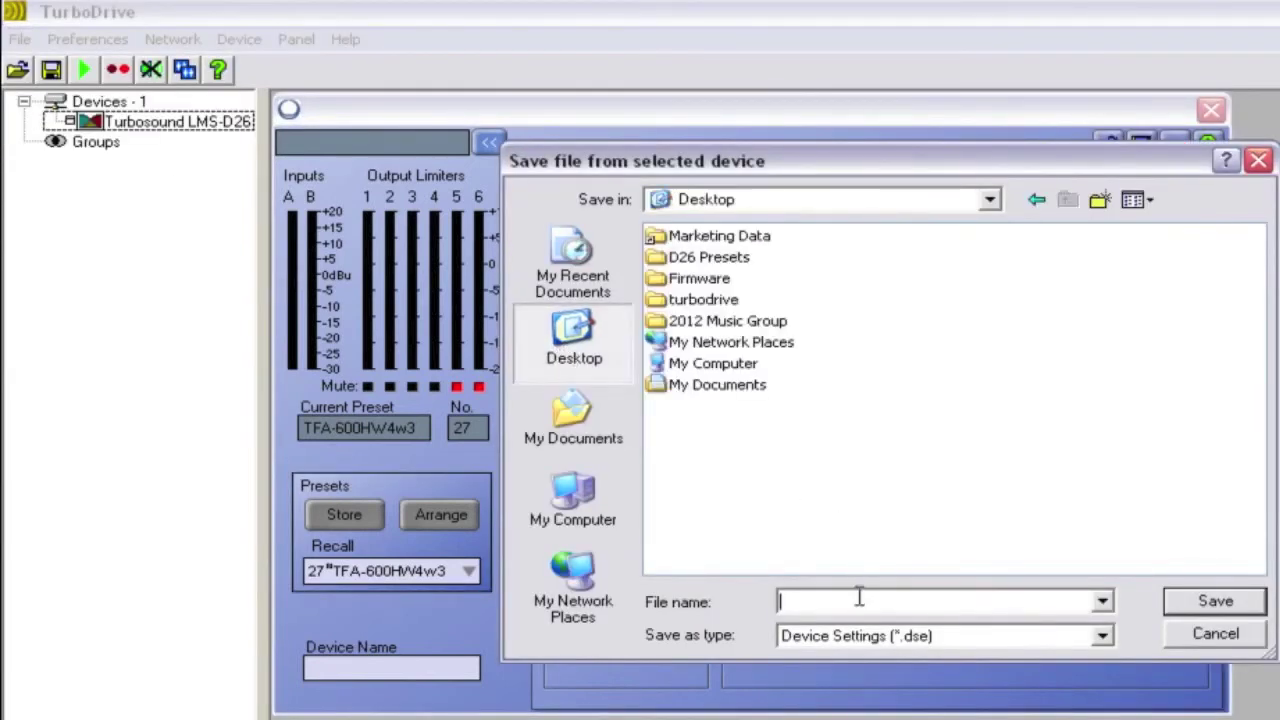
text(Example)
key(Return)
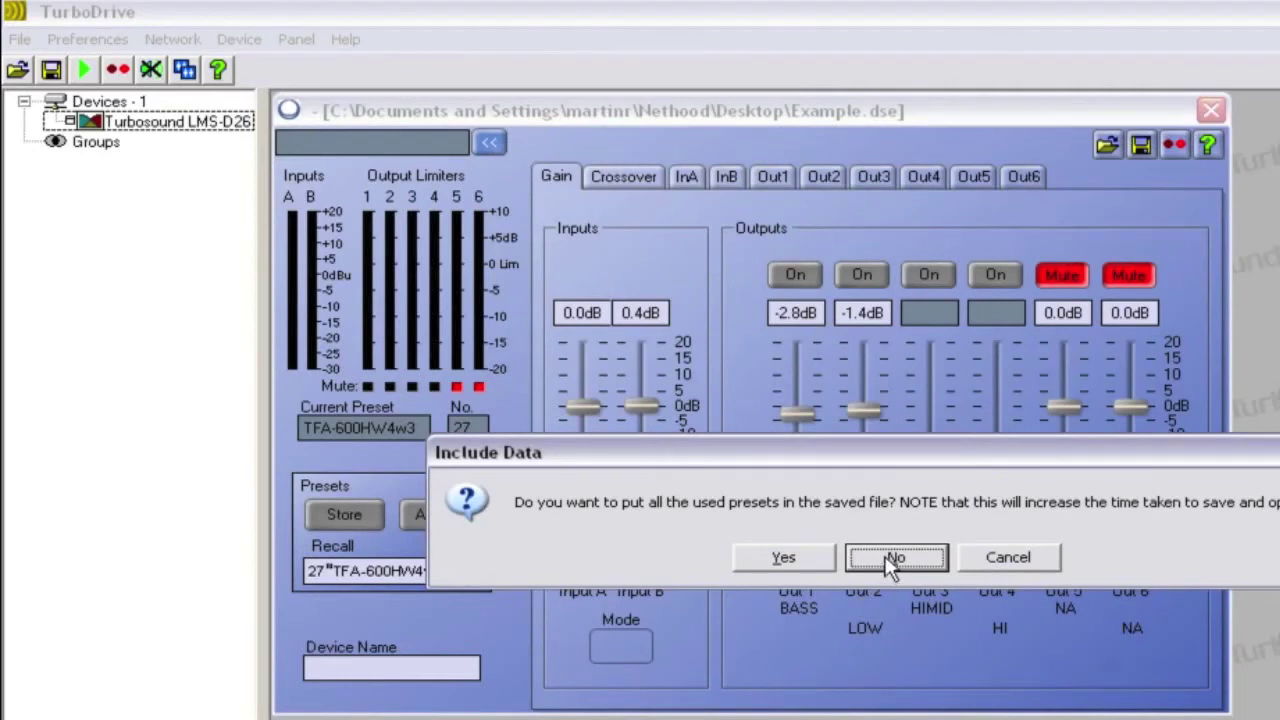
click(893, 562)
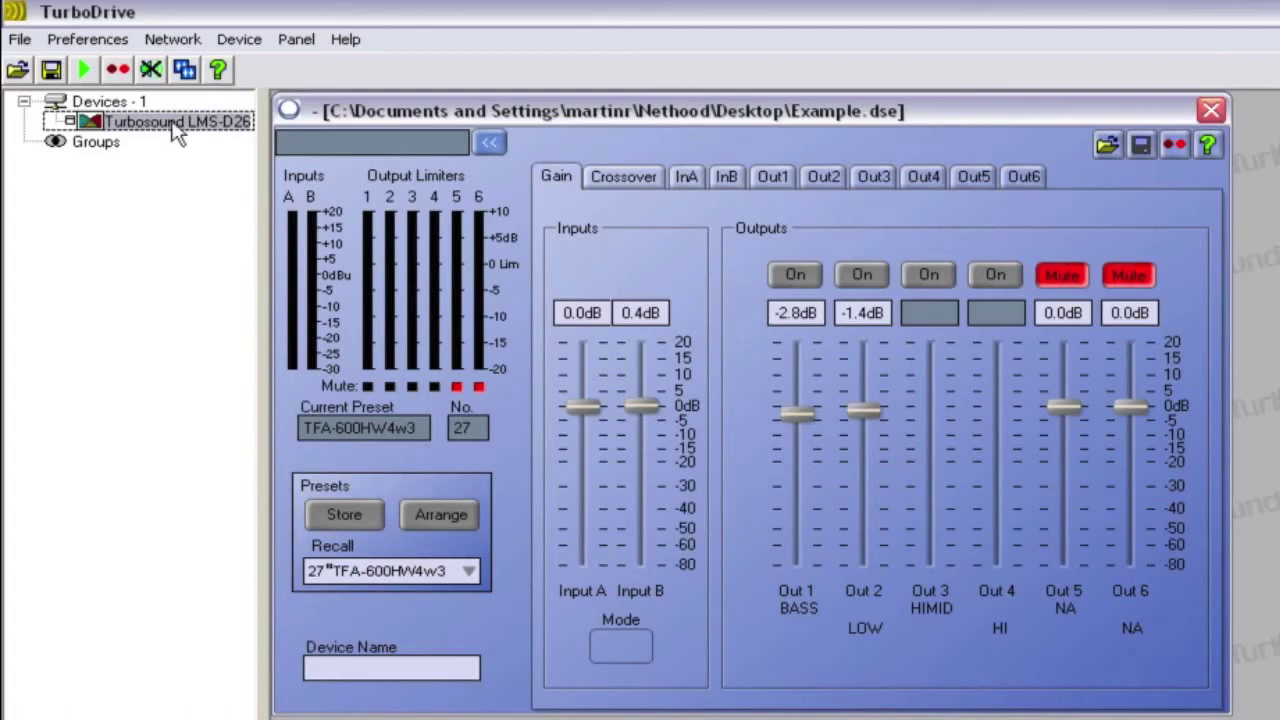
Load the Example.dse settings file from the Desktop into the LMS-D26, overwriting the device's settings.
click(12, 42)
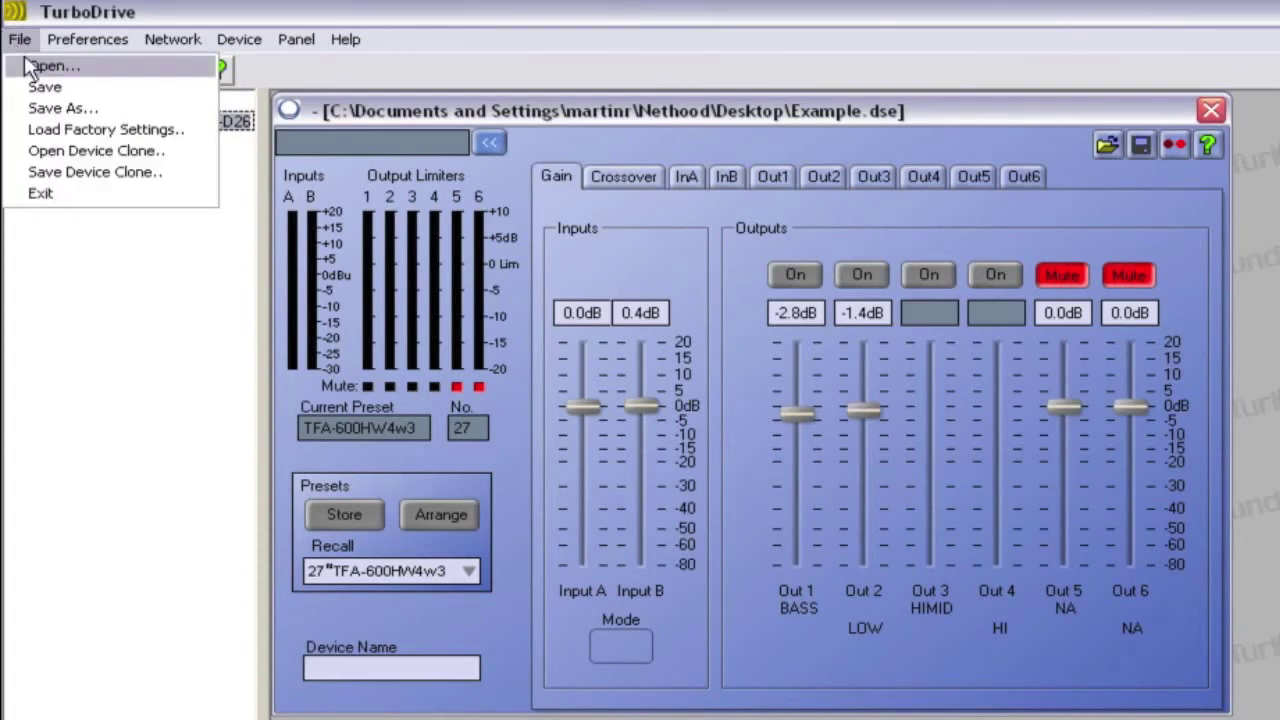
click(32, 65)
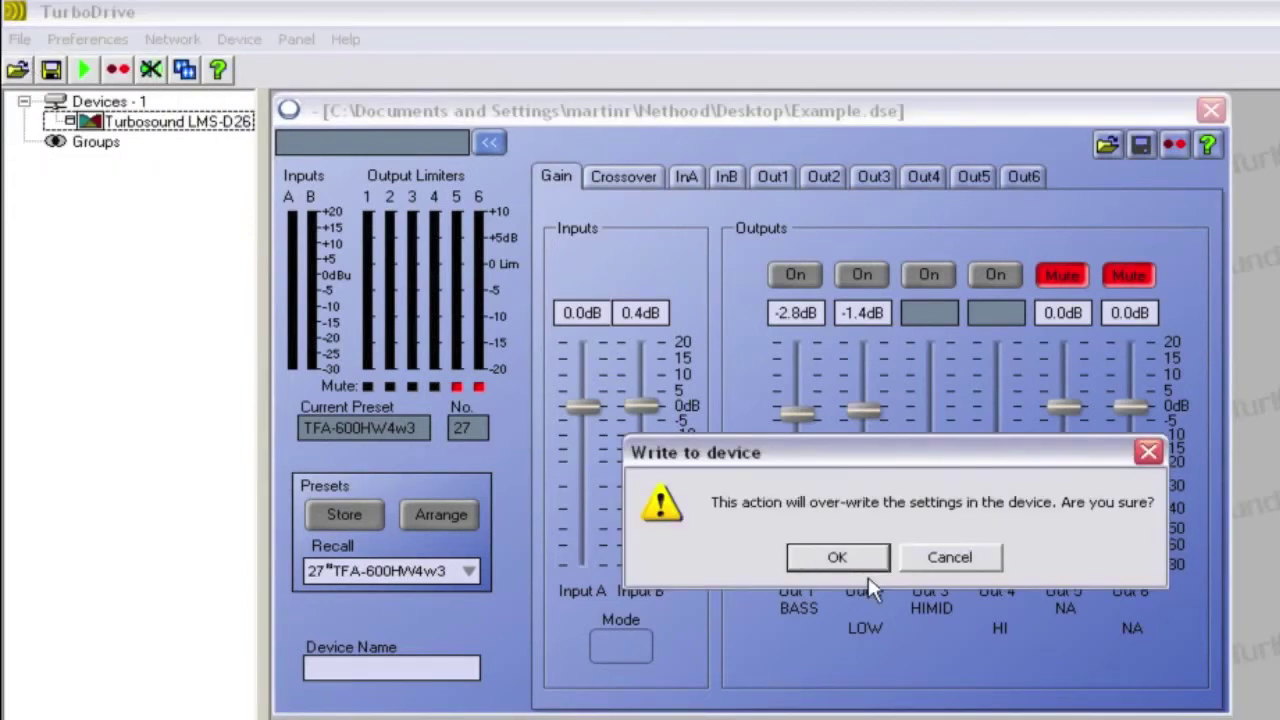
click(838, 557)
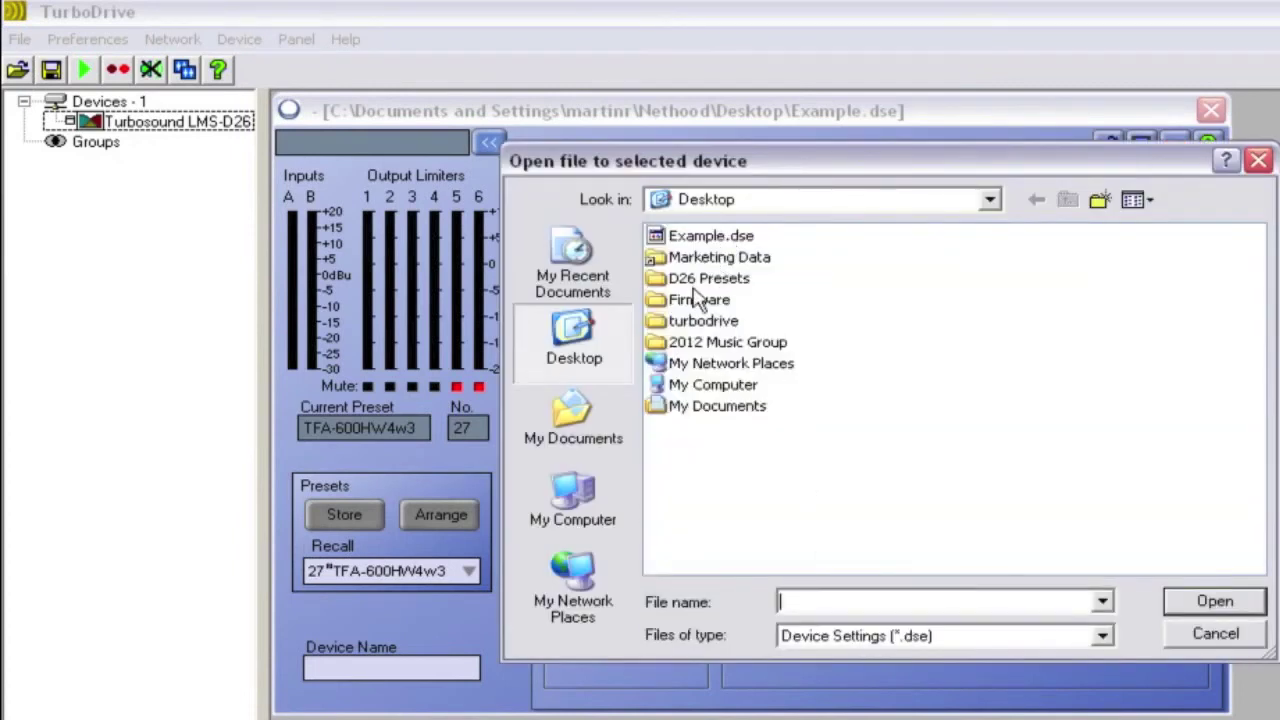
click(708, 236)
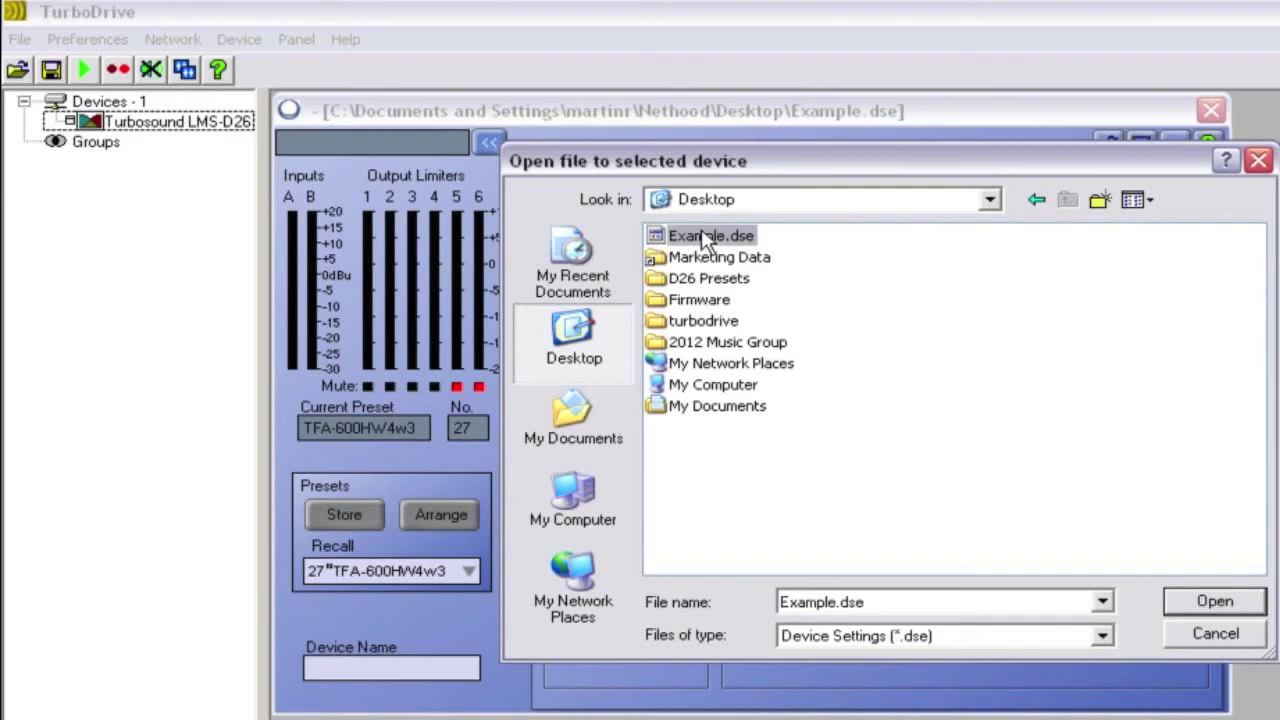
click(1207, 608)
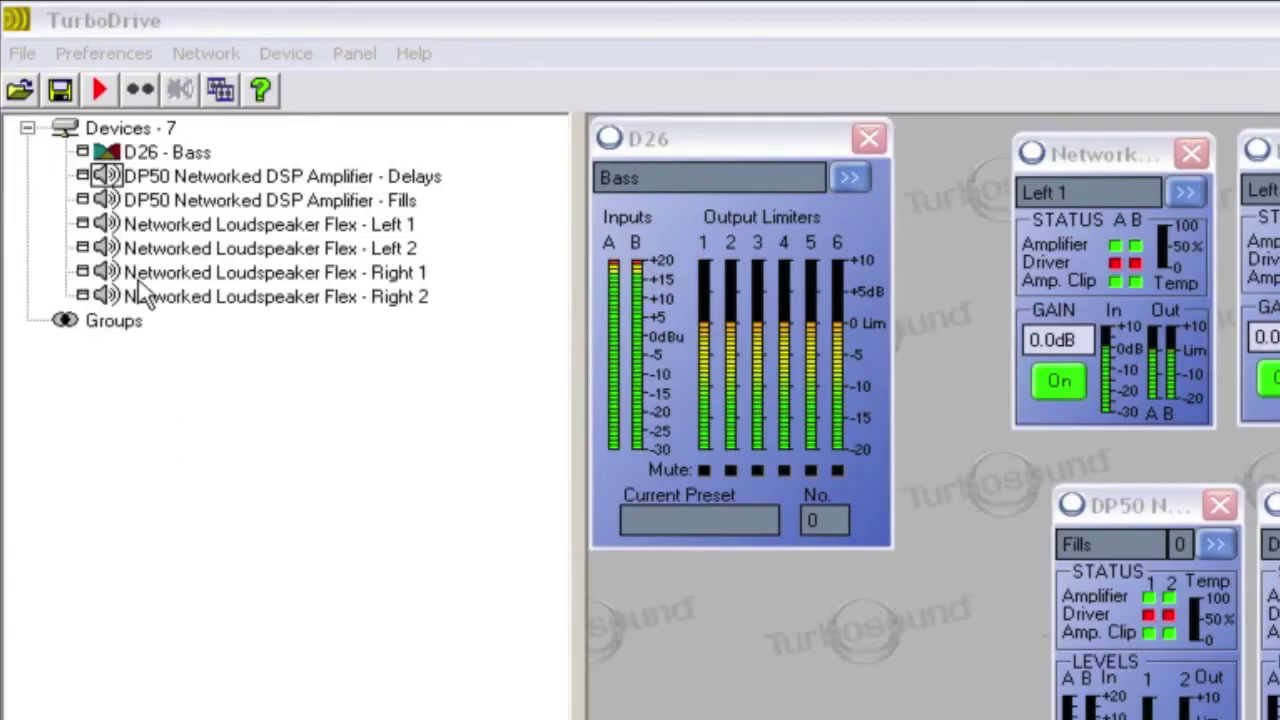
Create a group from the DP50 Networked DSP Amplifiers Delays and Fills.
click(158, 160)
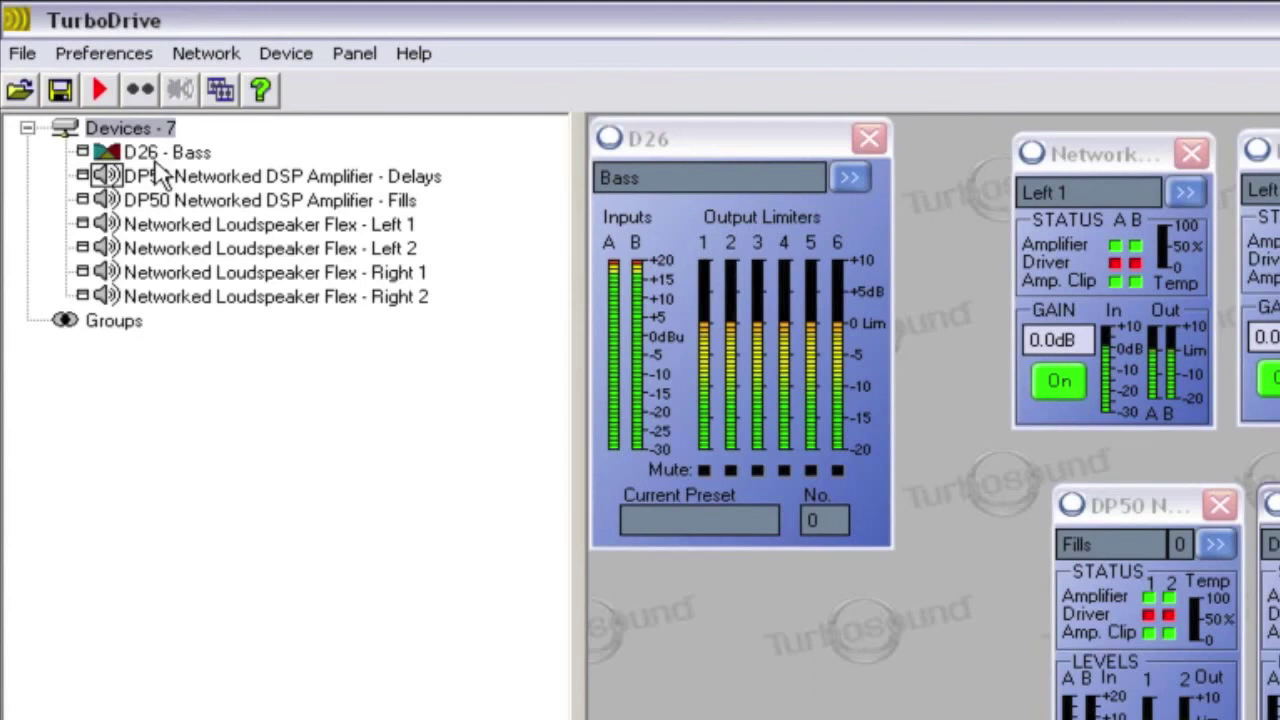
drag(156, 172, 118, 343)
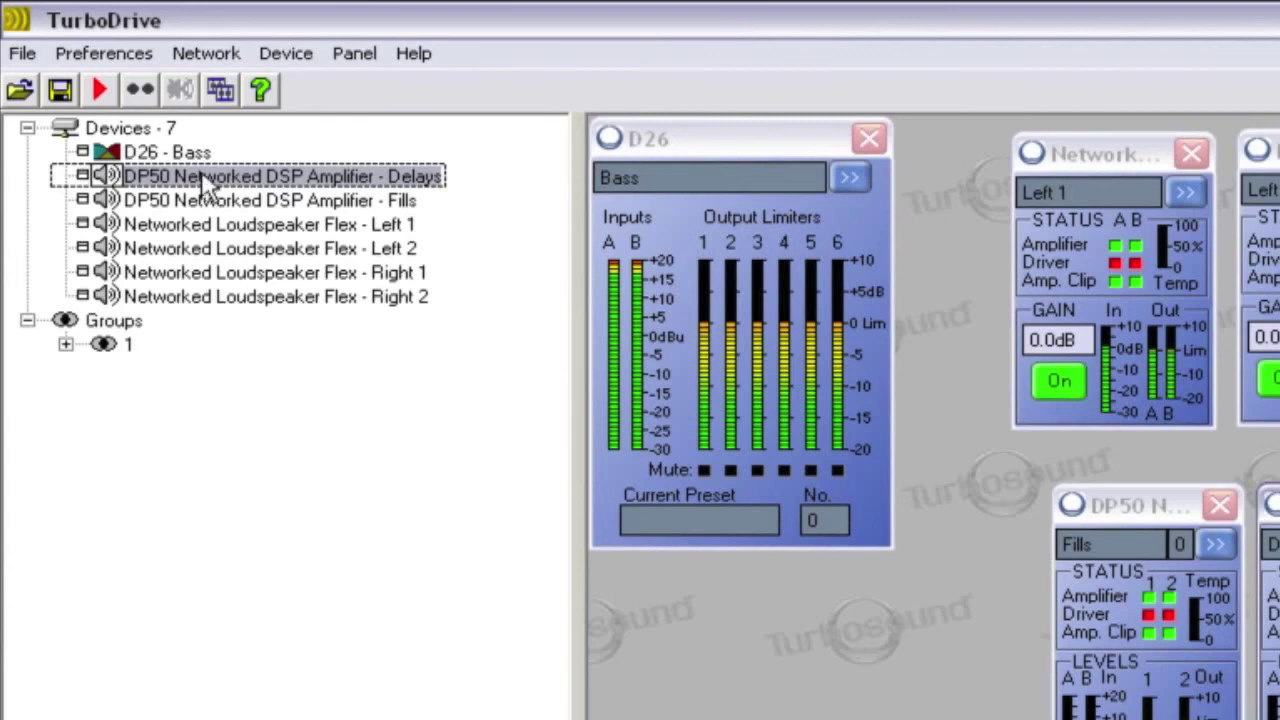
drag(203, 178, 145, 322)
click(197, 210)
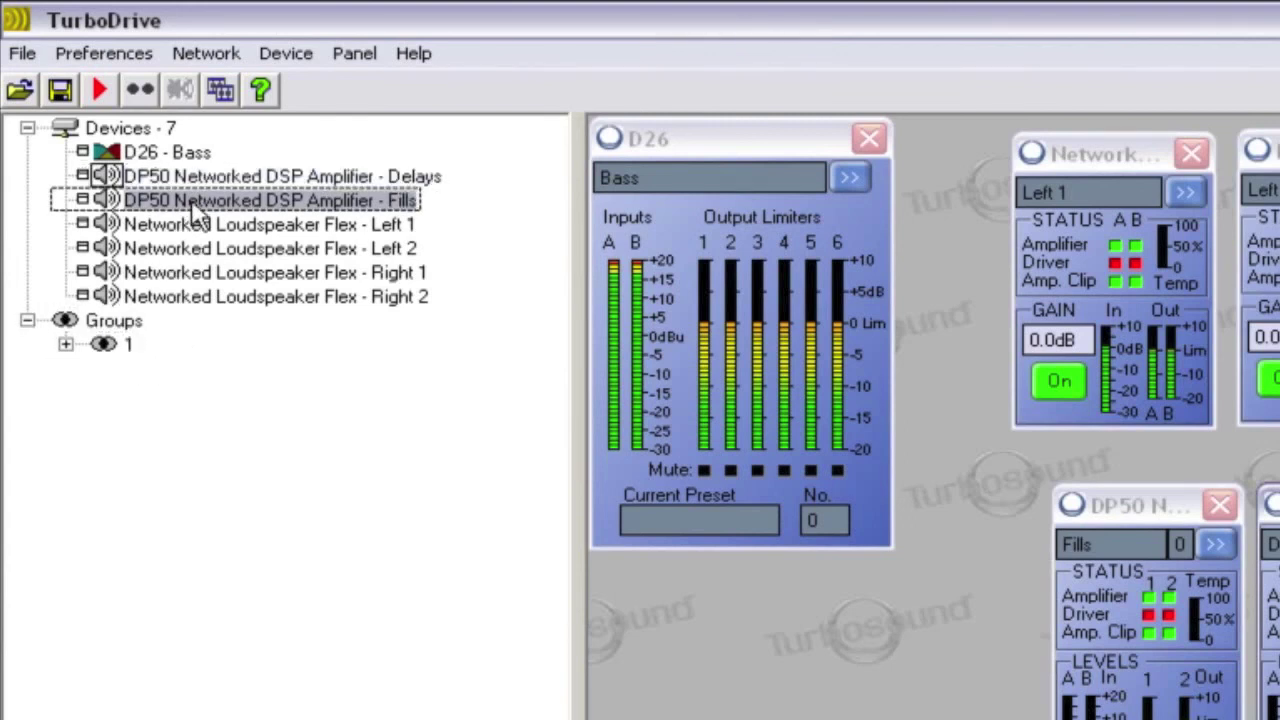
drag(197, 210, 126, 351)
Try to add Networked Loudspeaker Flex - Left 1 to the groups and look into group 1.
click(200, 228)
drag(170, 235, 134, 372)
click(65, 344)
click(65, 344)
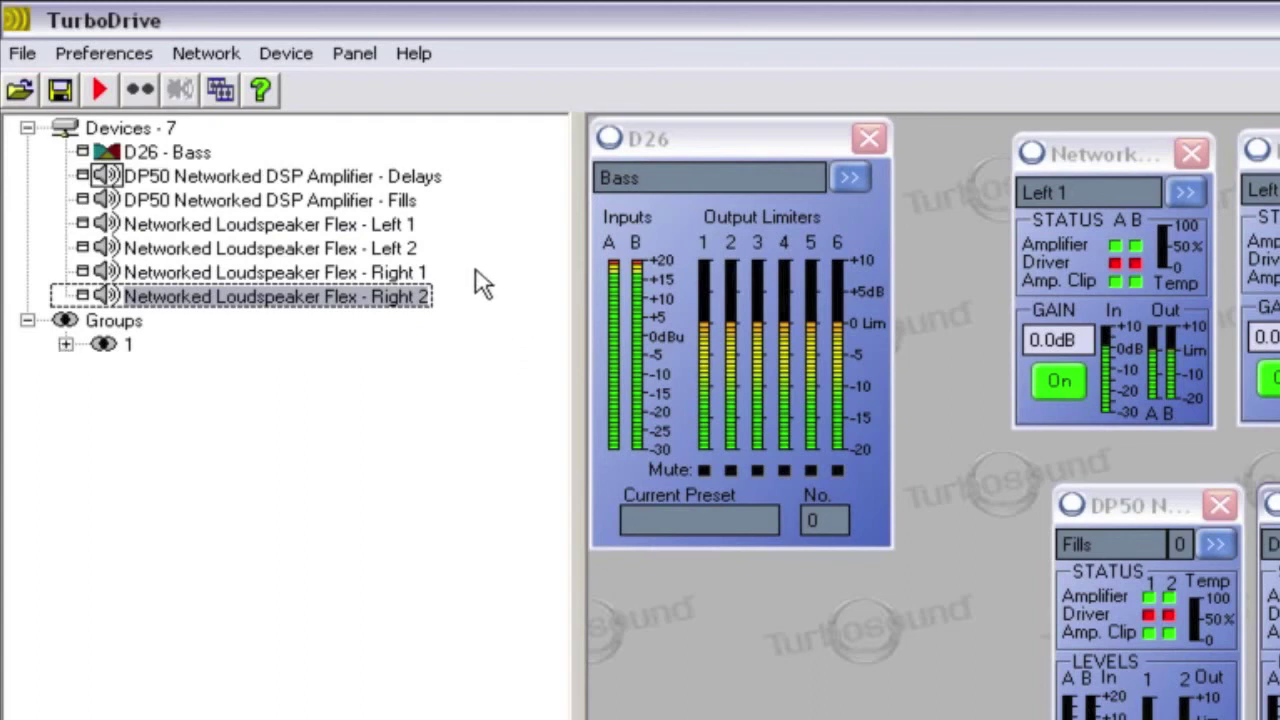
click(172, 152)
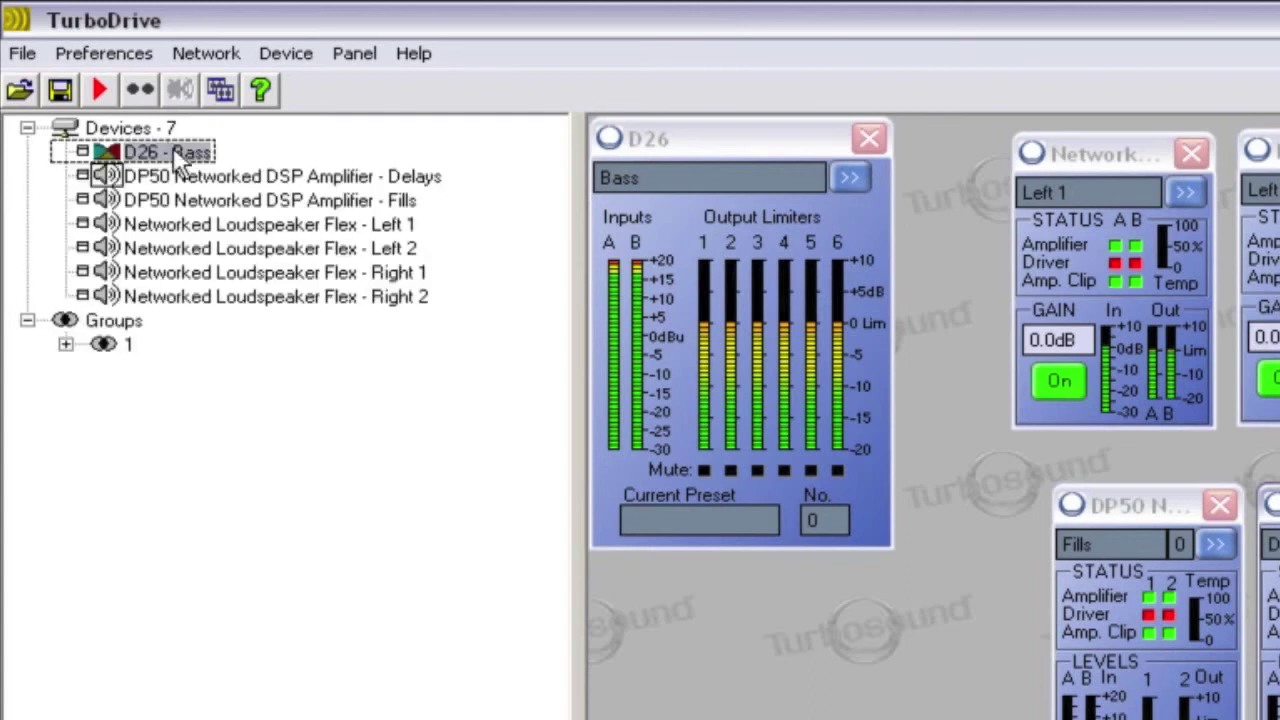
Create one group from Networked Loudspeaker Flex Left 1 and Left 2, and another from Right 1 and Right 2.
click(253, 224)
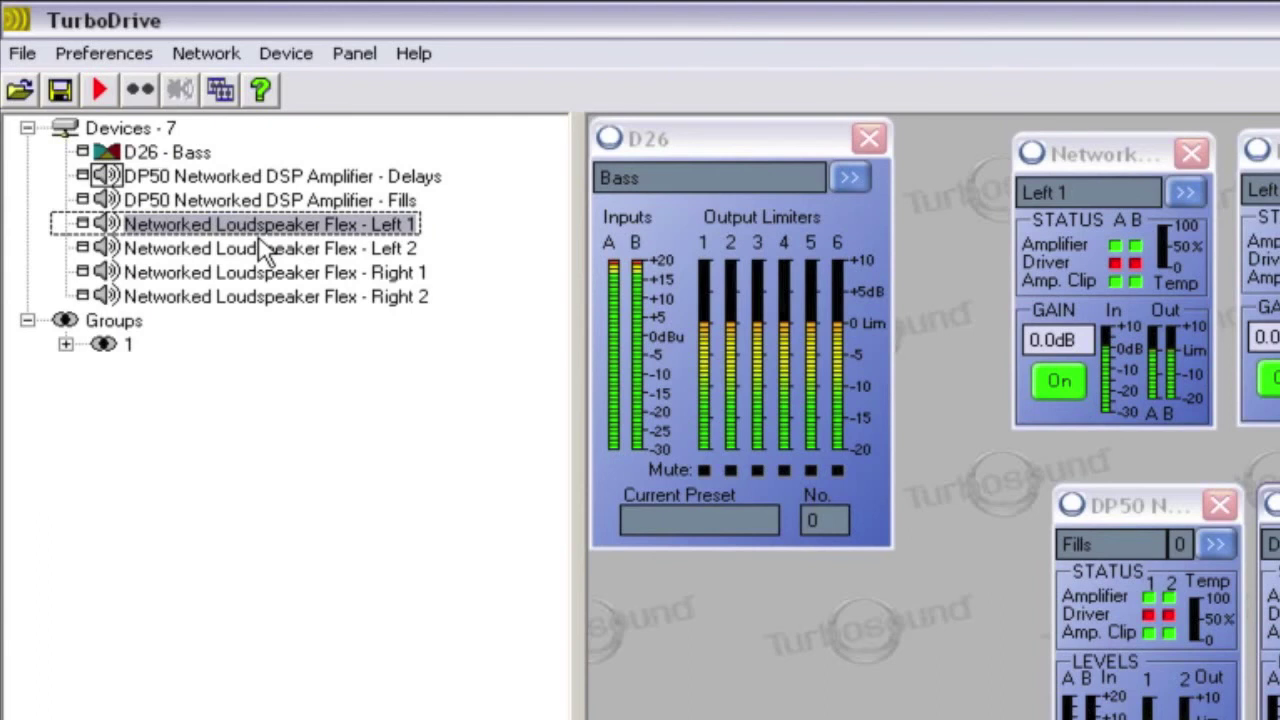
shift+click(262, 248)
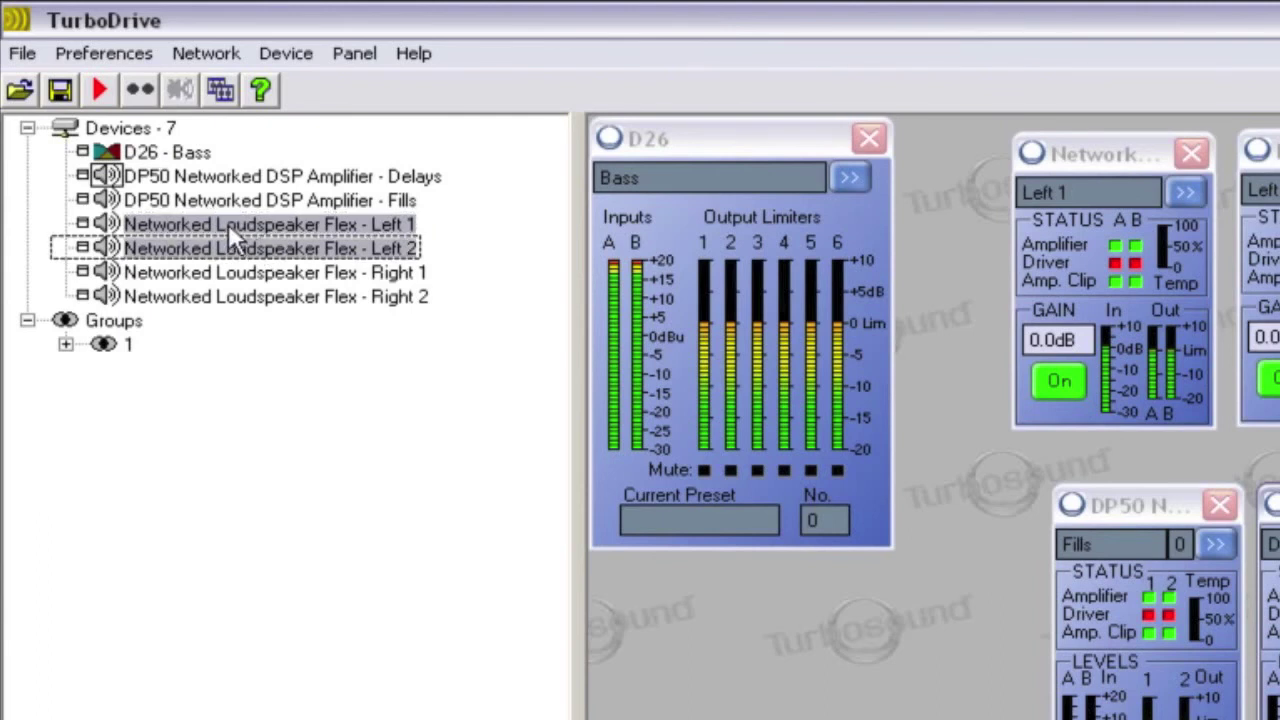
drag(228, 224, 137, 340)
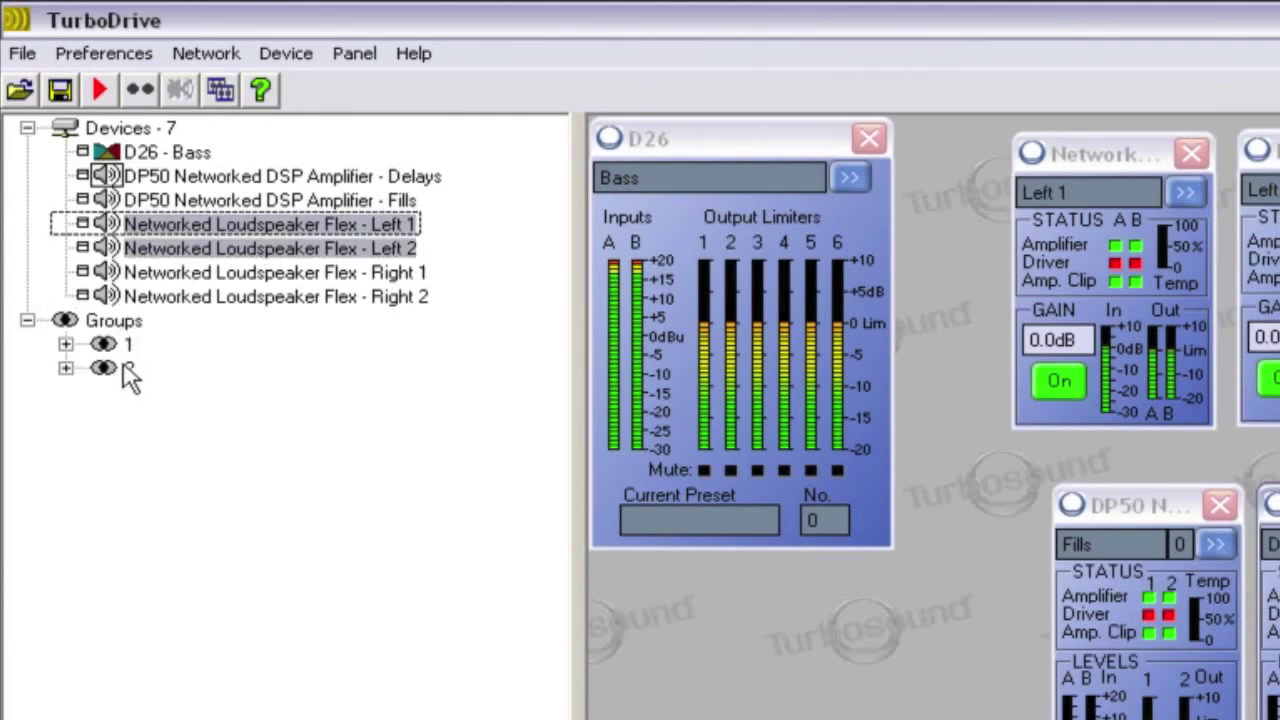
click(229, 273)
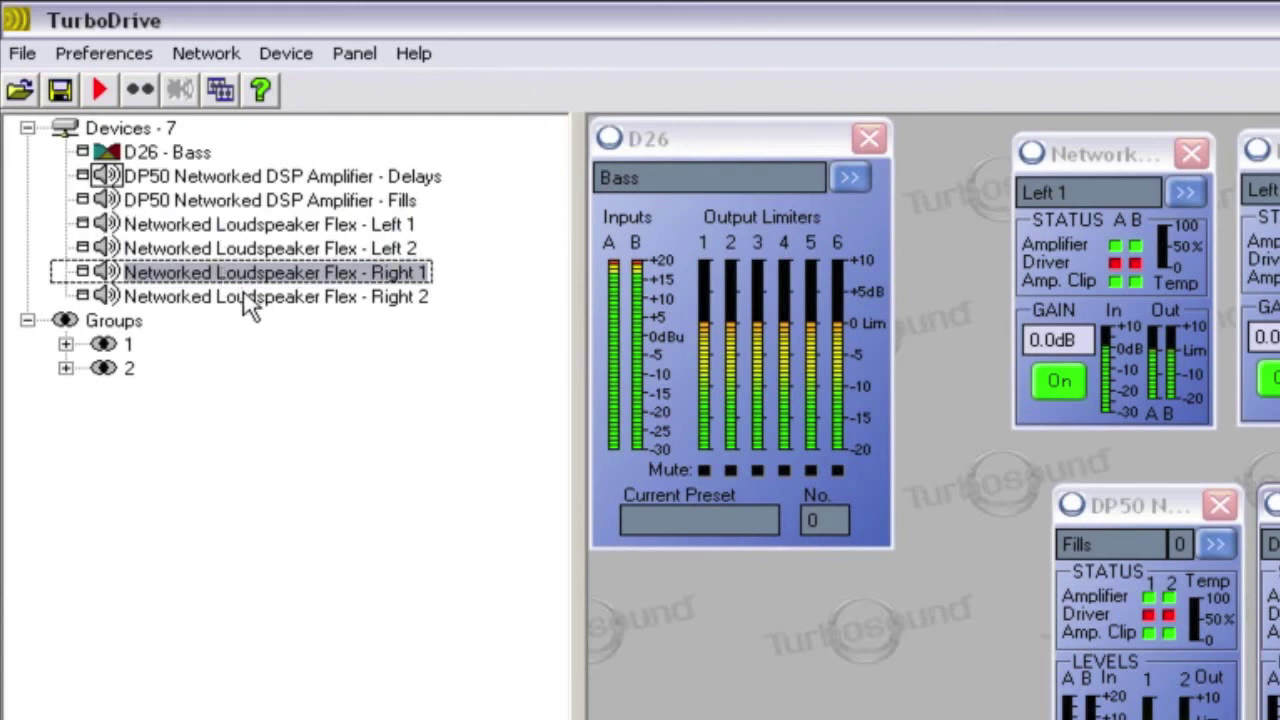
shift+click(250, 297)
drag(250, 282, 129, 349)
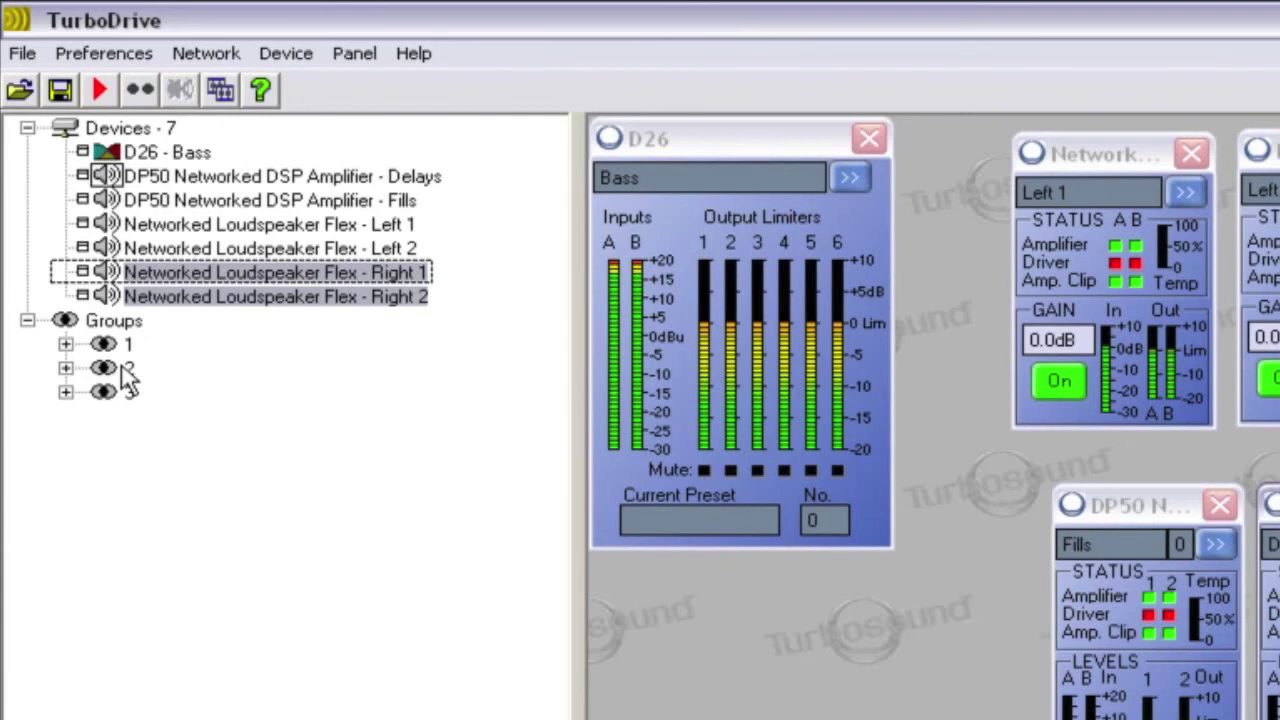
Rename group 2 as Flex Left.
right_click(122, 367)
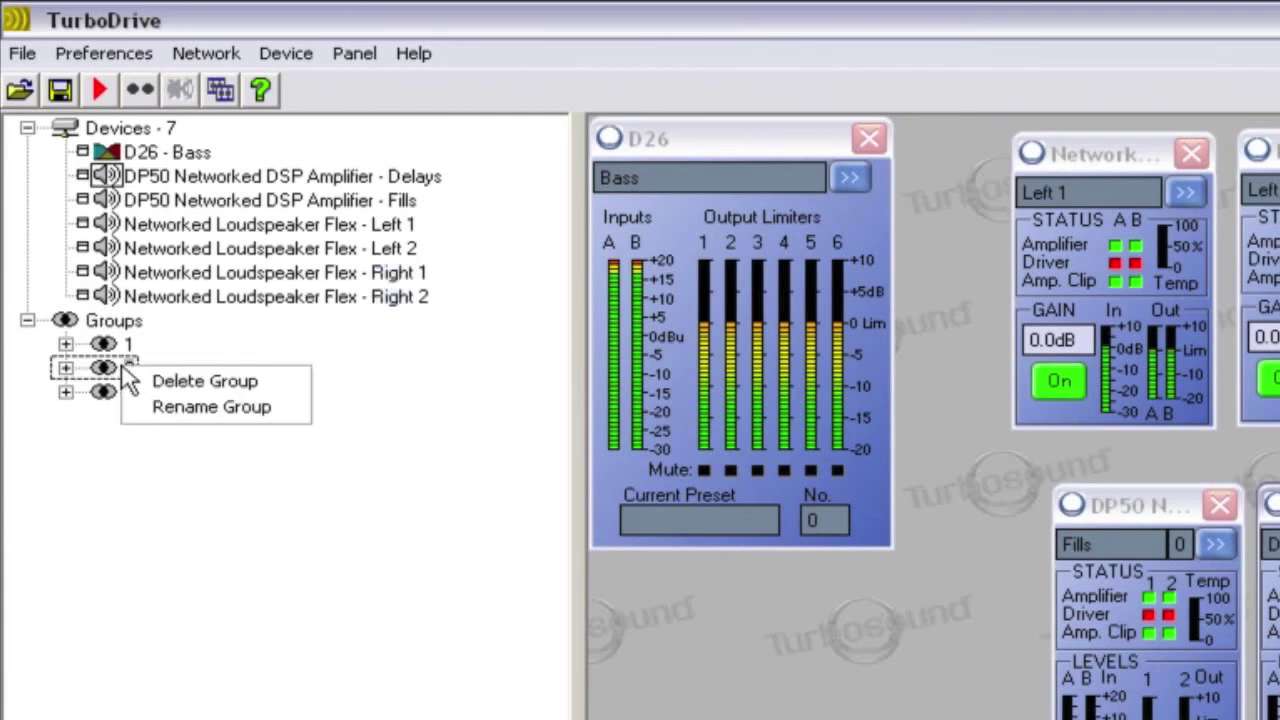
click(163, 407)
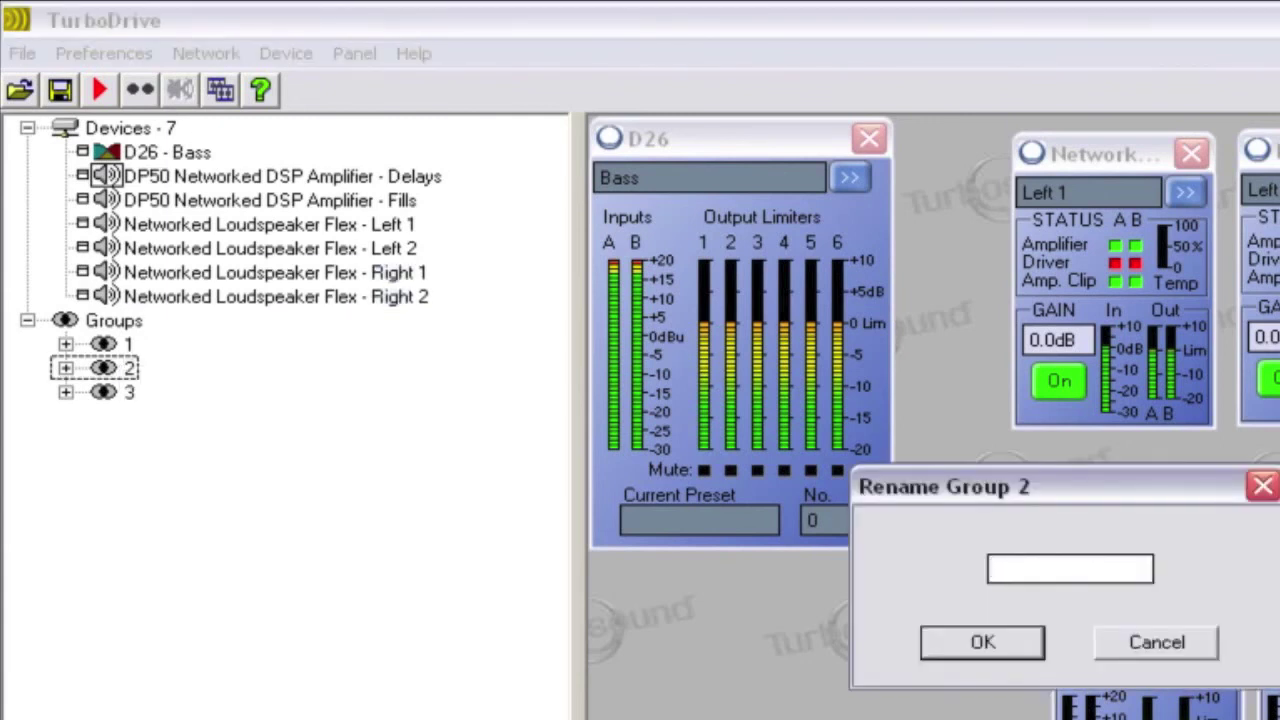
text(Flex Left)
click(930, 645)
Rename group 3 as Flex Right.
click(126, 392)
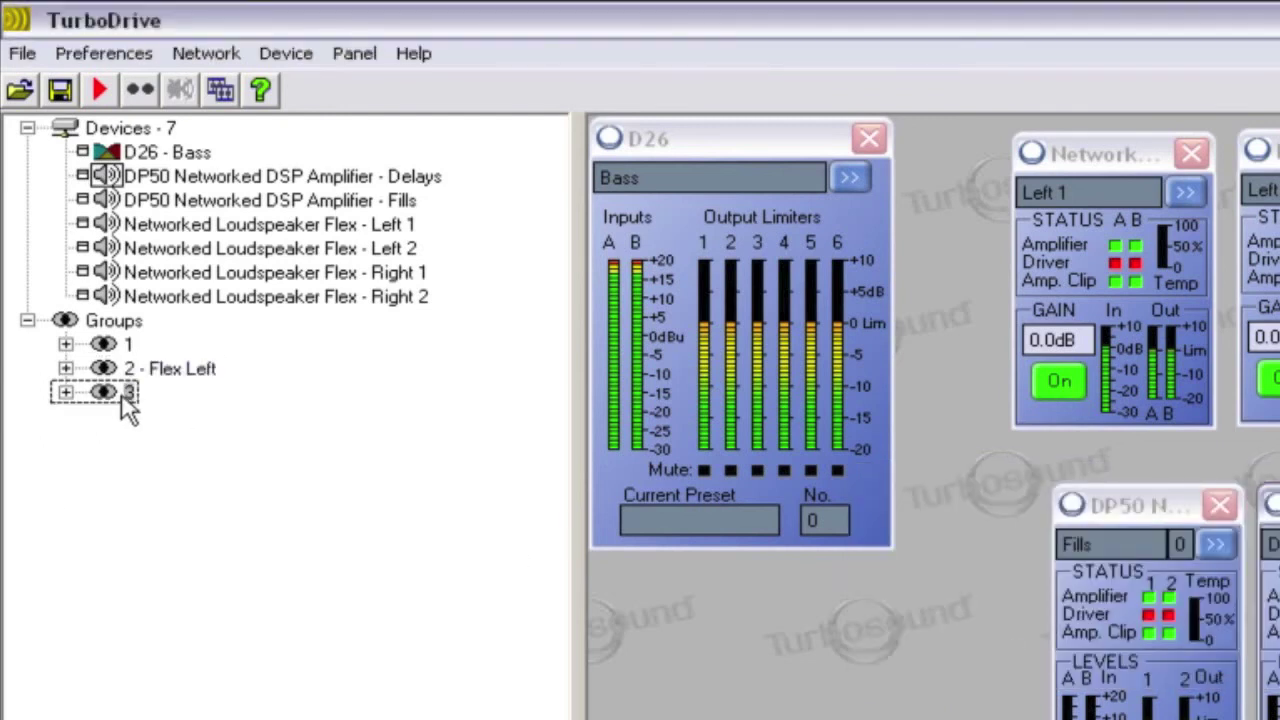
right_click(124, 400)
click(150, 436)
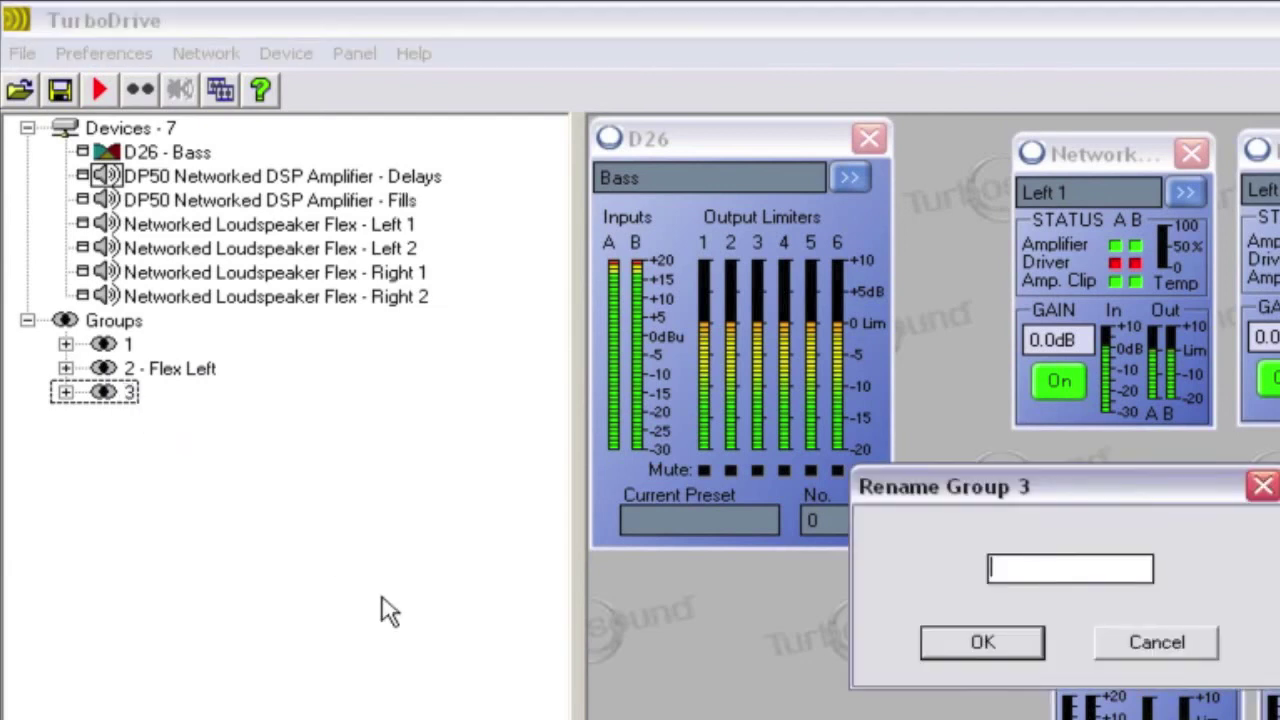
text(Flex Right)
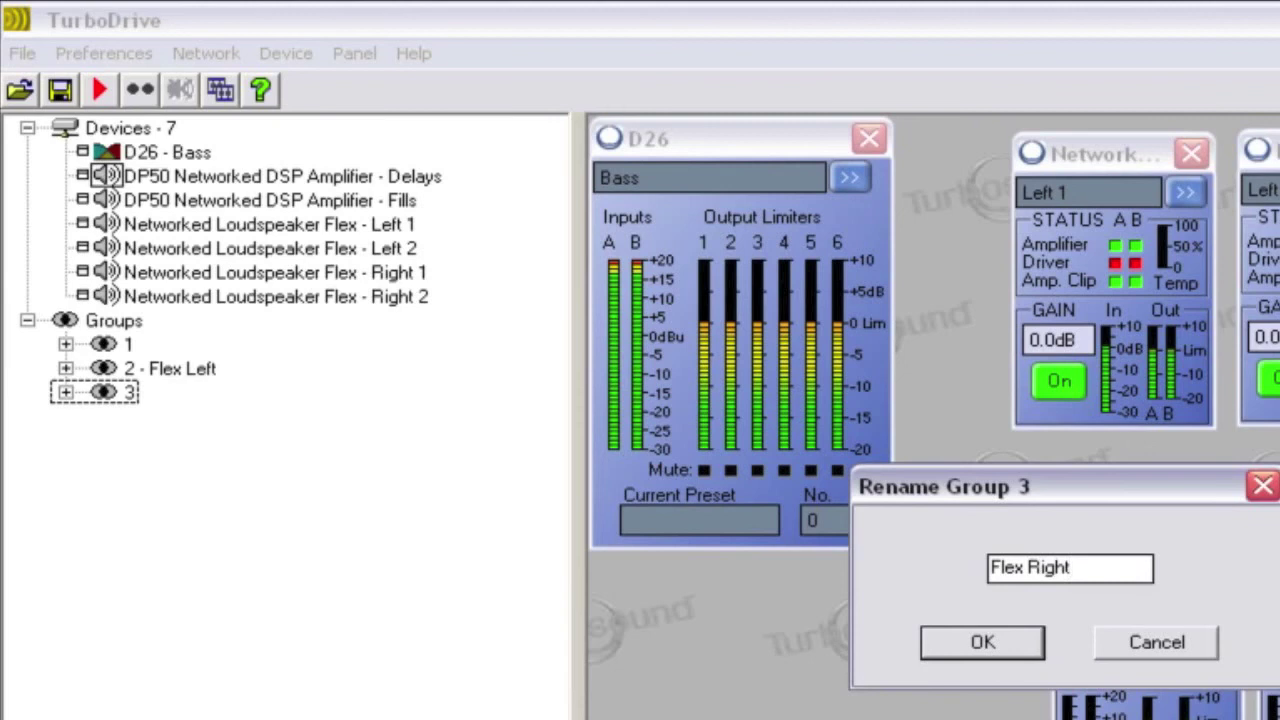
click(1004, 652)
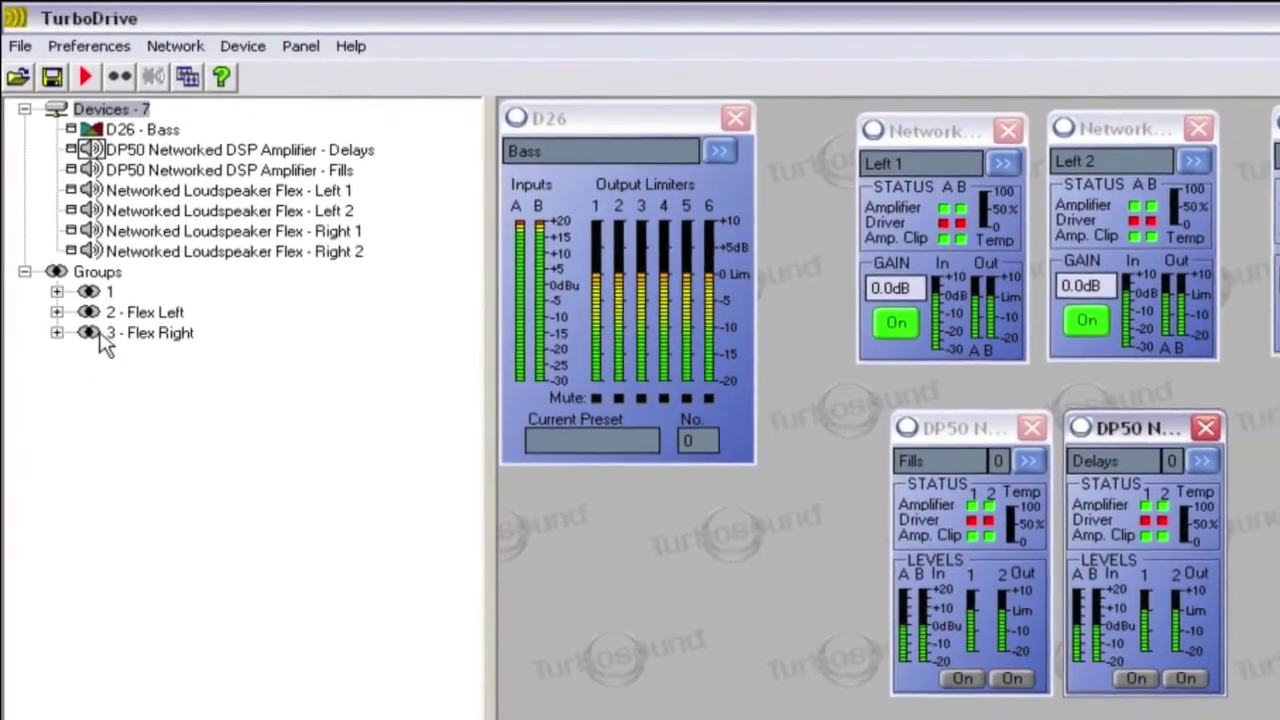
Examine the input and output gain faders in group 1's control window, and close it.
click(106, 302)
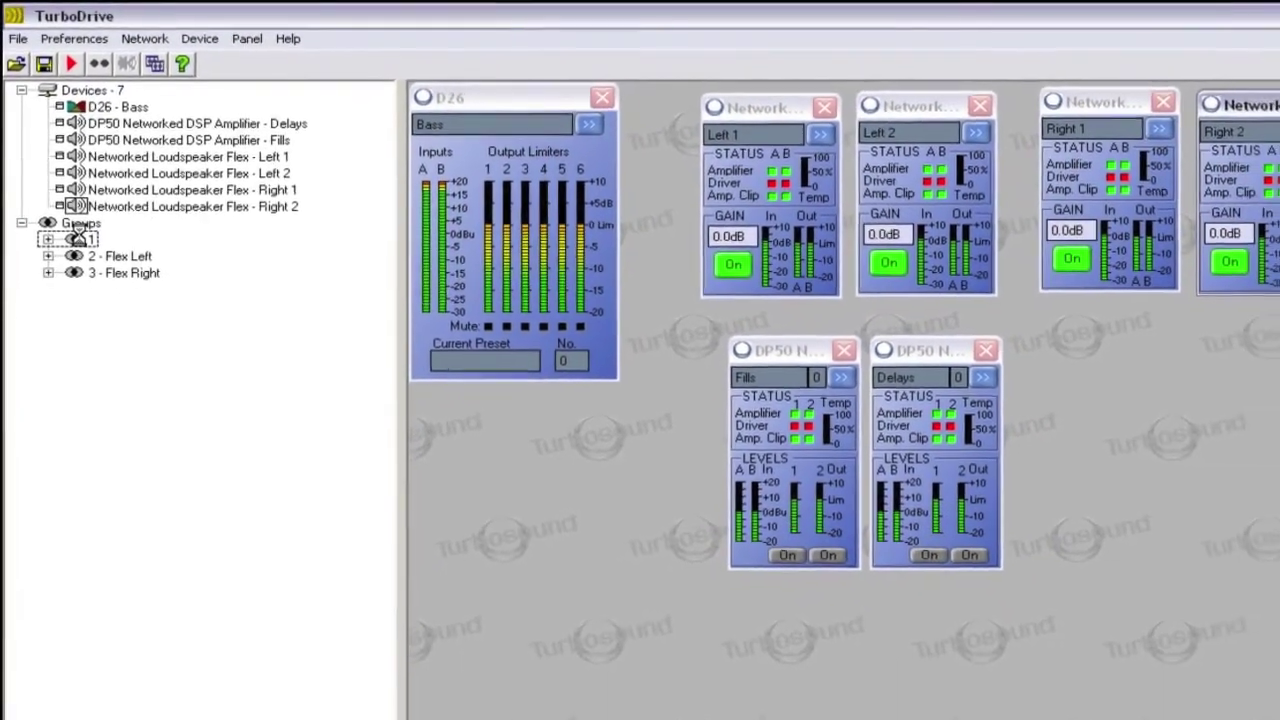
double_click(90, 262)
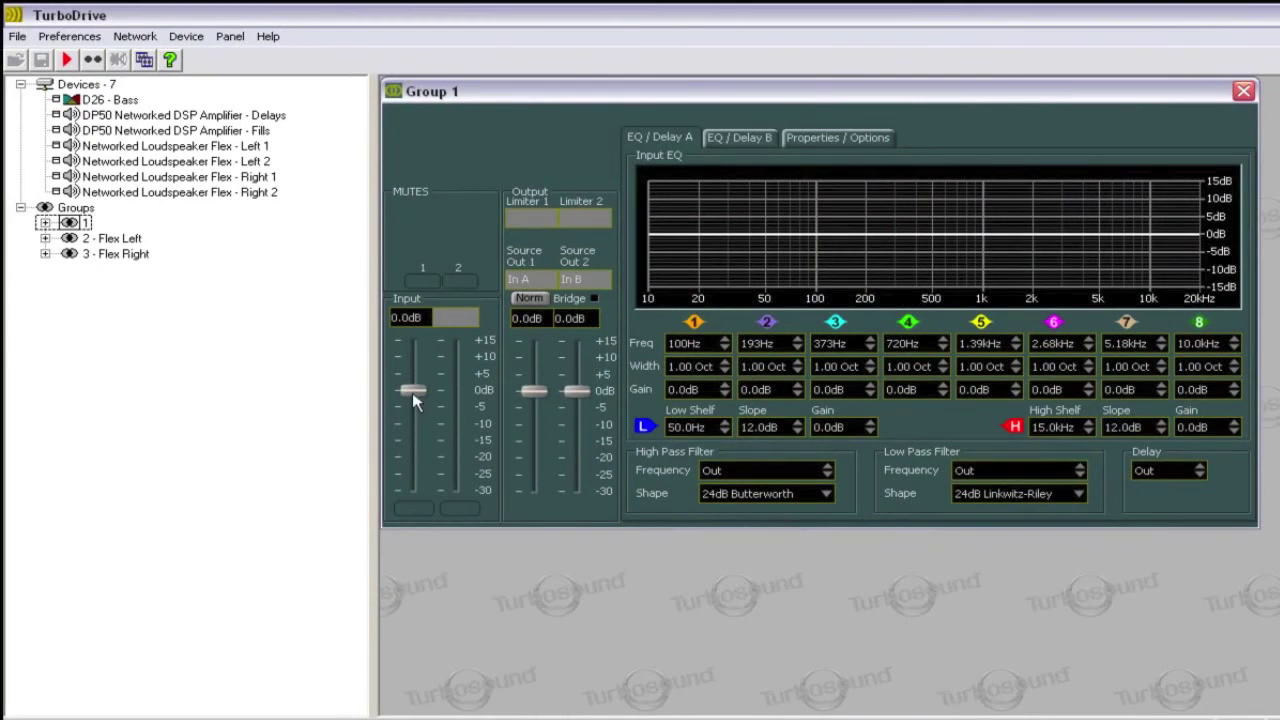
mouse_move(412, 392)
mouse_down()
mouse_move(412, 423)
mouse_move(412, 356)
mouse_move(412, 392)
mouse_up()
drag(576, 393, 575, 394)
click(1243, 91)
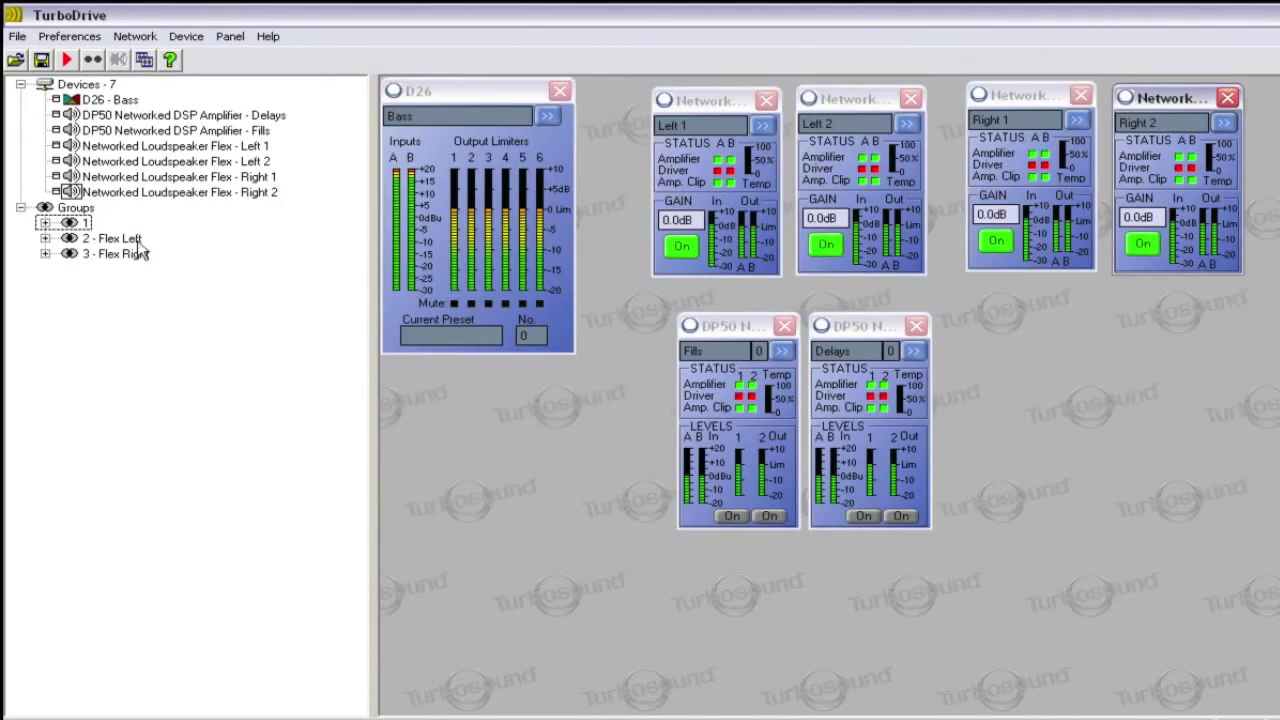
In the Flex Left group's cabinet EQ, shift band 3 to 352 Hz at -6.3 dB and band 6 to 1.85 kHz at 5.5 dB.
click(85, 238)
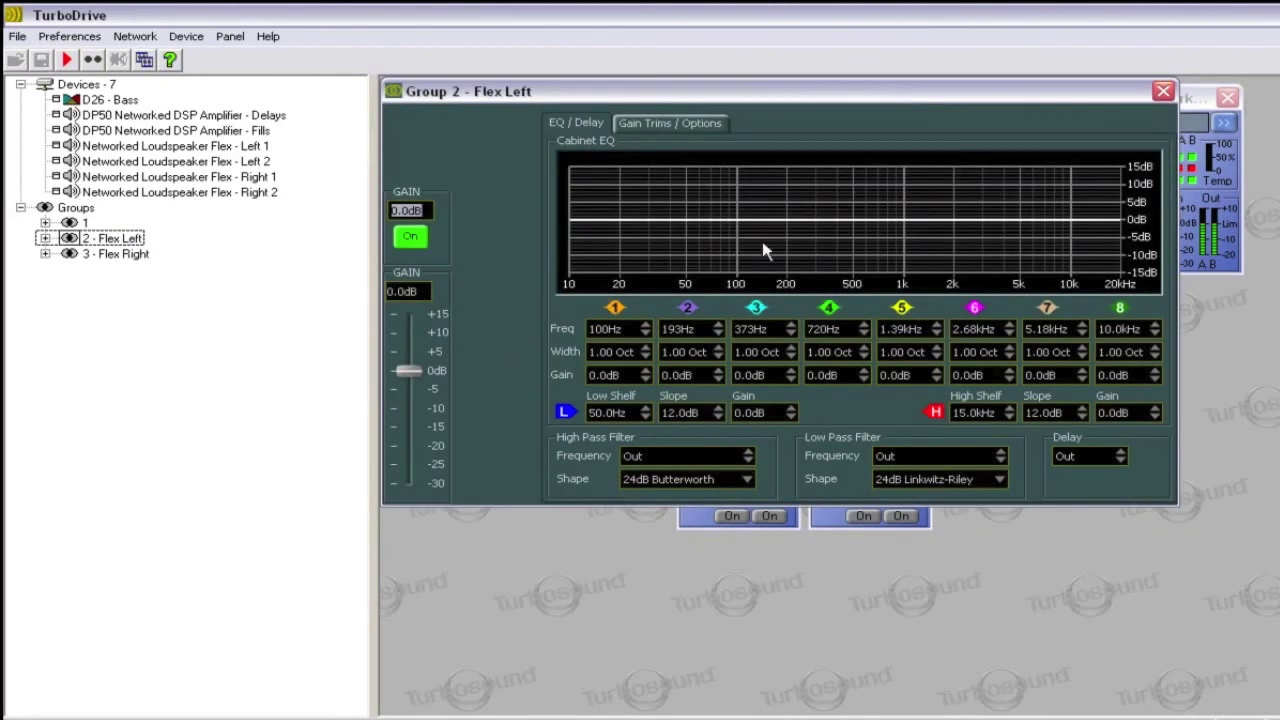
click(822, 230)
mouse_move(830, 225)
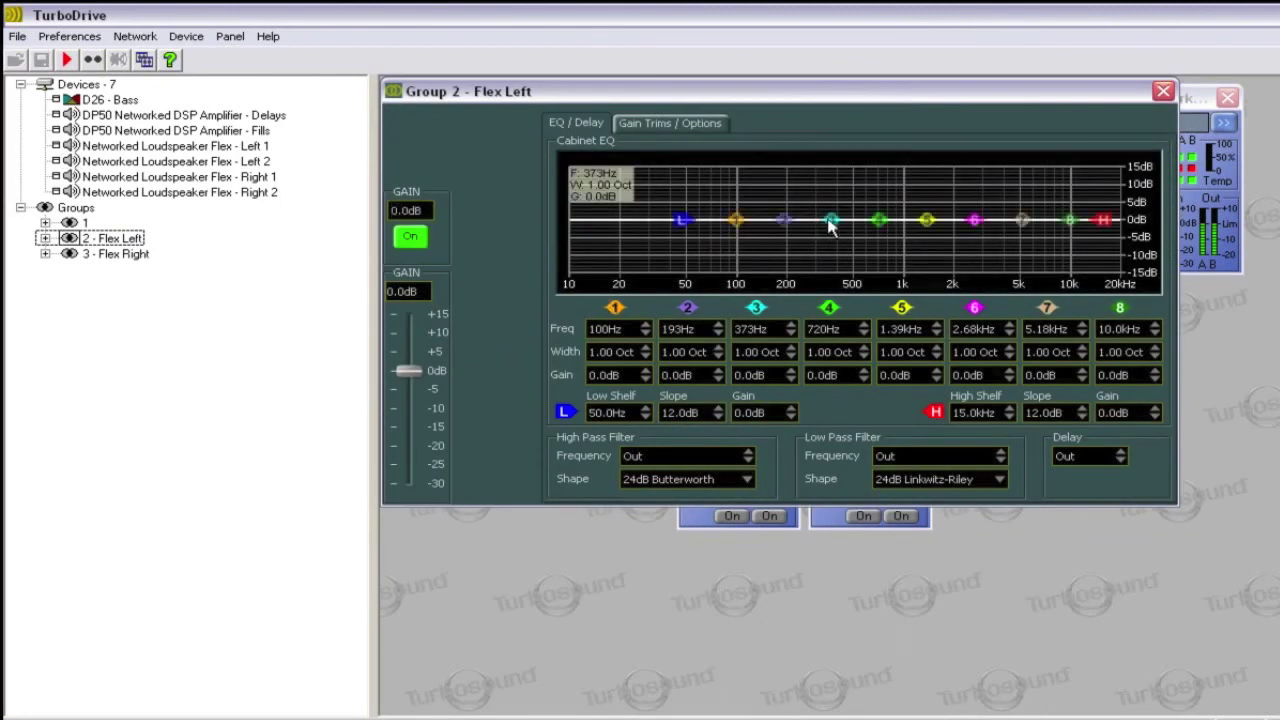
mouse_move(830, 225)
mouse_down()
mouse_move(831, 257)
mouse_move(827, 243)
mouse_up()
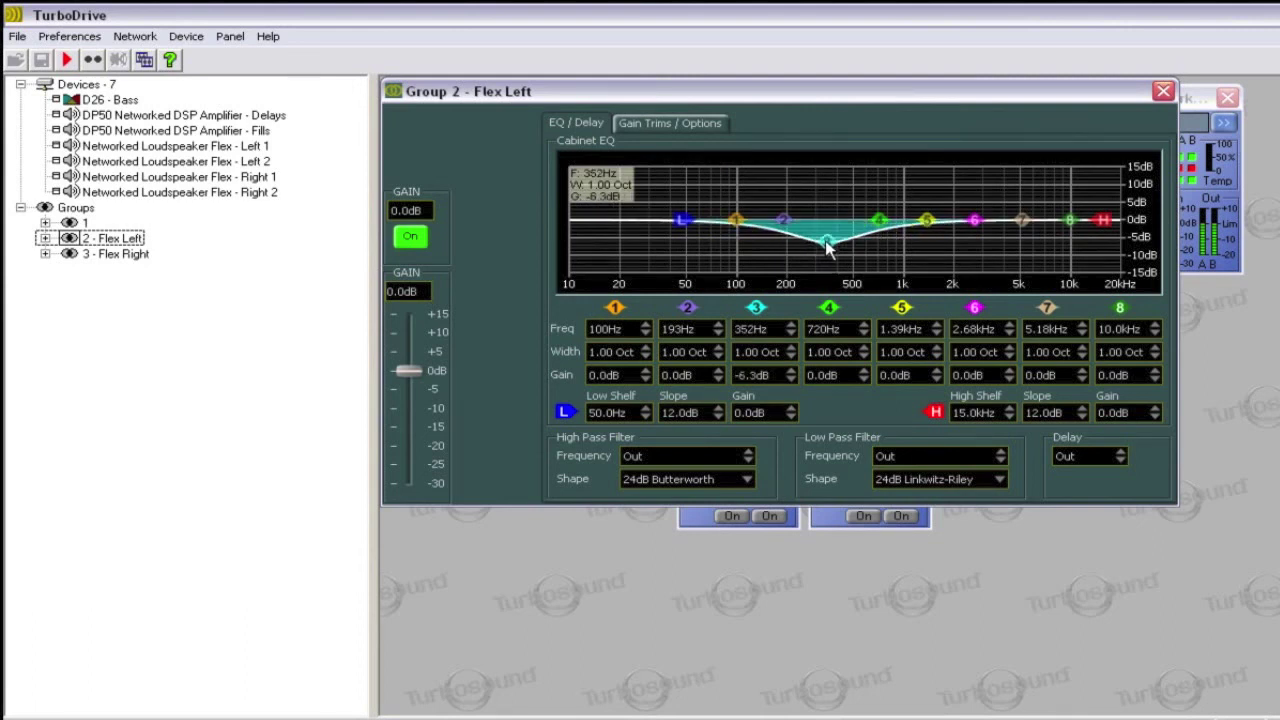
drag(975, 220, 955, 205)
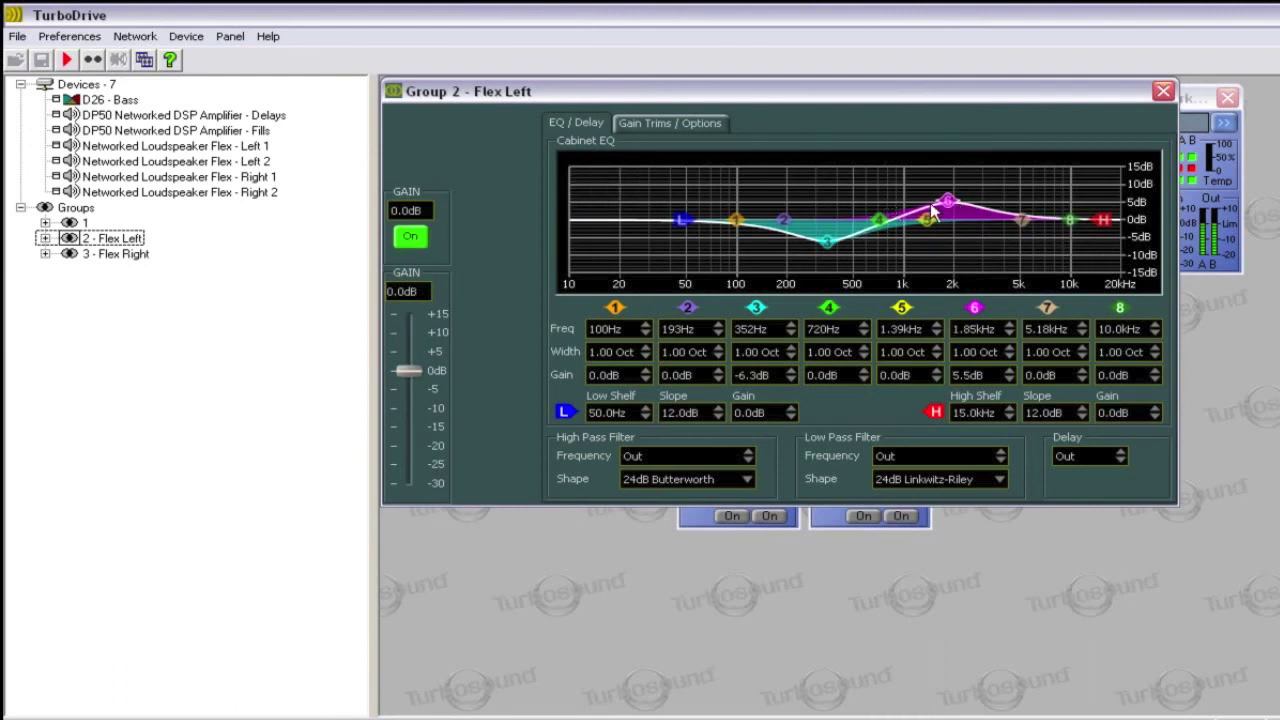
Copy the cabinet EQ settings from the Flex Left group and paste them into the Flex Right group's cabinet EQ.
right_click(893, 201)
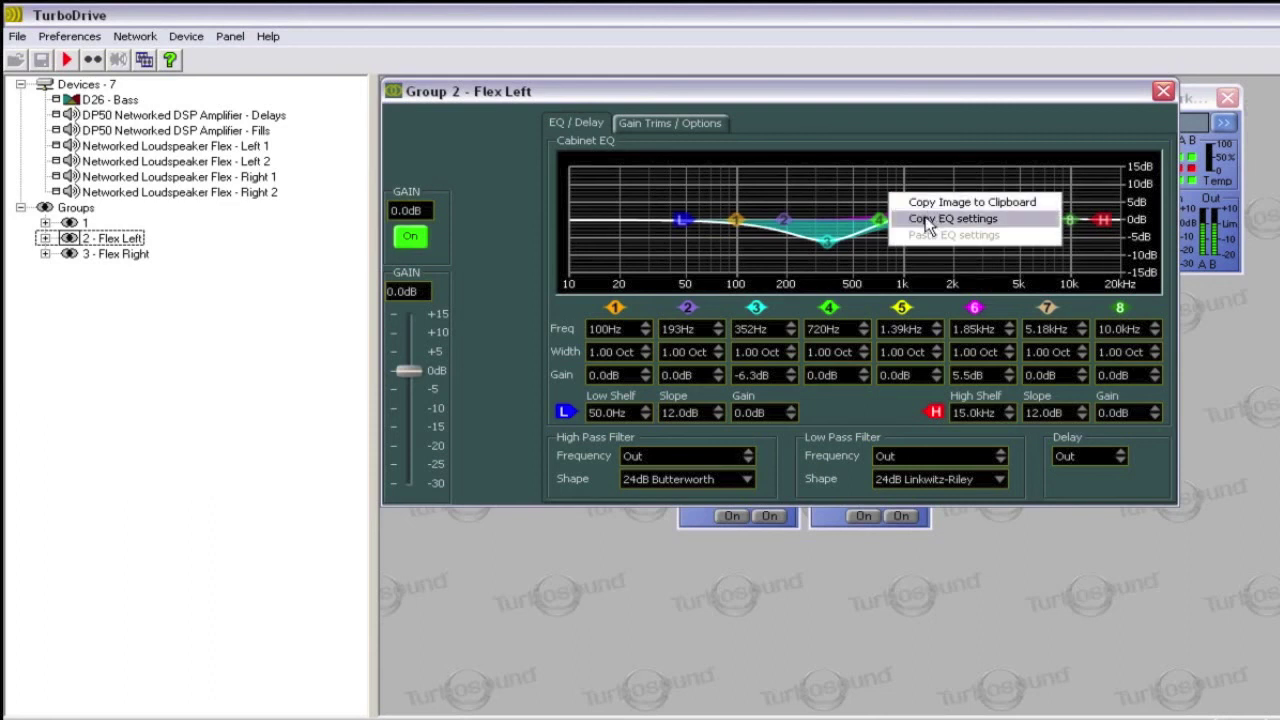
click(926, 219)
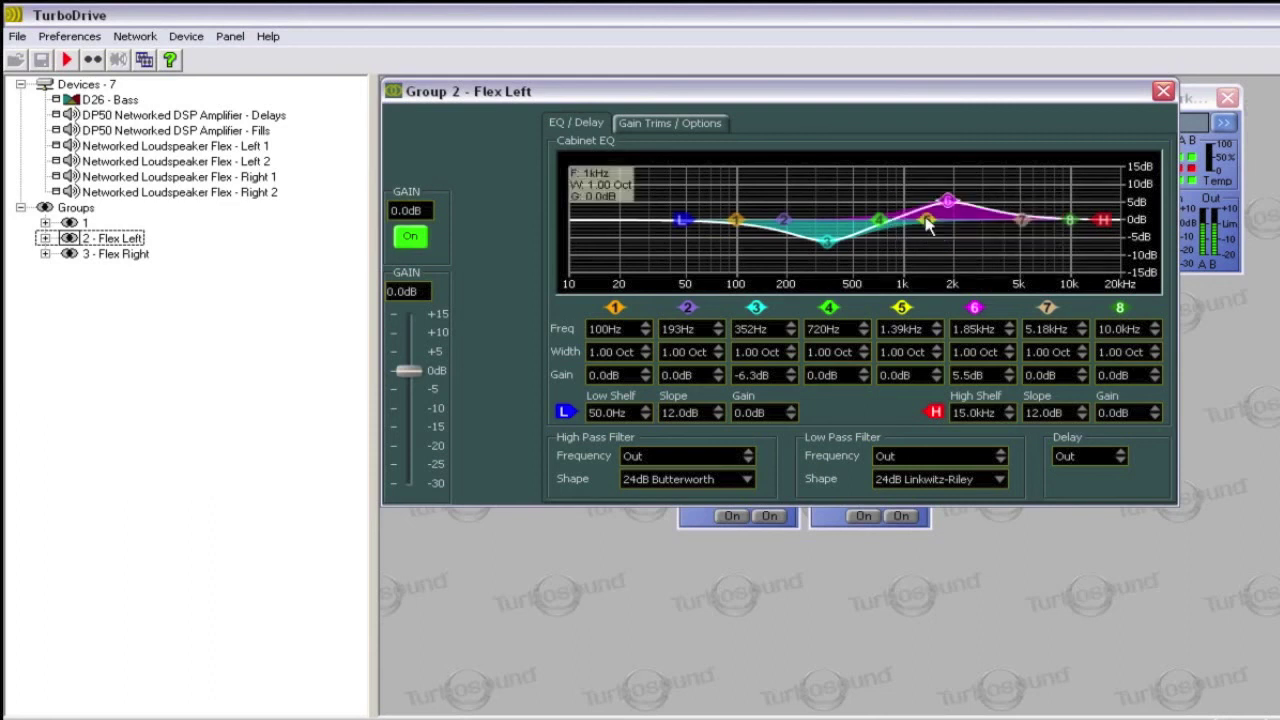
double_click(114, 254)
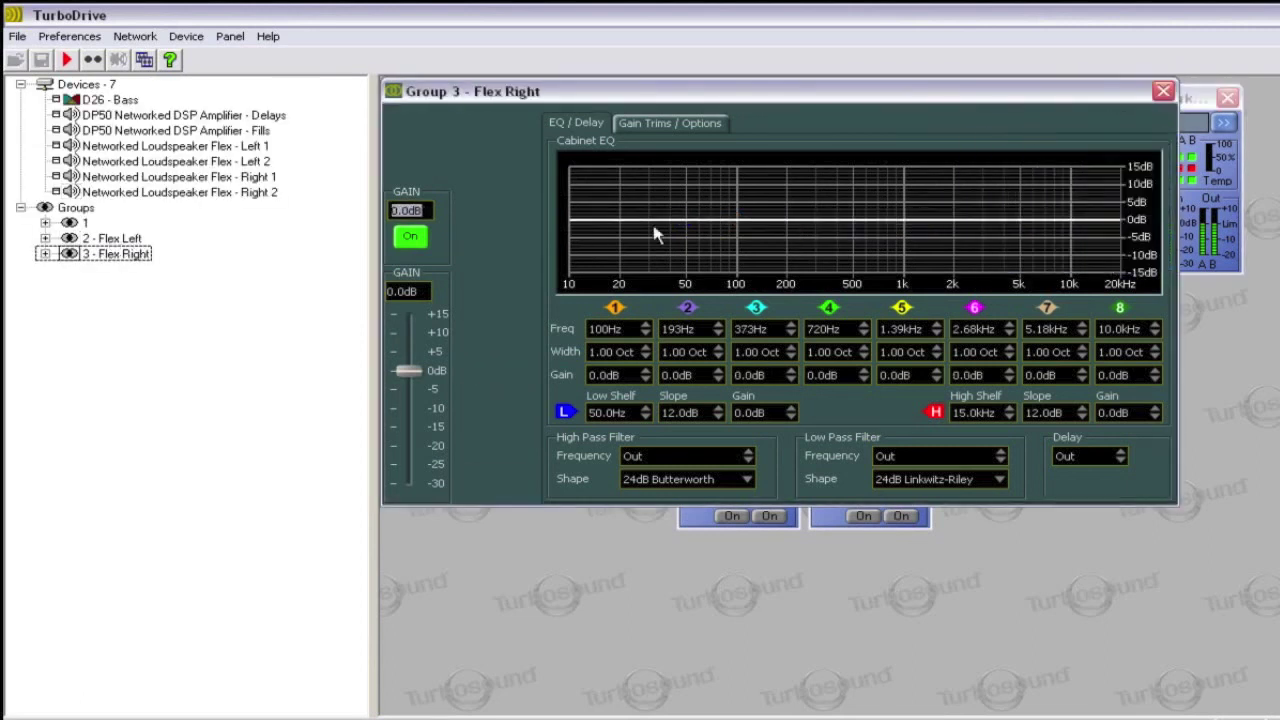
right_click(782, 237)
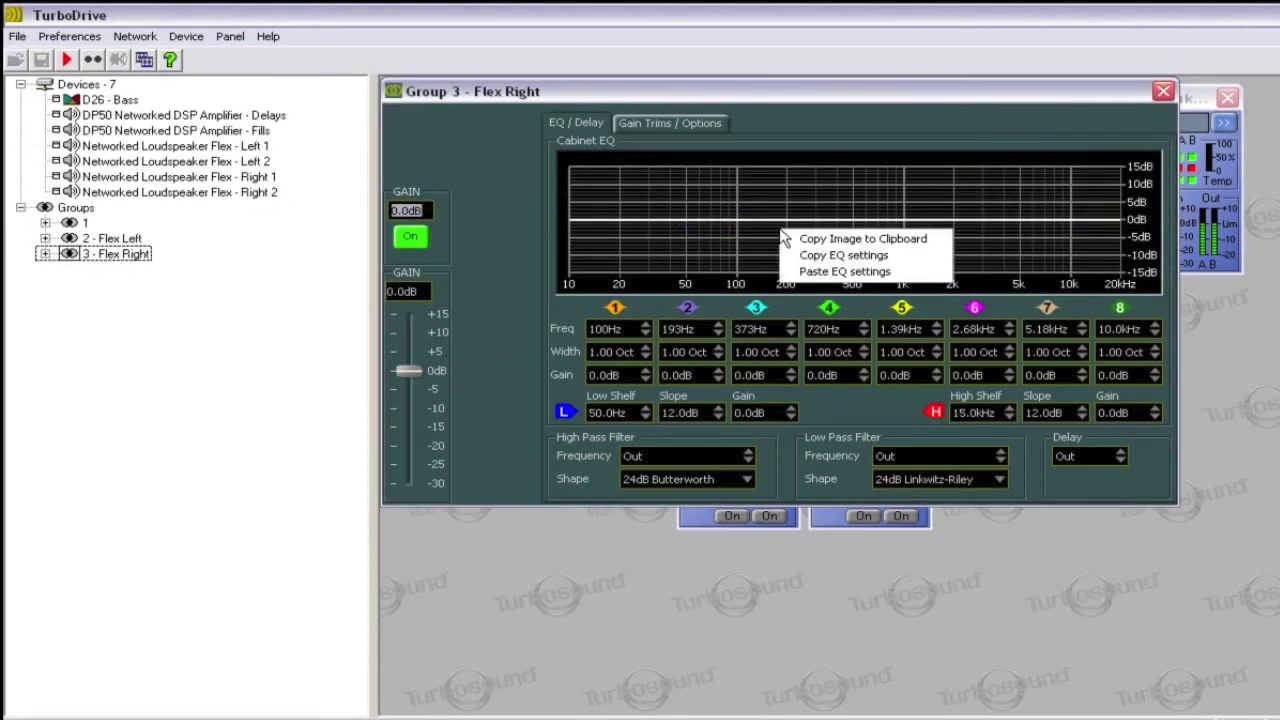
click(830, 271)
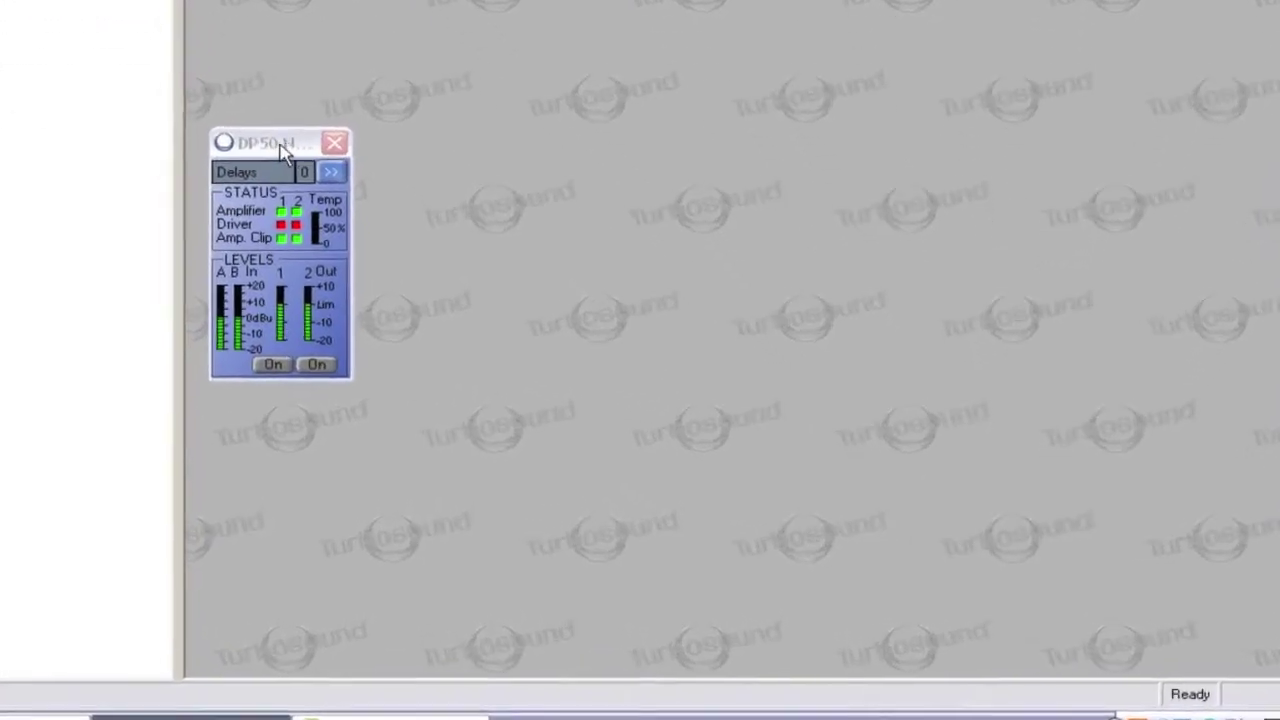
In the Delays DP50 amplifier's properties, set the auto power save time to 20 min, and switch its power on and back to save.
click(325, 167)
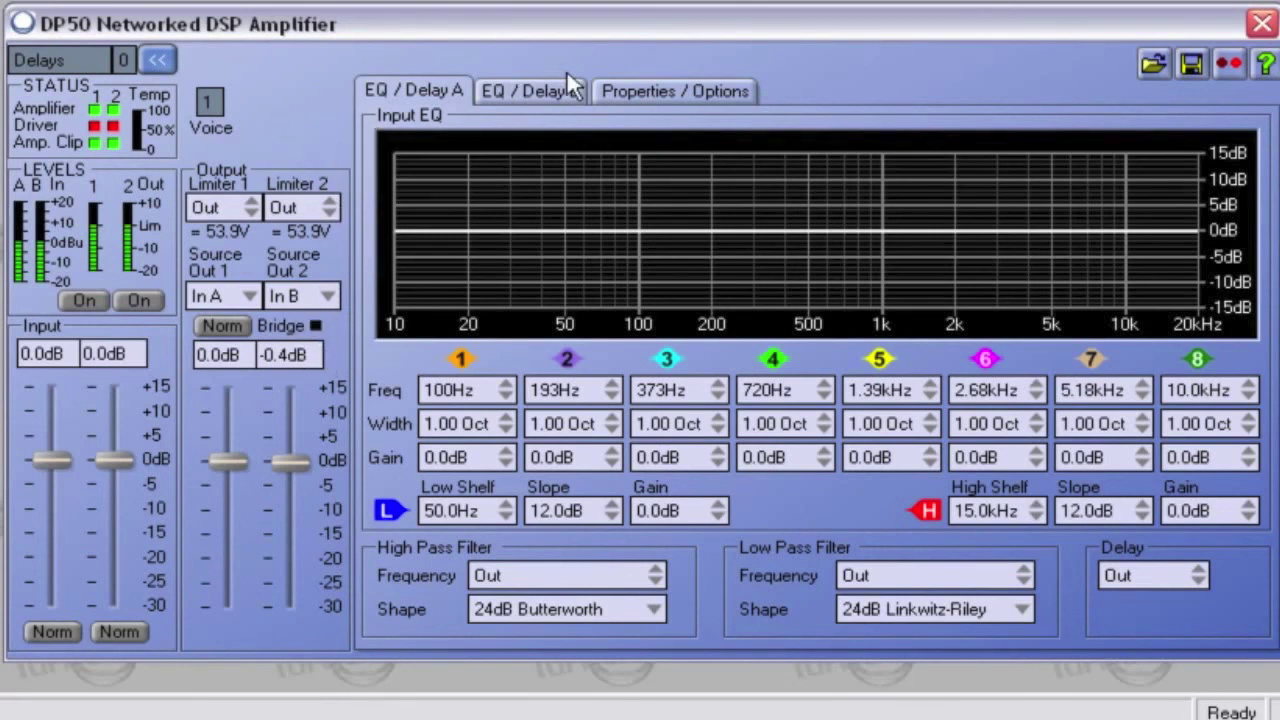
click(636, 97)
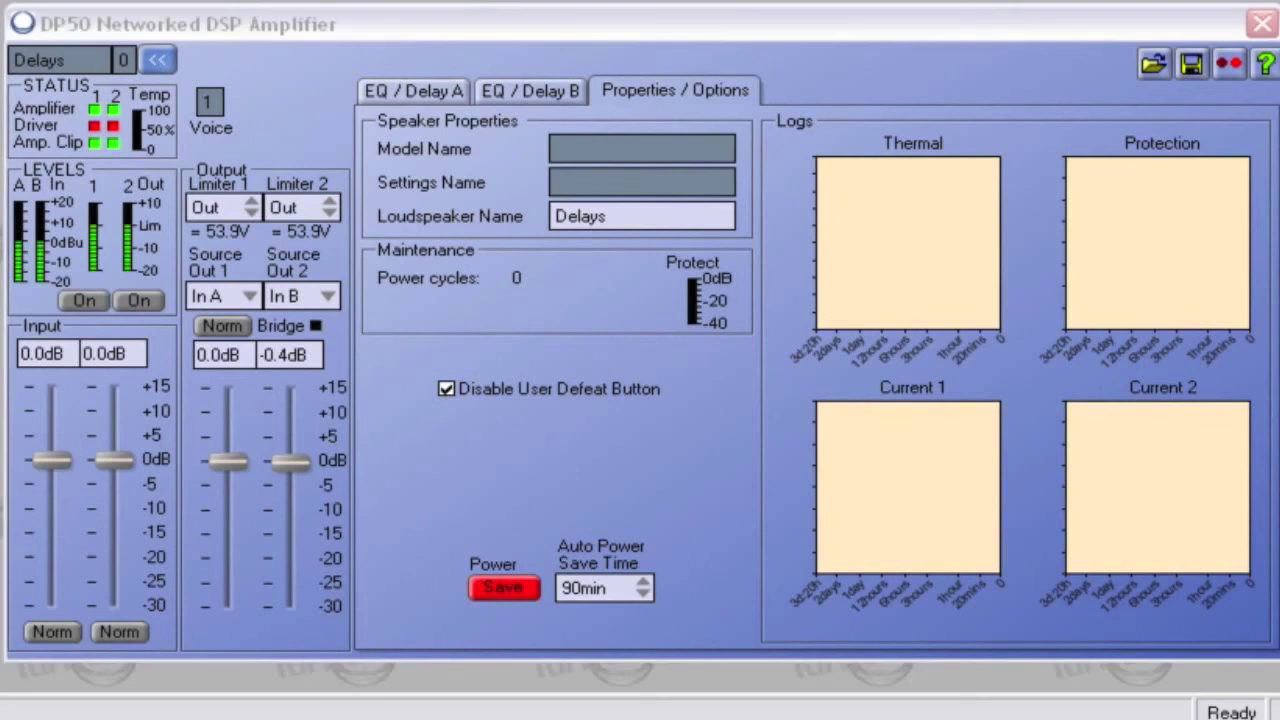
click(602, 588)
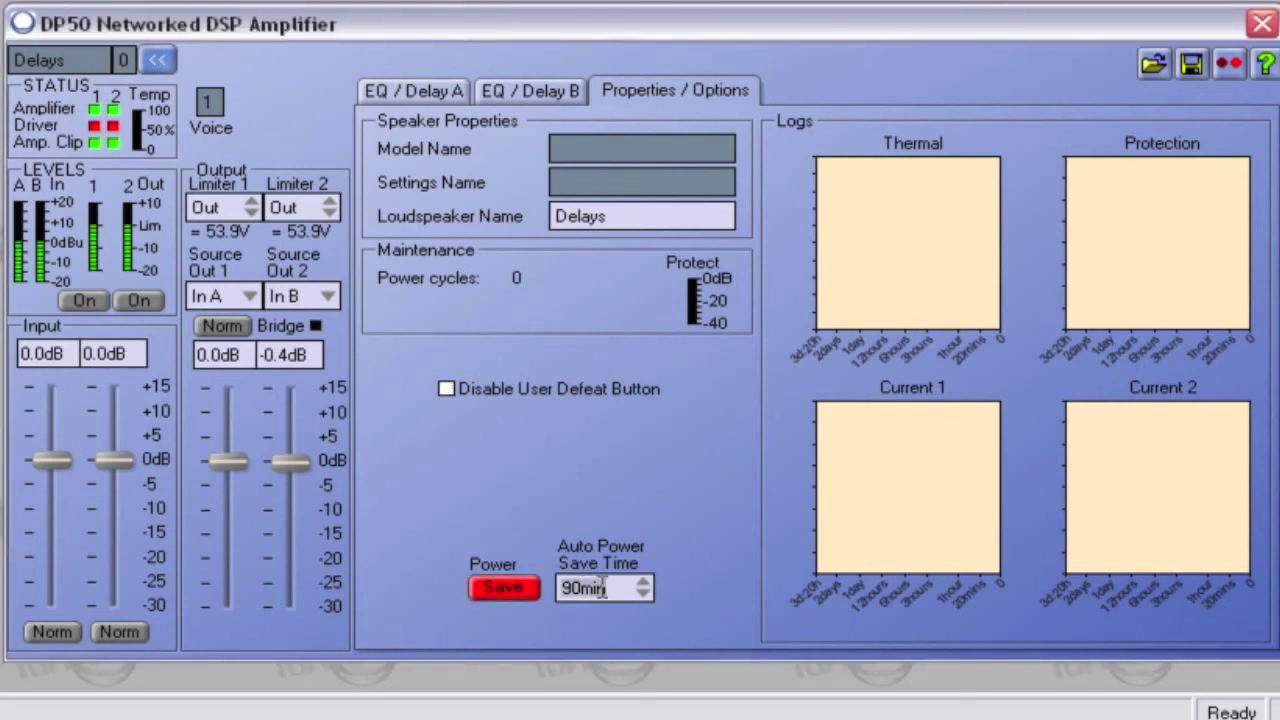
double_click(604, 588)
text(4)
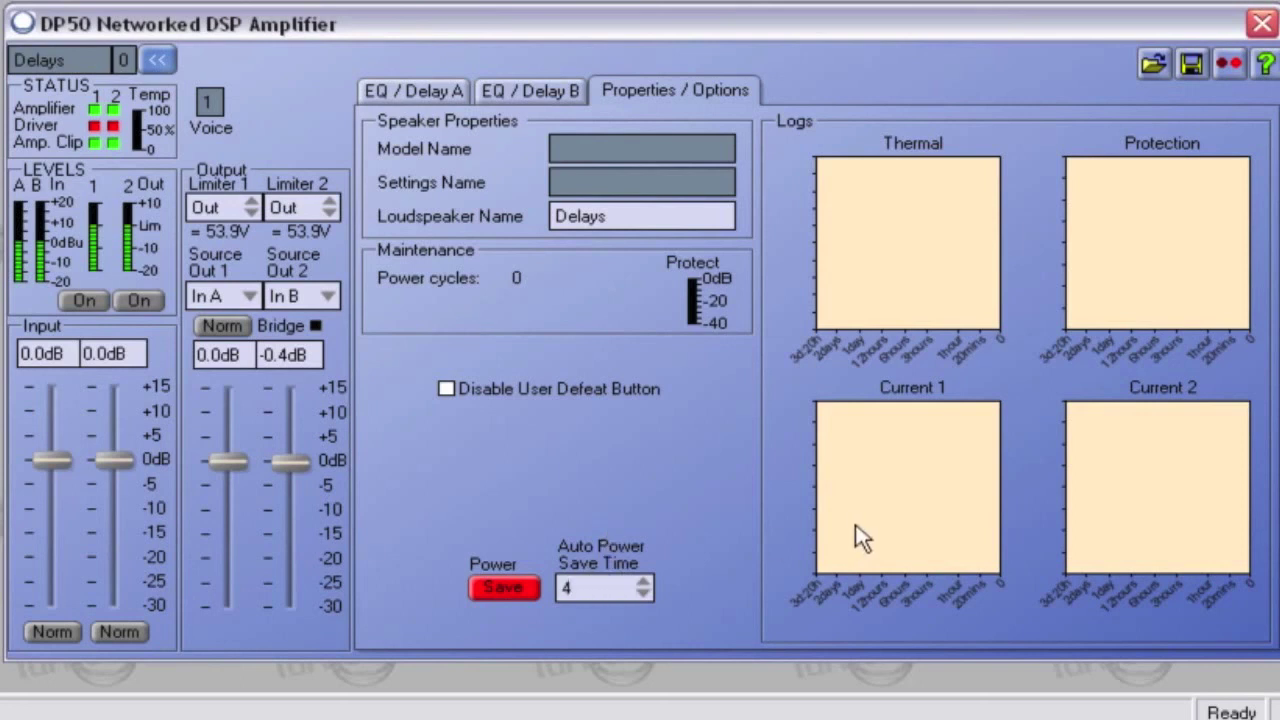
key(BackSpace)
text(20)
click(488, 590)
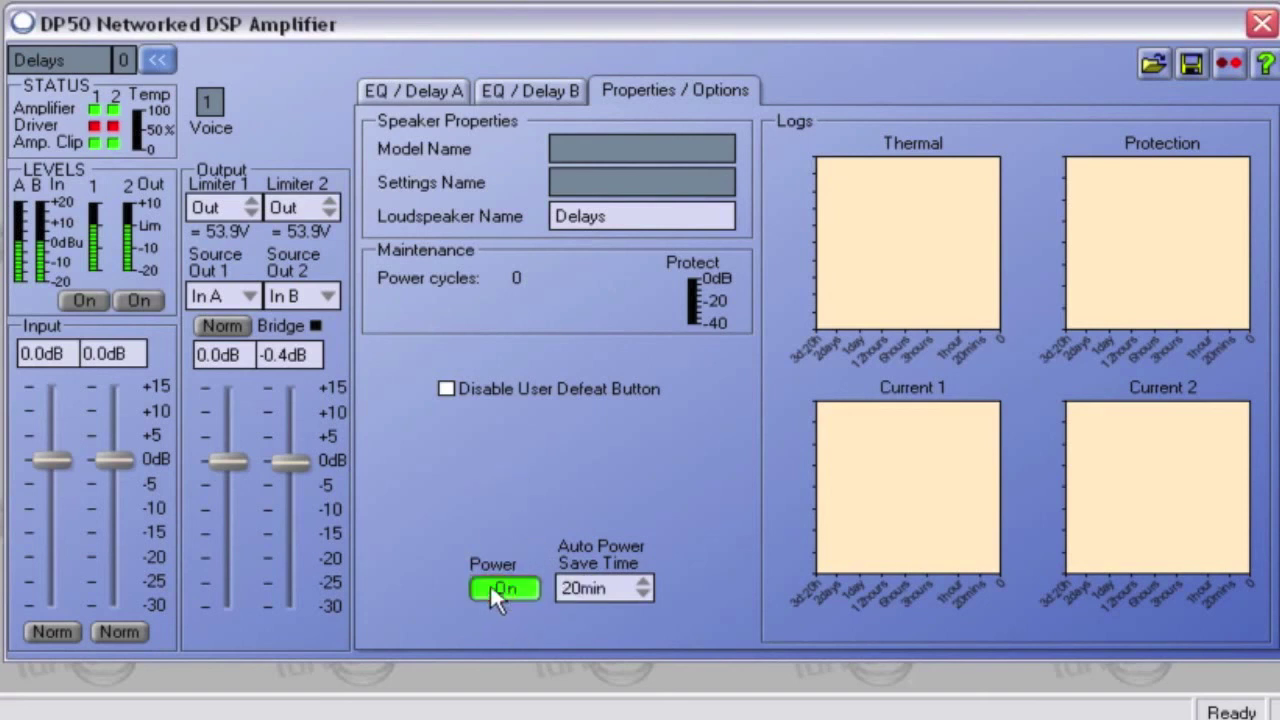
click(490, 588)
Copy the Delays amplifier's Current 1 log data to the clipboard and switch to the blank Book1 workbook in Excel.
right_click(893, 482)
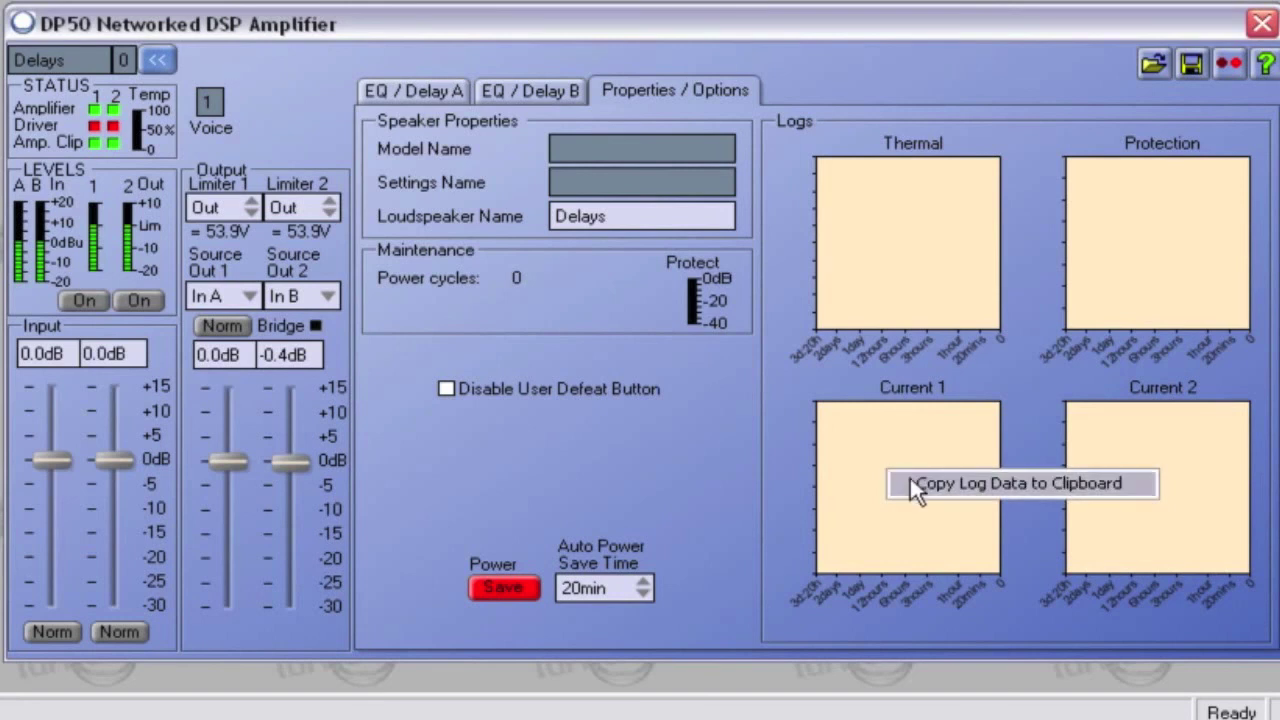
click(910, 478)
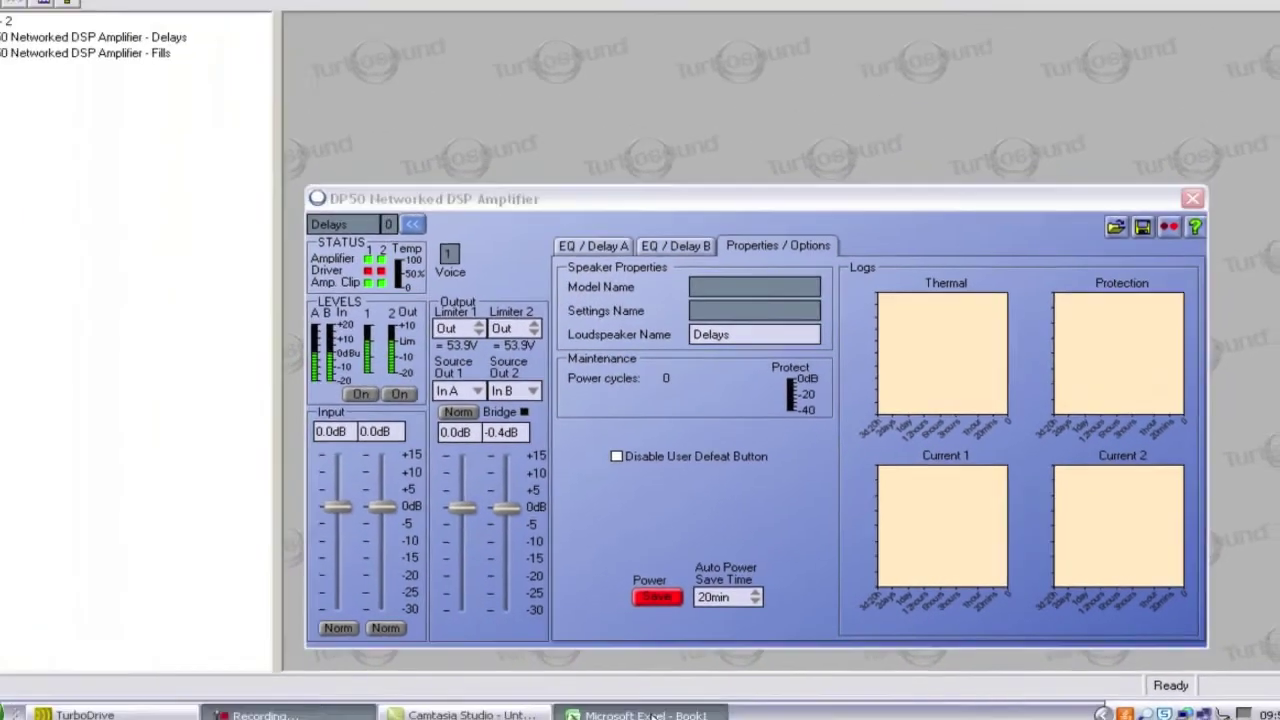
click(651, 716)
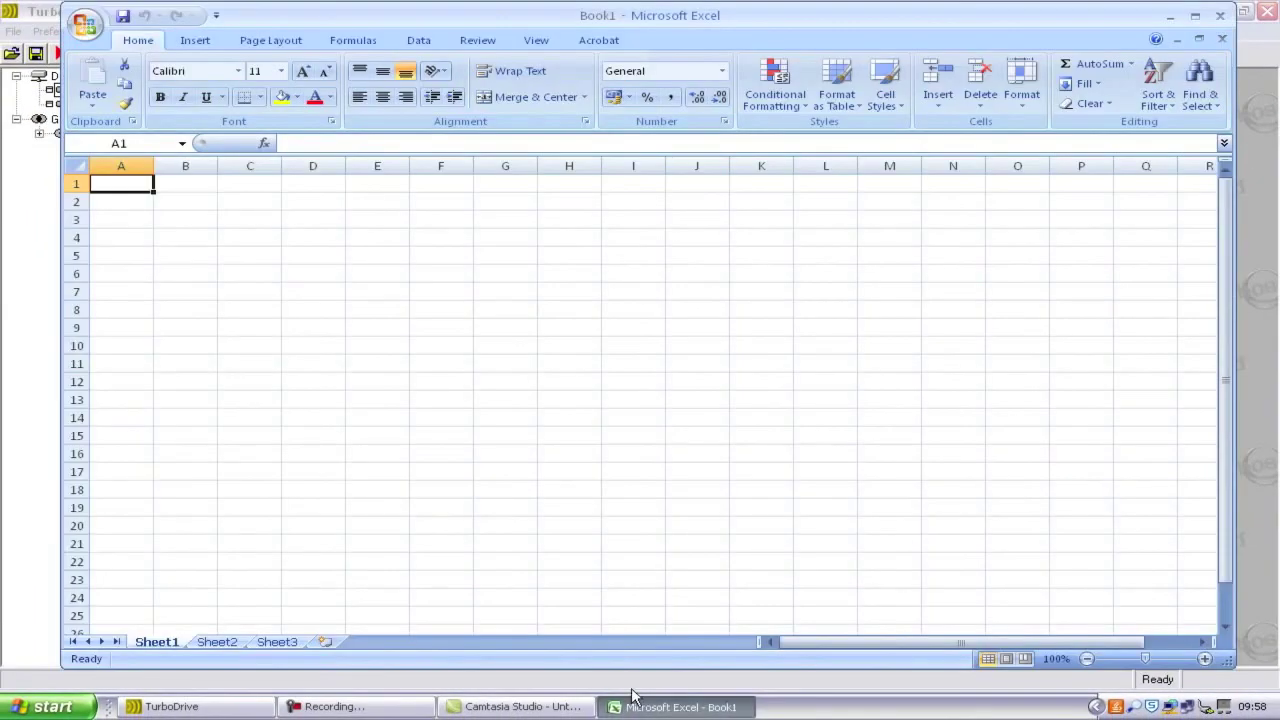